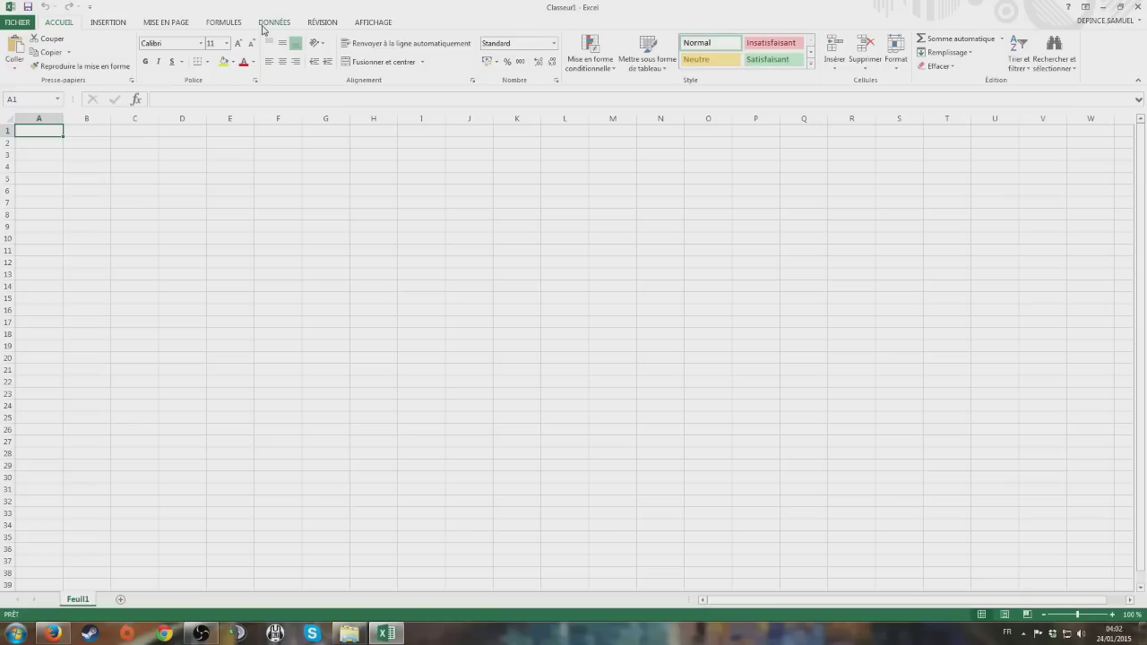
{"action": "left_click", "coordinate": [263, 26]}
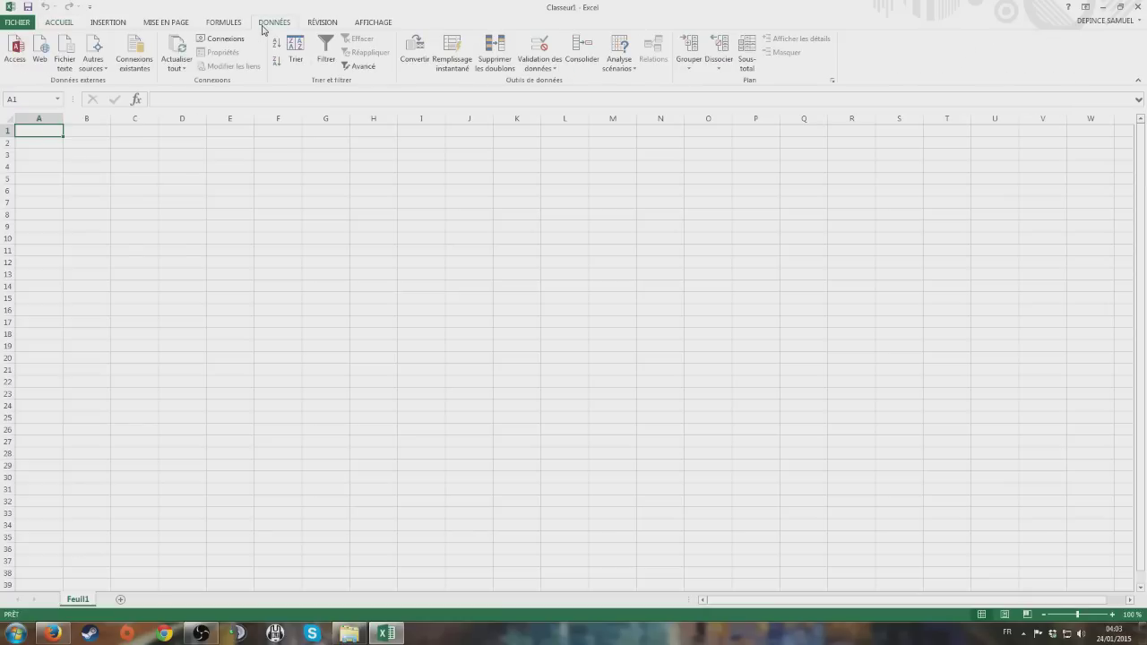
{"action": "left_click", "coordinate": [67, 49]}
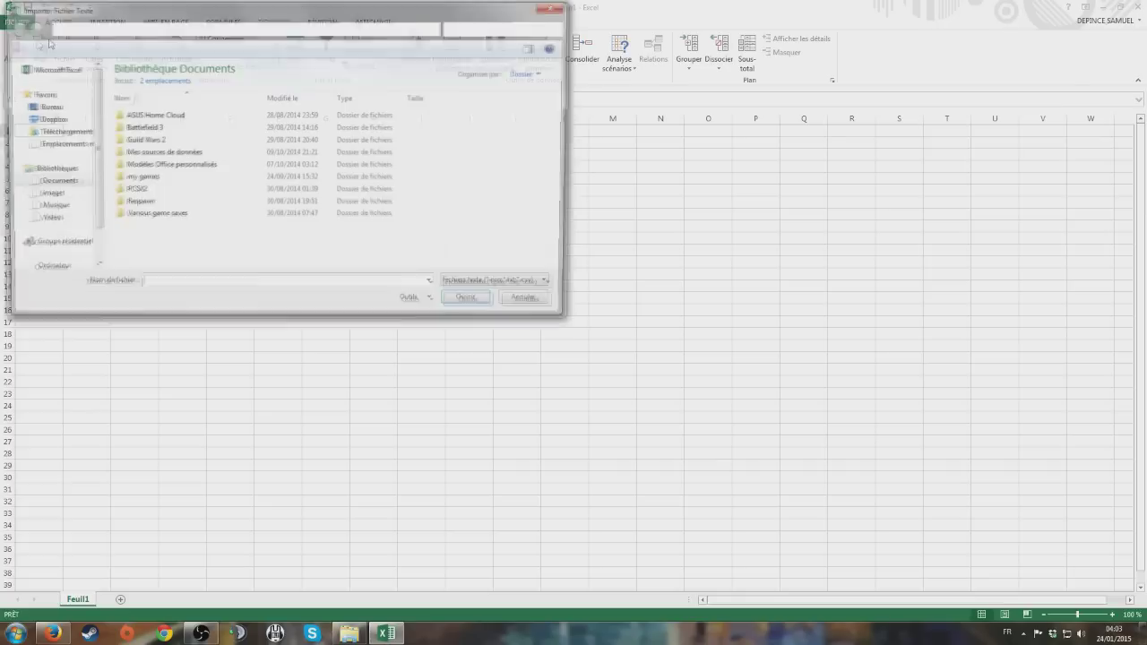
{"action": "left_click", "coordinate": [555, 8]}
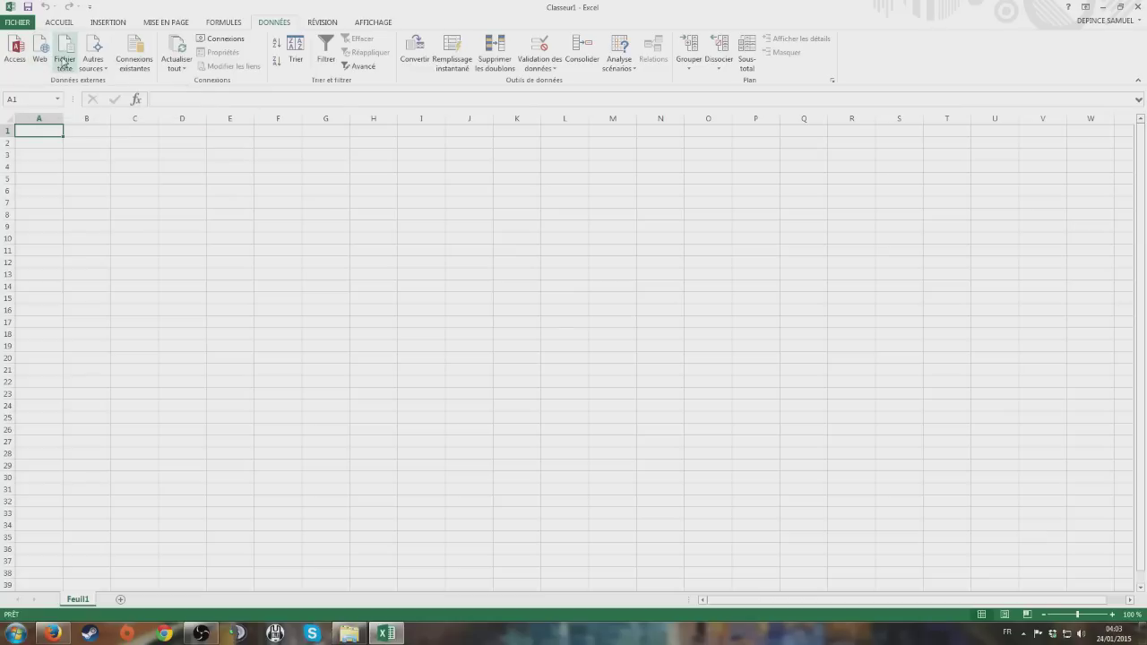
{"action": "left_click", "coordinate": [64, 63]}
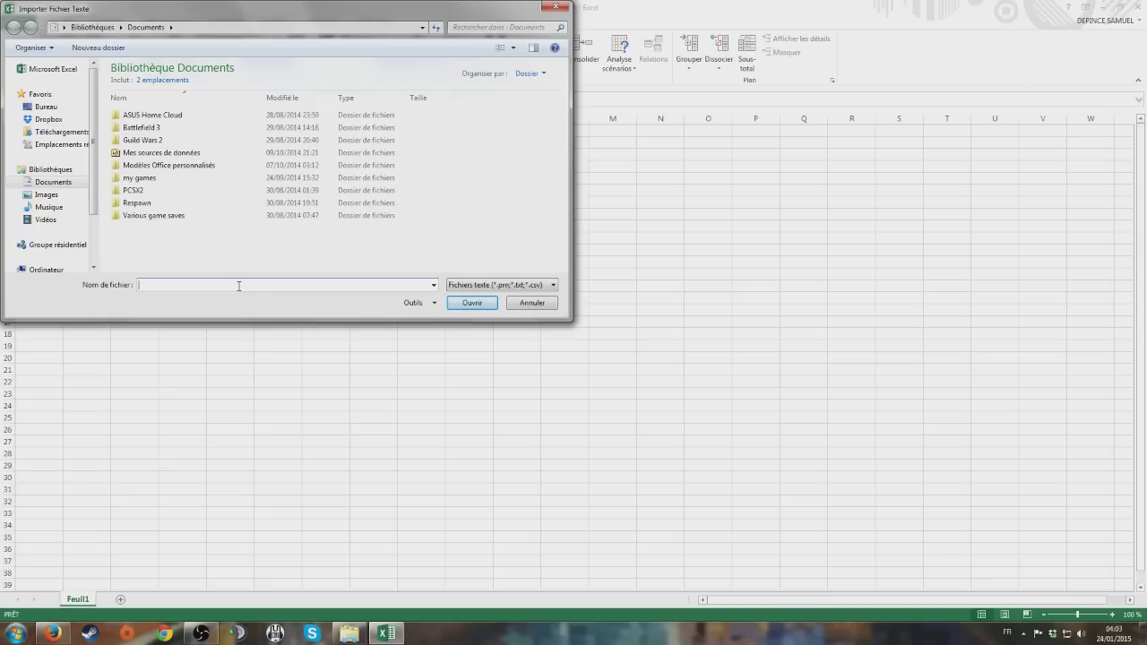
{"action": "type", "text": "http://www.gw2spidy.com/api/v0.9/csv/all-items/all"}
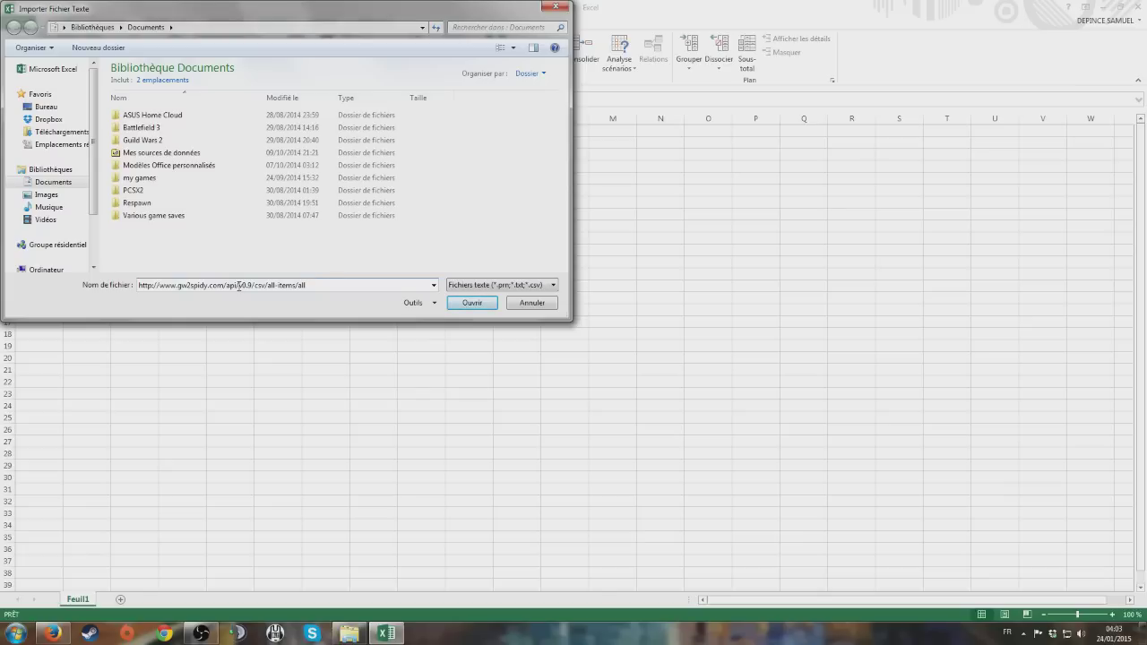
{"action": "left_click", "coordinate": [488, 303]}
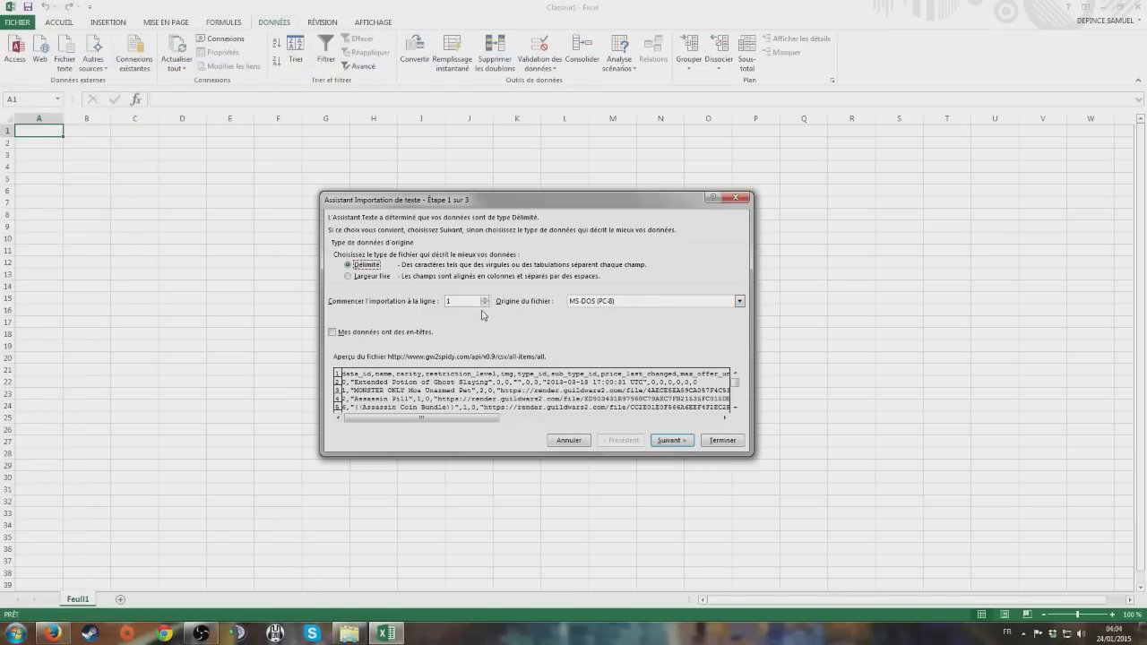
- Keep the data as delimited and set the comma as the only separator, without tab or semicolon
{"action": "left_click", "coordinate": [670, 440]}
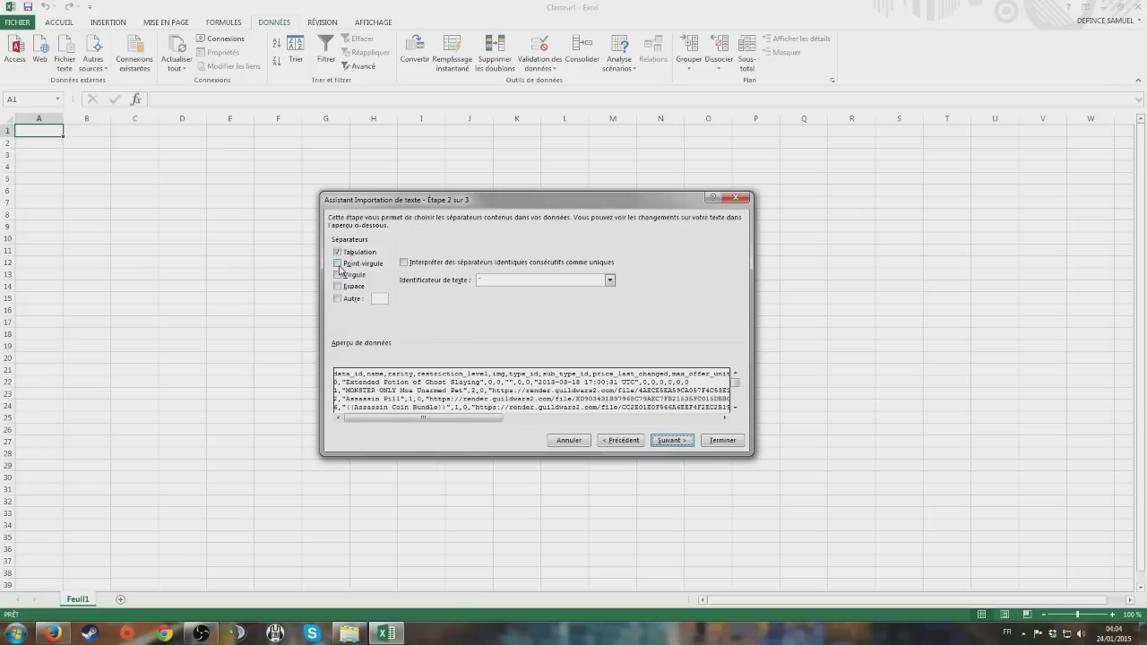
{"action": "left_click", "coordinate": [338, 265]}
{"action": "left_click", "coordinate": [338, 253]}
{"action": "left_click", "coordinate": [338, 275]}
{"action": "left_click", "coordinate": [338, 264]}
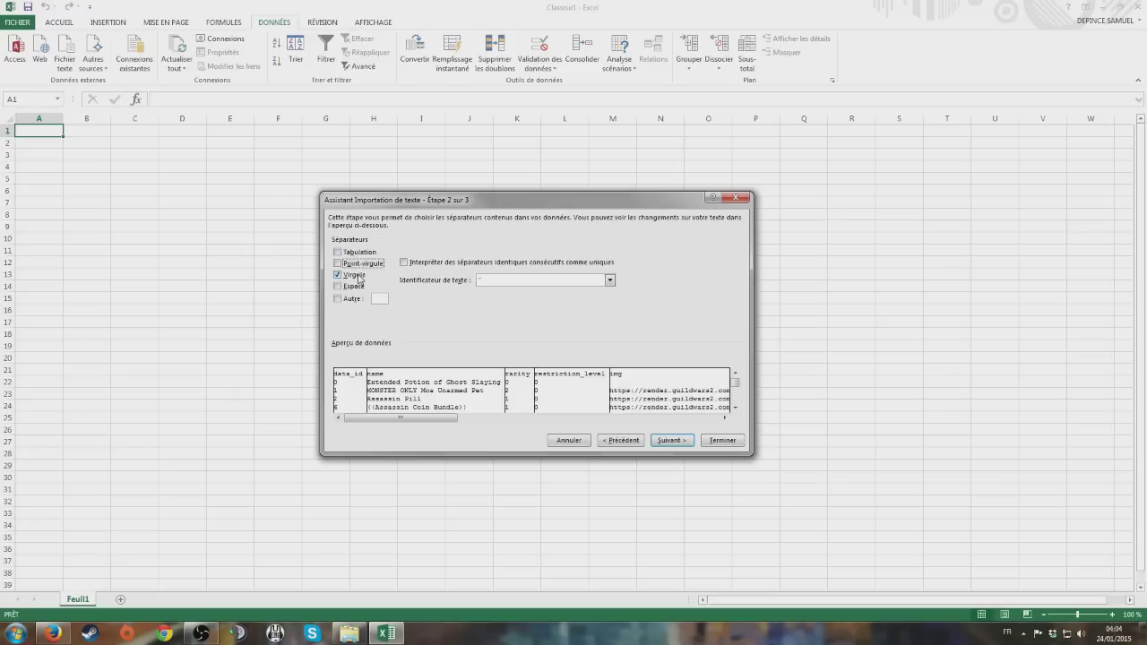
{"action": "left_click", "coordinate": [664, 443]}
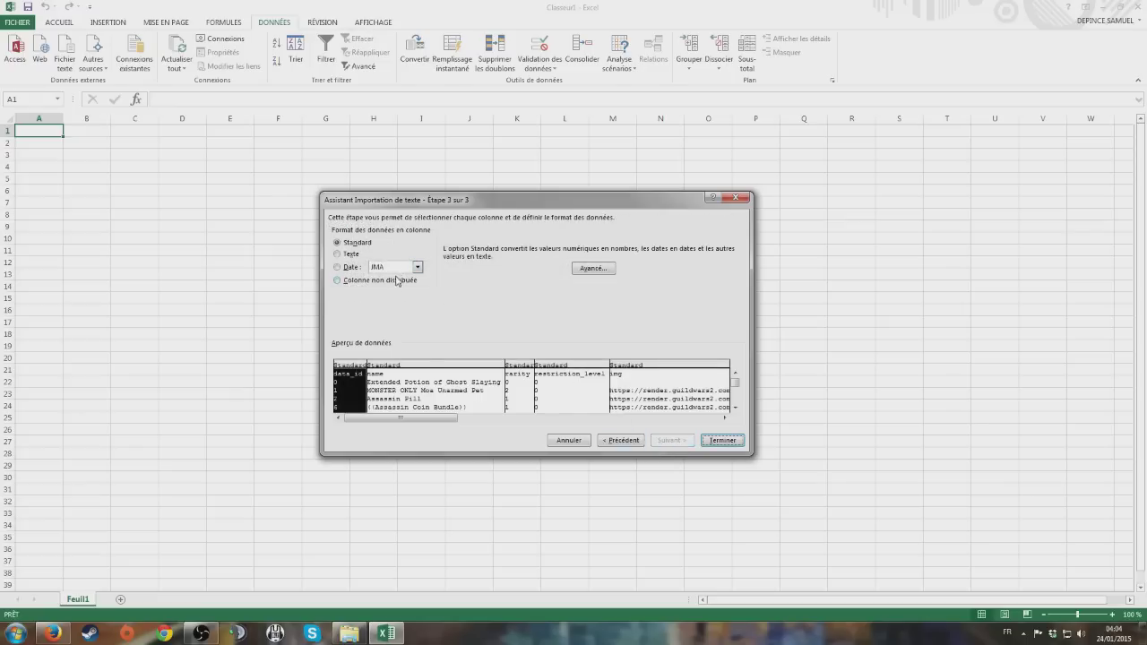
- Exclude the img column from the import
{"action": "left_click", "coordinate": [397, 384]}
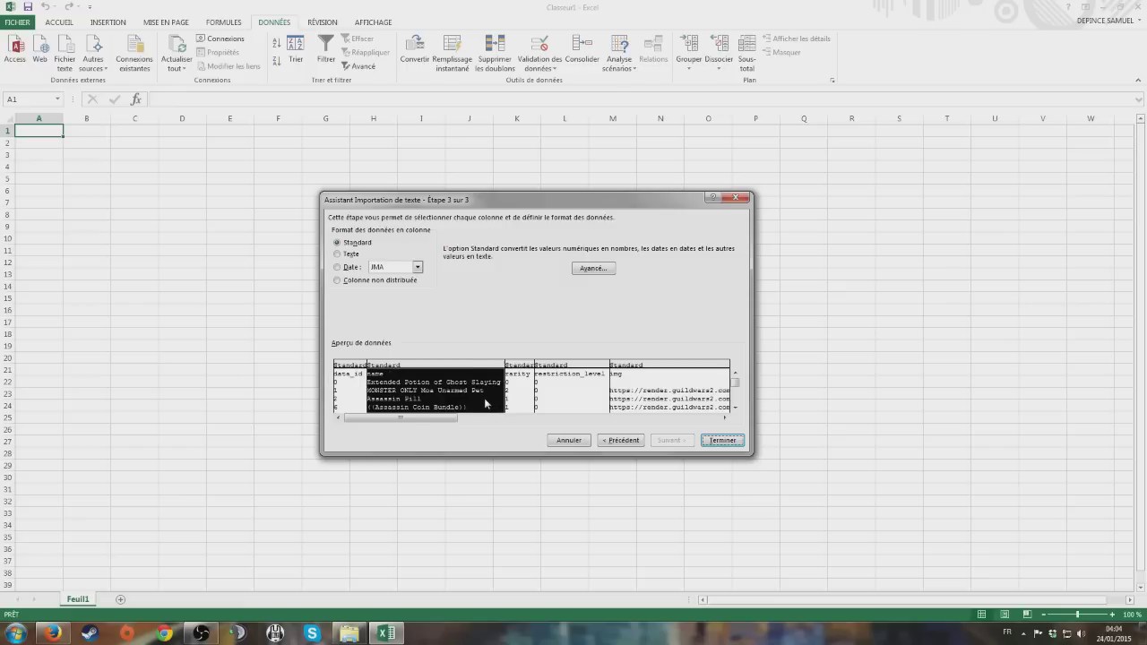
{"action": "left_click", "coordinate": [562, 392]}
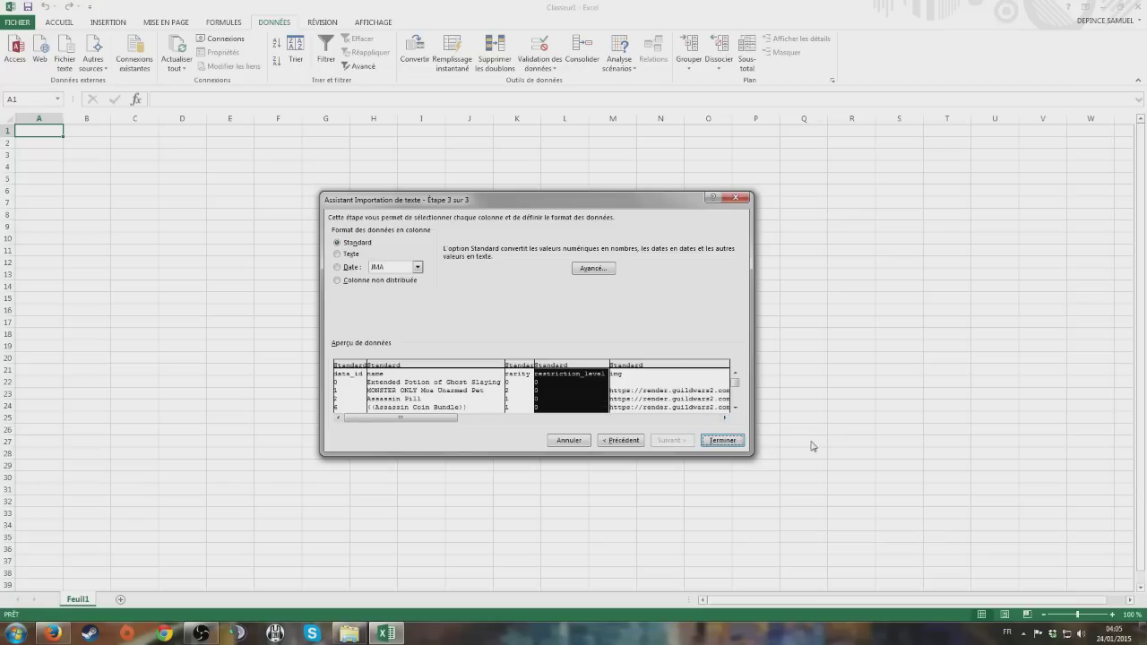
{"action": "left_click", "coordinate": [726, 418]}
{"action": "left_click", "coordinate": [726, 419]}
{"action": "left_click", "coordinate": [726, 419]}
{"action": "left_click", "coordinate": [726, 419]}
{"action": "left_click", "coordinate": [726, 419]}
{"action": "left_click", "coordinate": [726, 419]}
{"action": "left_click", "coordinate": [726, 419]}
{"action": "left_click", "coordinate": [562, 398]}
{"action": "left_click", "coordinate": [368, 288]}
- Exclude the offer_availability and sale_availability columns from the import
{"action": "left_click_drag", "start_coordinate": [457, 420], "coordinate": [566, 420]}
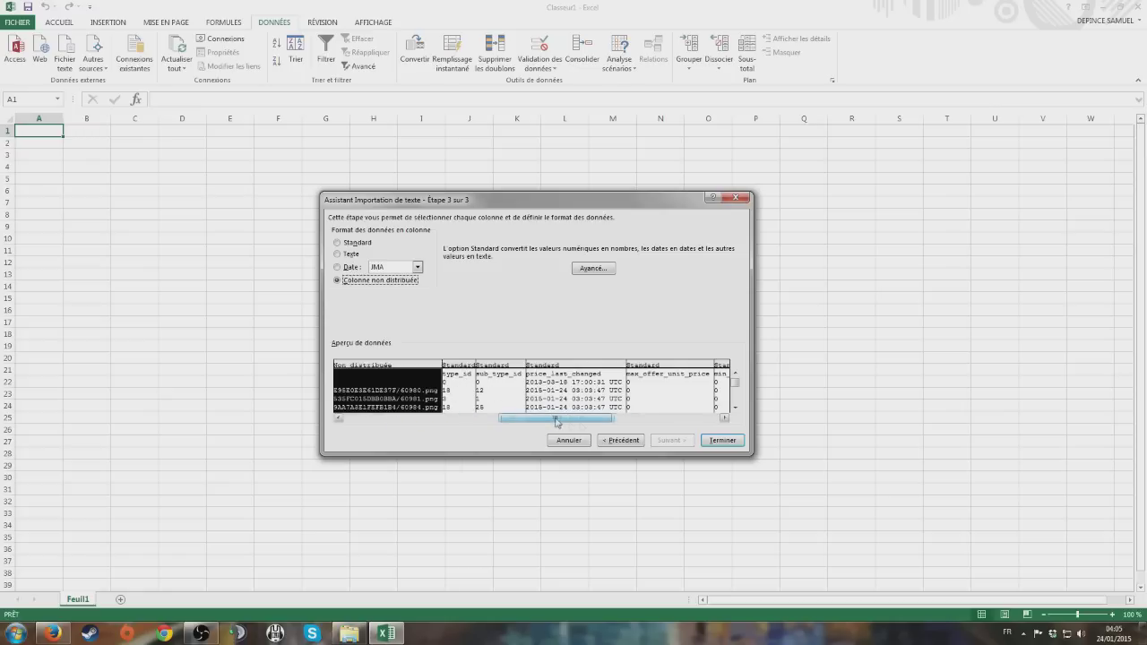
{"action": "left_click_drag", "start_coordinate": [556, 422], "coordinate": [594, 423]}
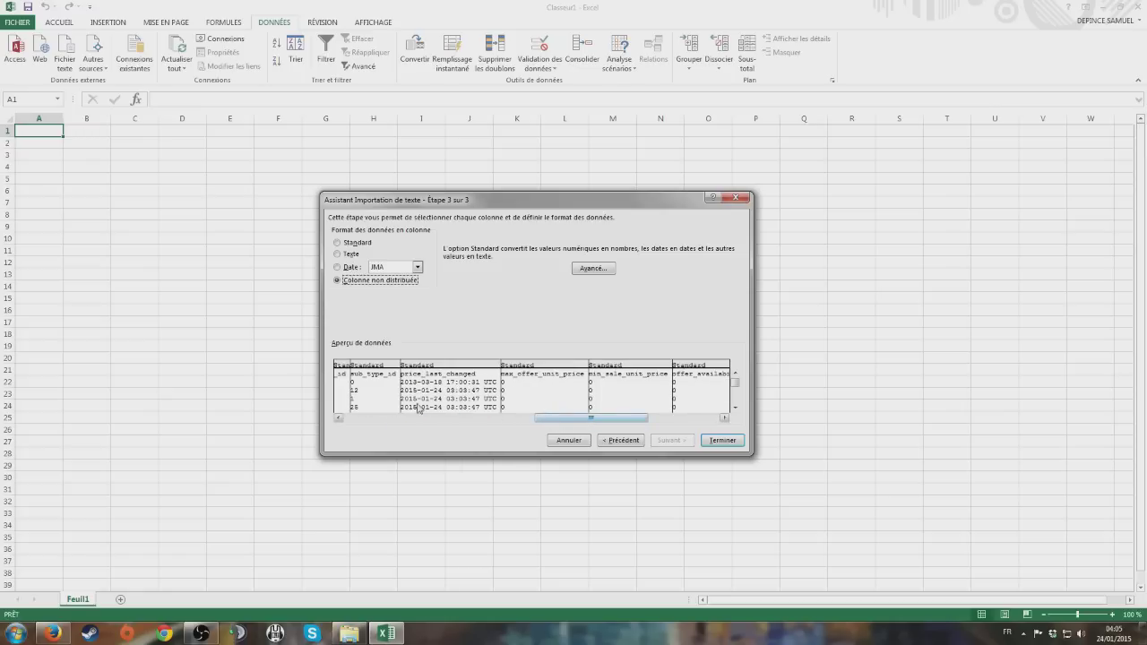
{"action": "left_click_drag", "start_coordinate": [570, 421], "coordinate": [601, 418]}
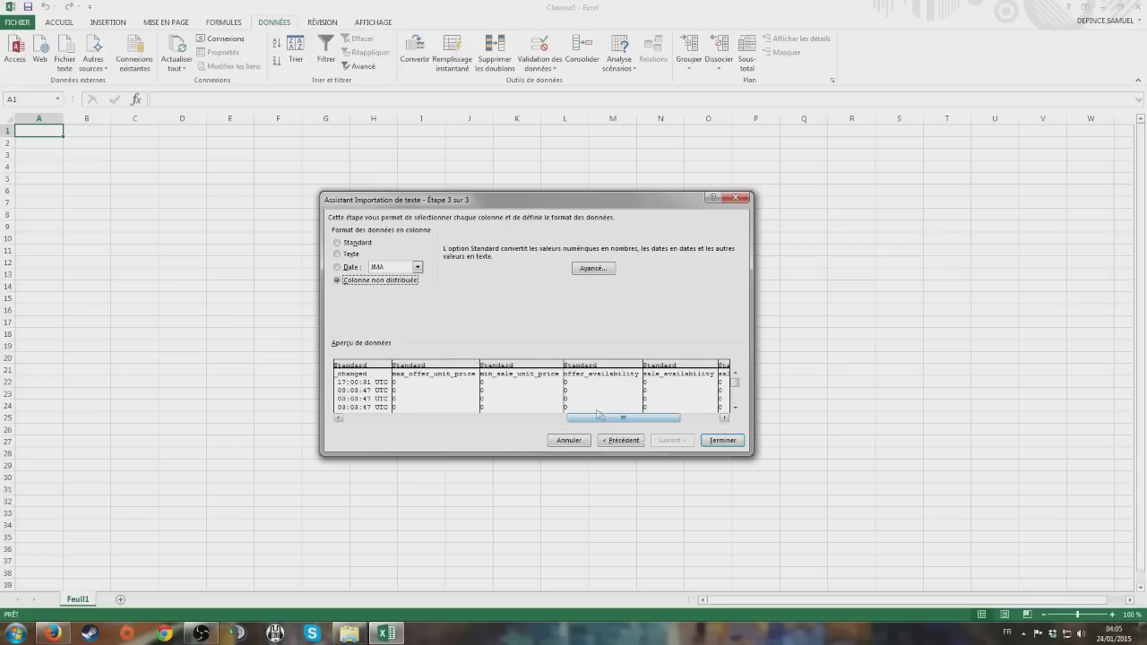
{"action": "left_click_drag", "start_coordinate": [644, 423], "coordinate": [683, 423]}
{"action": "left_click", "coordinate": [495, 406]}
{"action": "left_click", "coordinate": [544, 397]}
{"action": "left_click", "coordinate": [473, 393]}
{"action": "left_click", "coordinate": [360, 284]}
{"action": "left_click", "coordinate": [557, 378]}
{"action": "left_click", "coordinate": [359, 285]}
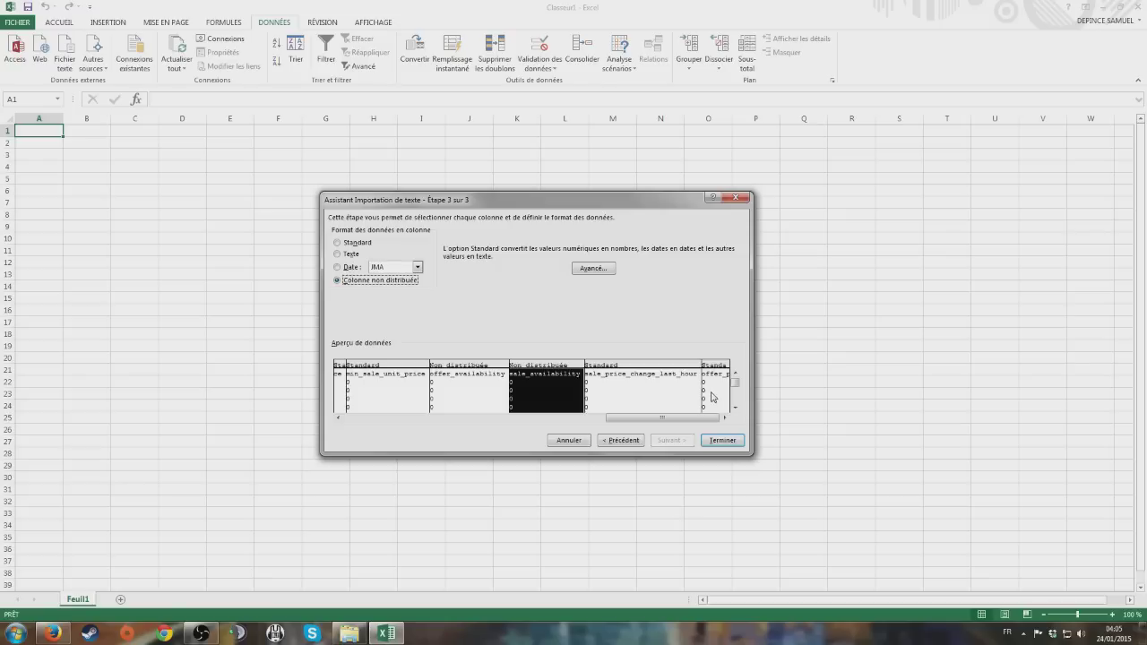
- Exclude sale_price_change_last_hour and the offer column following it from the import, and finish the import wizard
{"action": "left_click", "coordinate": [641, 388]}
{"action": "left_click", "coordinate": [377, 283]}
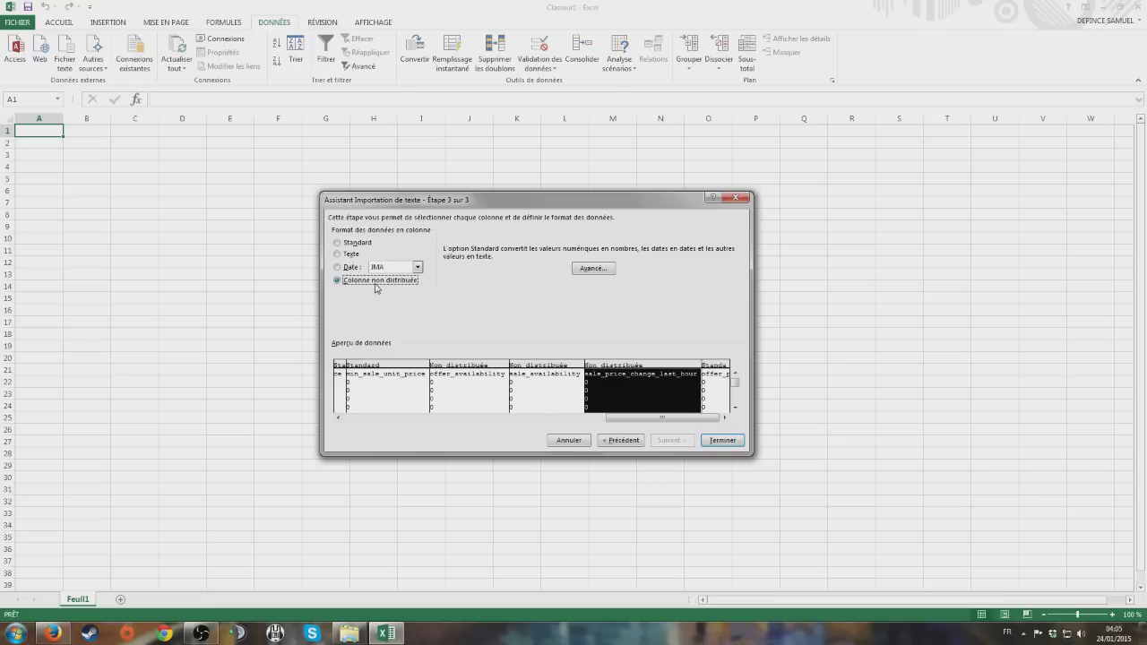
{"action": "left_click", "coordinate": [378, 281]}
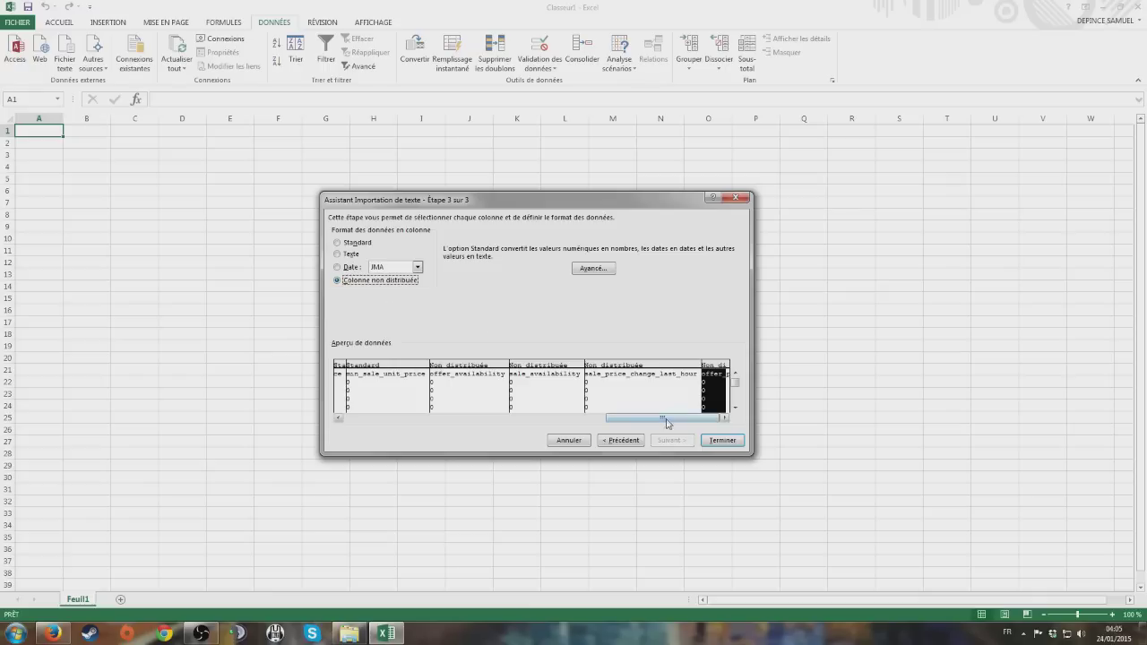
{"action": "left_click", "coordinate": [722, 441]}
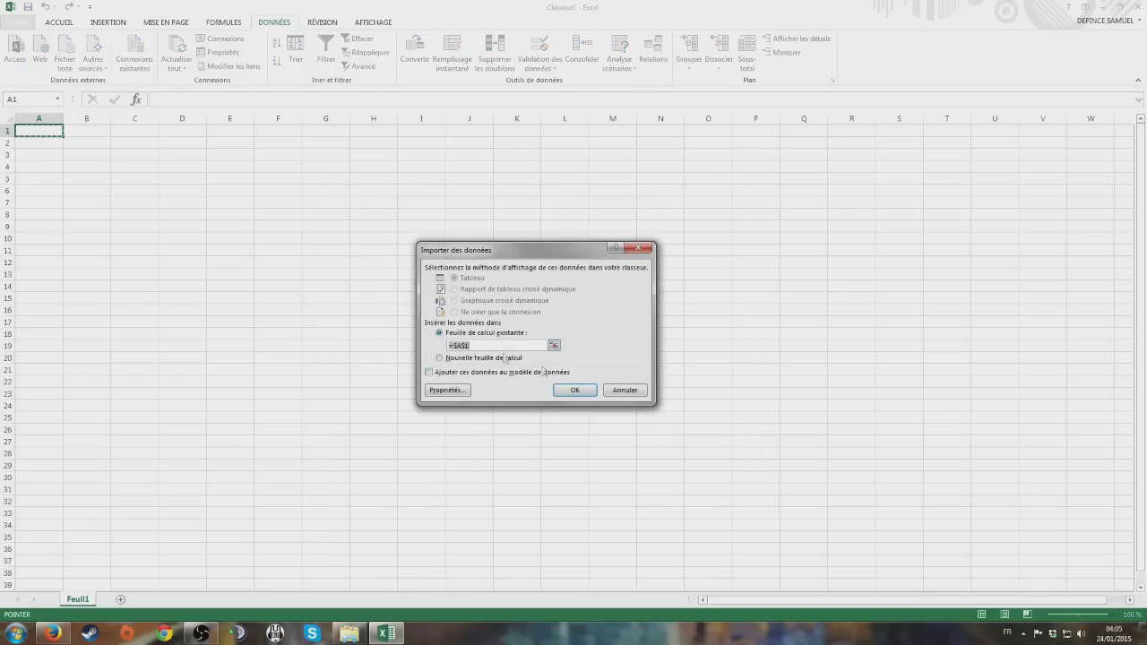
- Set the data to refresh every 15 minutes without asking for the file name, and insert it in the existing sheet at $A$1
{"action": "left_click", "coordinate": [446, 390]}
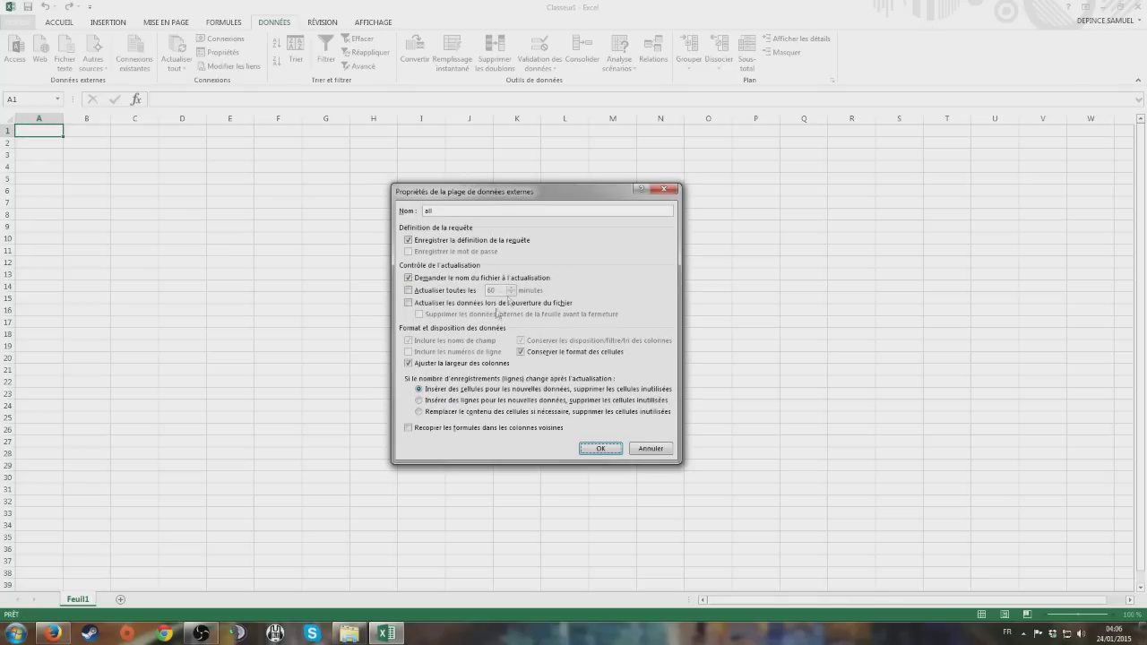
{"action": "left_click", "coordinate": [410, 291]}
{"action": "left_click", "coordinate": [417, 281]}
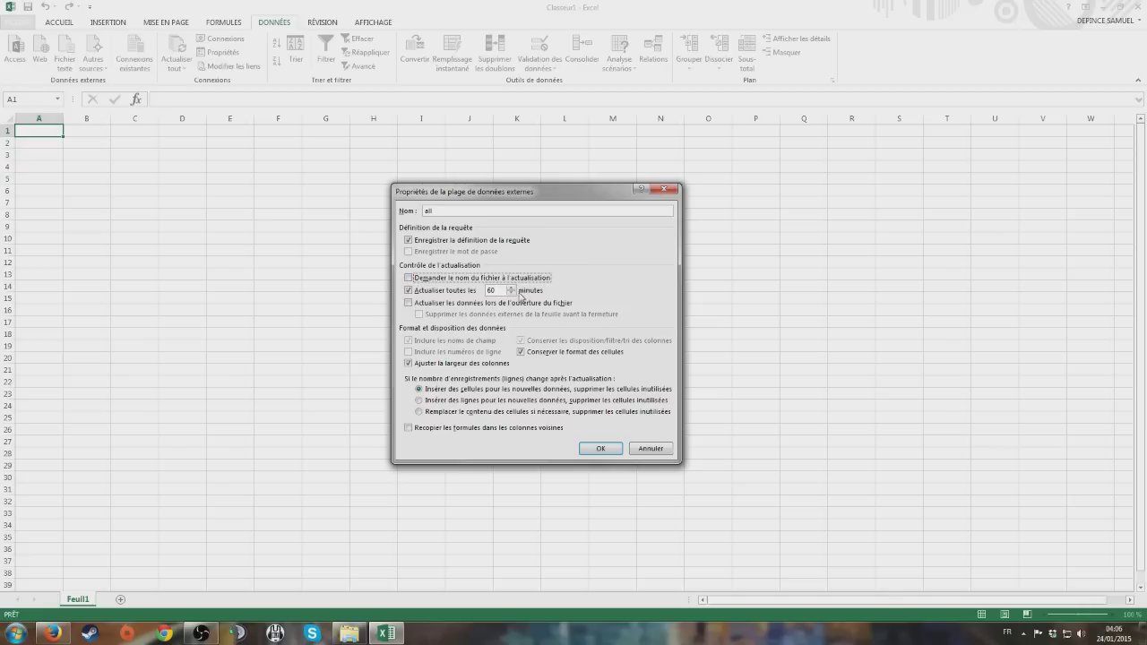
{"action": "double_click", "coordinate": [499, 291]}
{"action": "type", "text": "15"}
{"action": "left_click", "coordinate": [599, 450]}
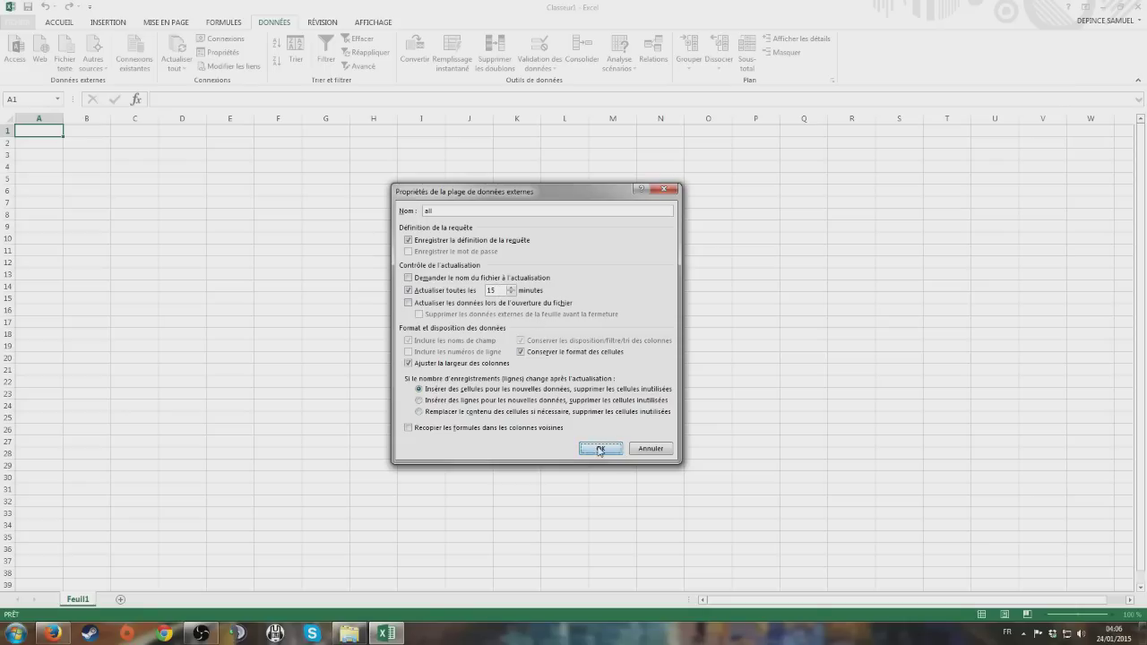
{"action": "left_click", "coordinate": [581, 394]}
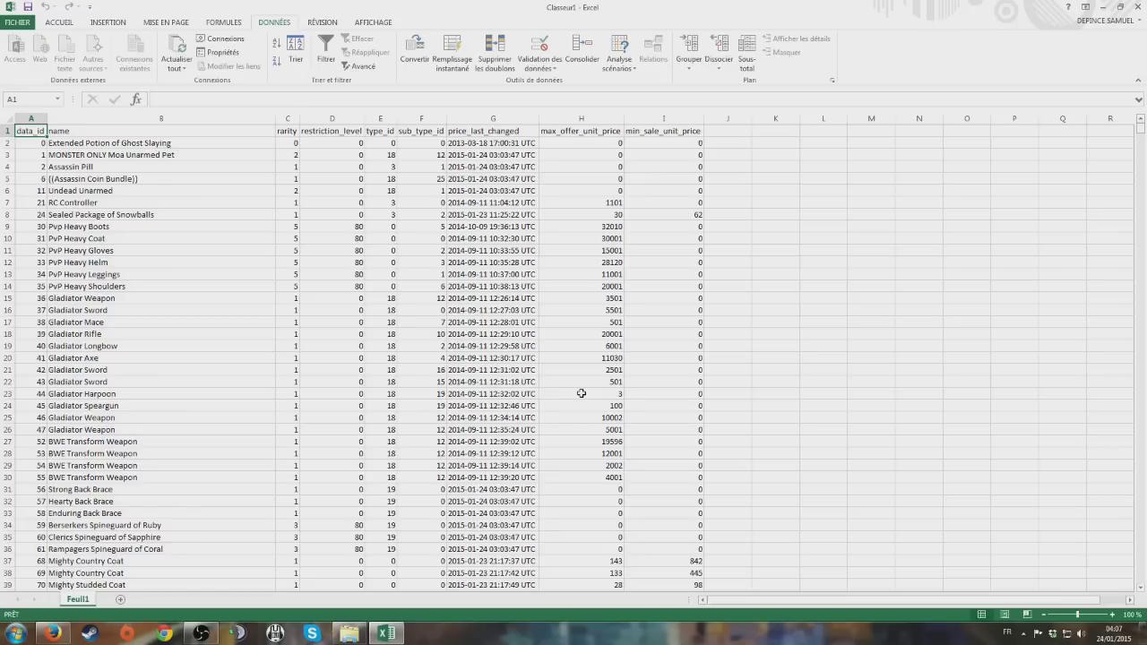
- Examine the imported item list down to its last rows, along with the data_id and max_offer_unit_price columns
{"action": "left_click_drag", "start_coordinate": [1141, 135], "coordinate": [1143, 578]}
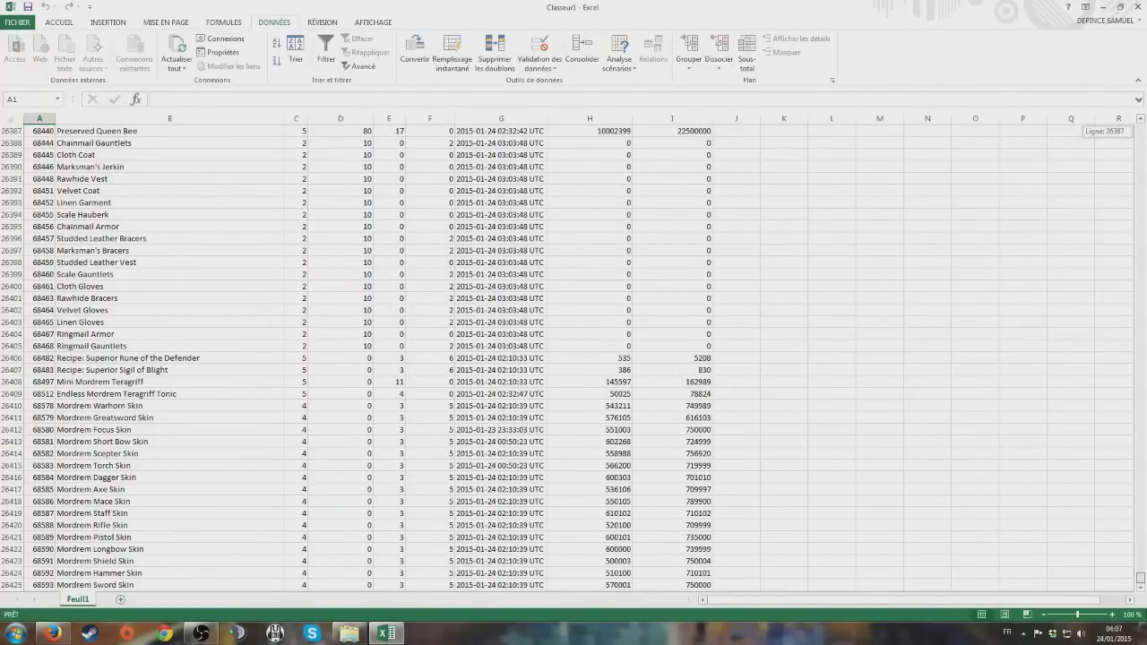
{"action": "left_click_drag", "start_coordinate": [1143, 578], "coordinate": [1142, 128]}
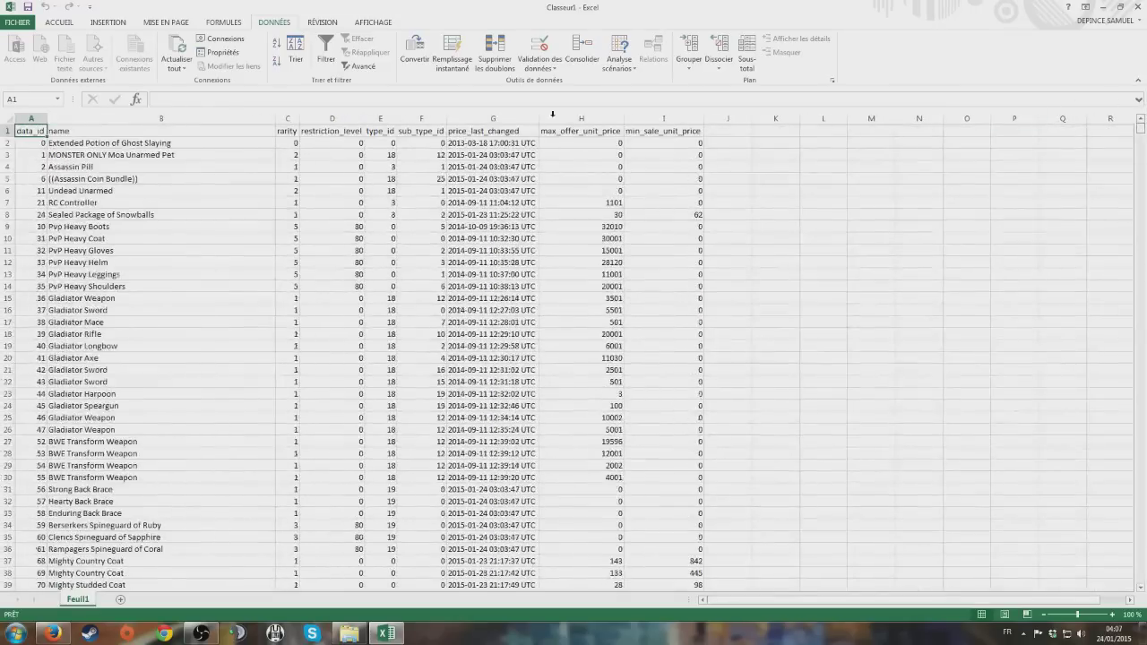
{"action": "left_click", "coordinate": [42, 117]}
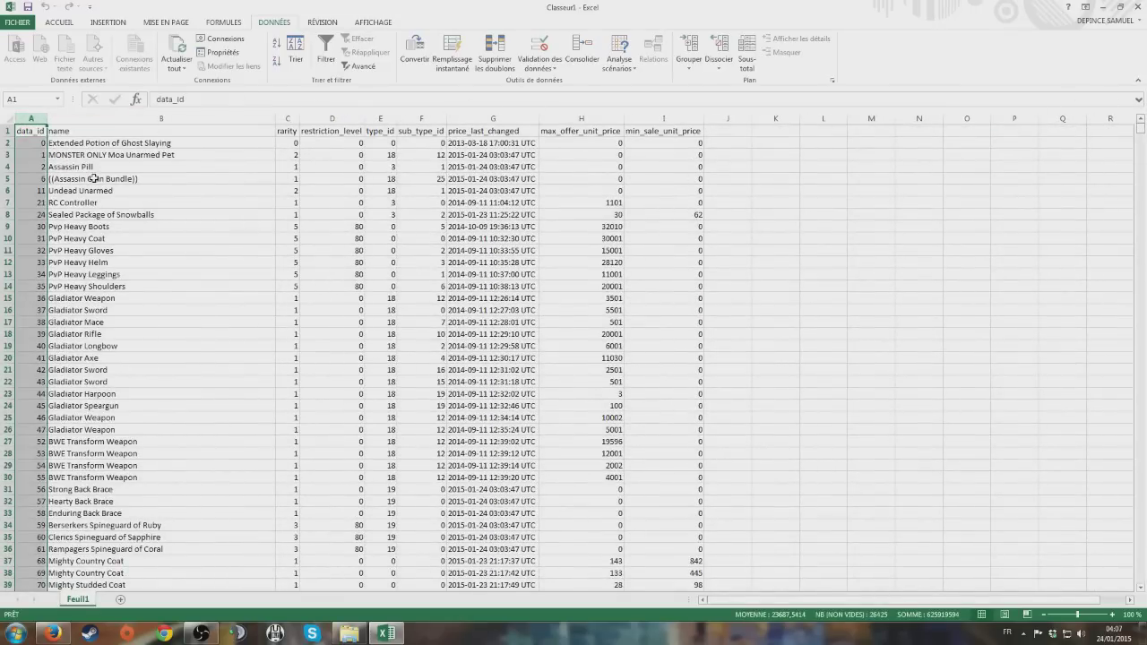
{"action": "left_click", "coordinate": [36, 178]}
{"action": "left_click", "coordinate": [39, 191]}
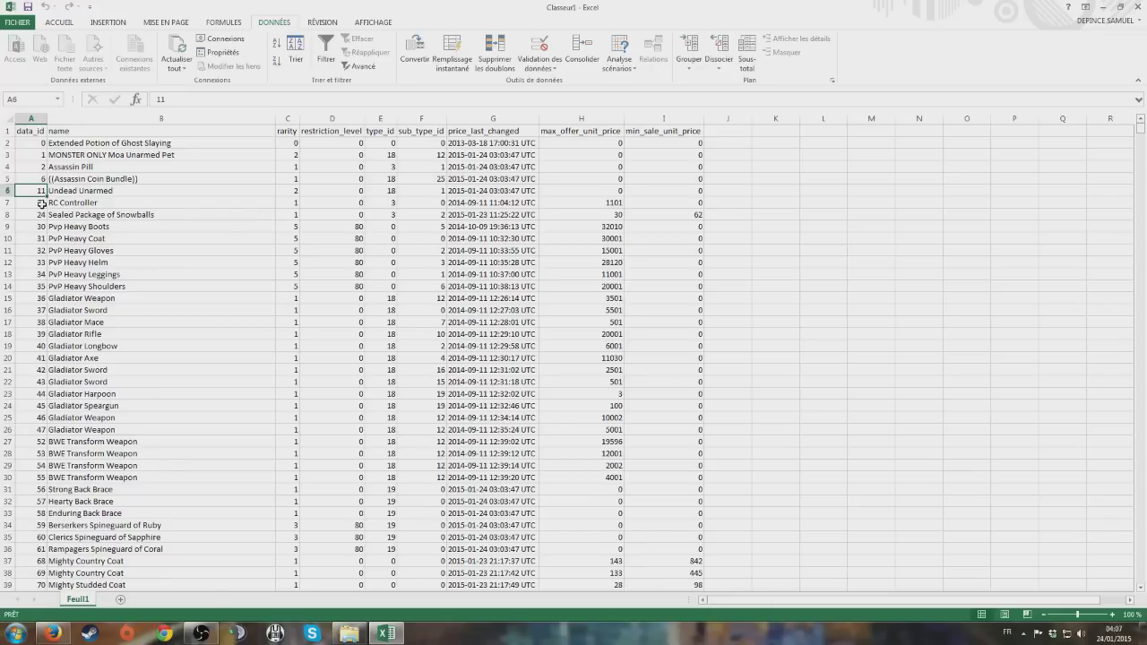
{"action": "left_click", "coordinate": [30, 114]}
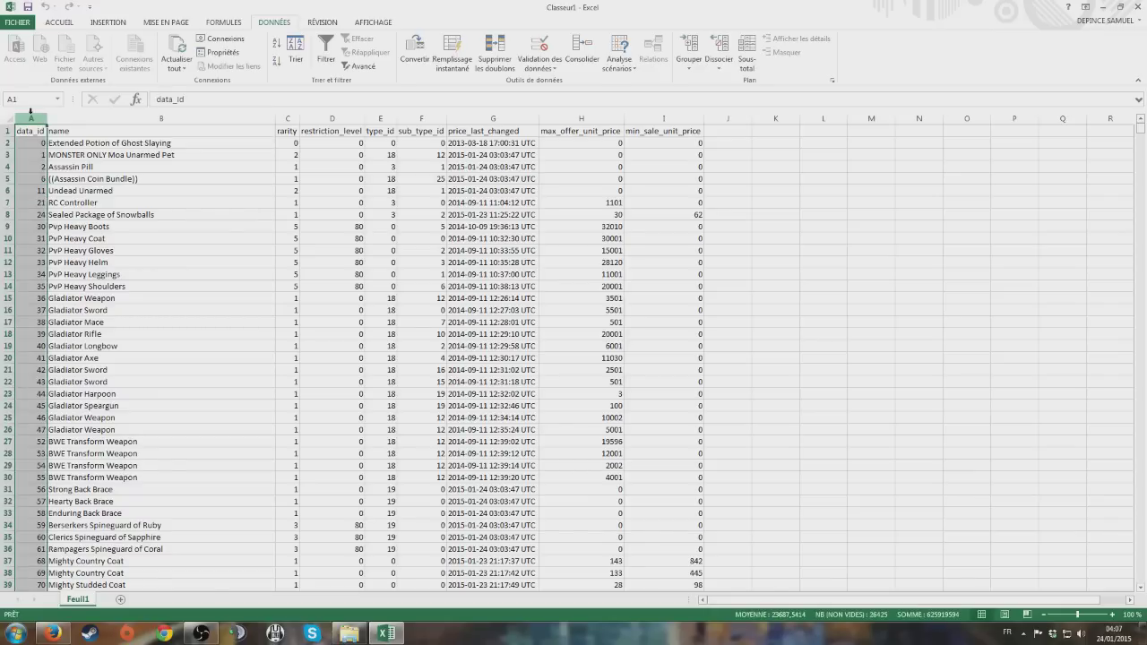
{"action": "left_click", "coordinate": [776, 189]}
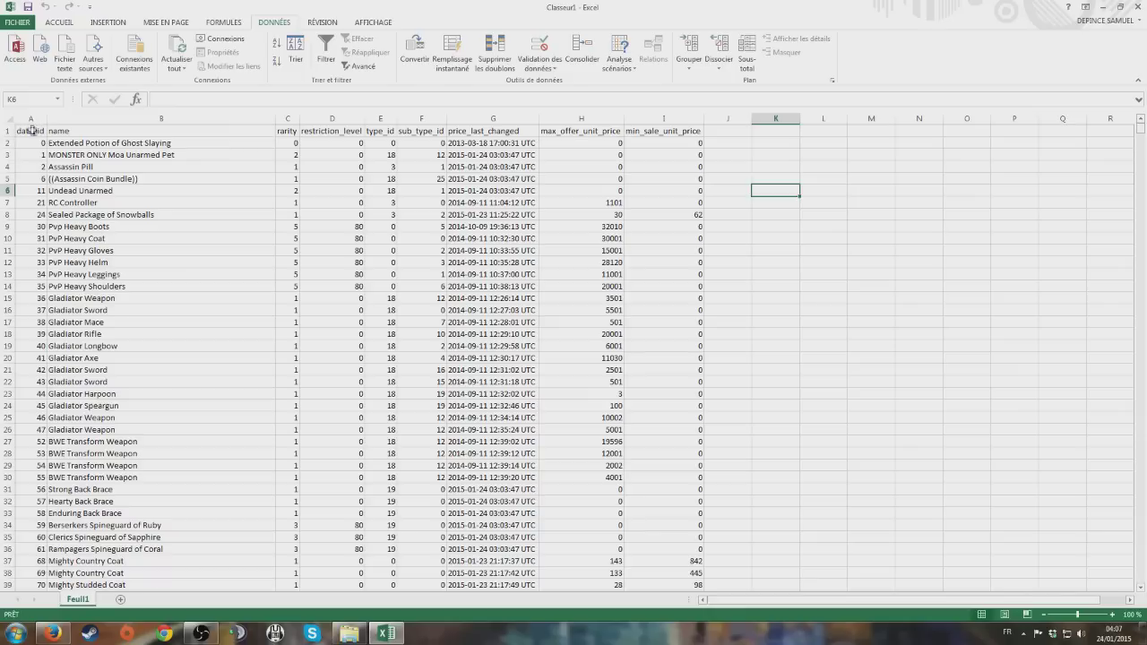
{"action": "left_click", "coordinate": [29, 131]}
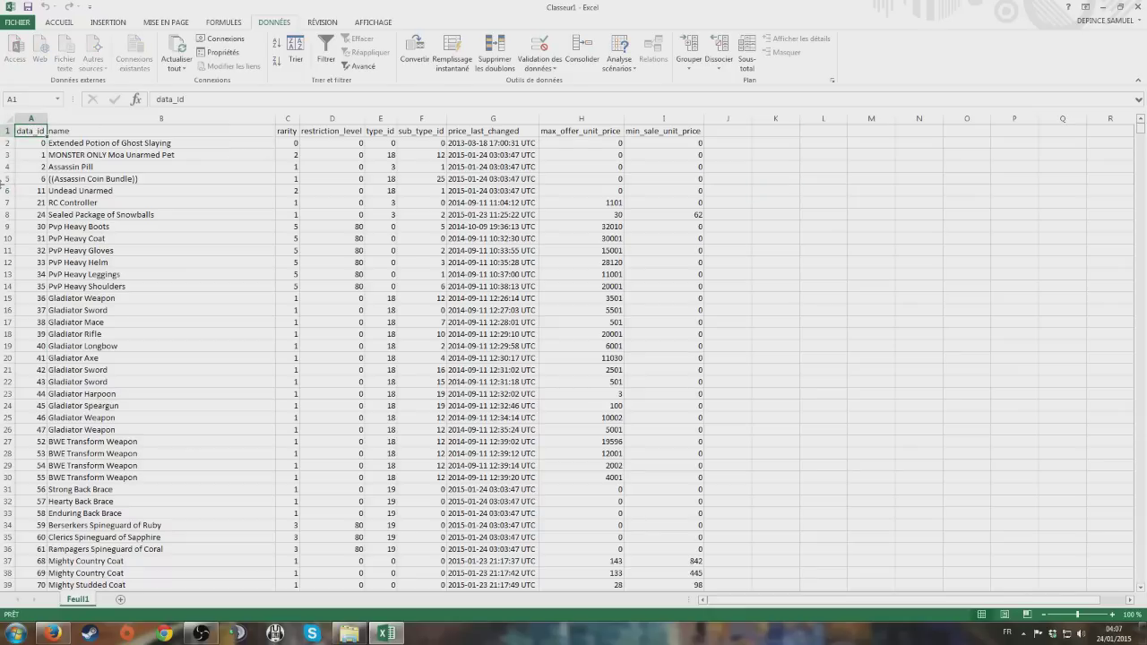
{"action": "left_click", "coordinate": [867, 286]}
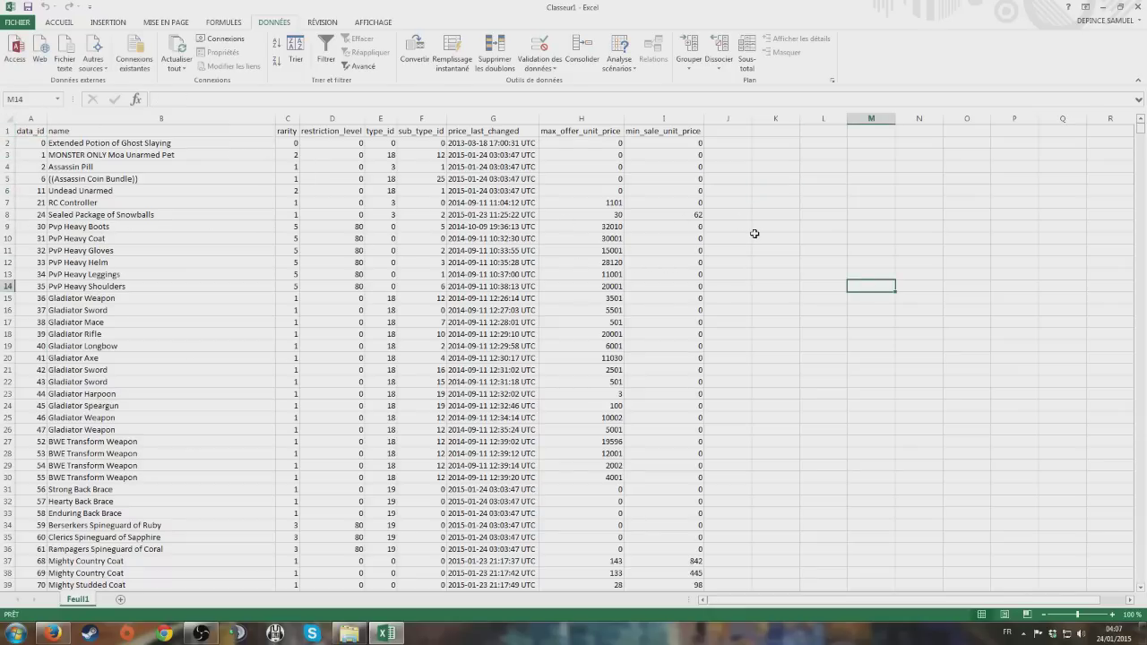
{"action": "left_click", "coordinate": [584, 228]}
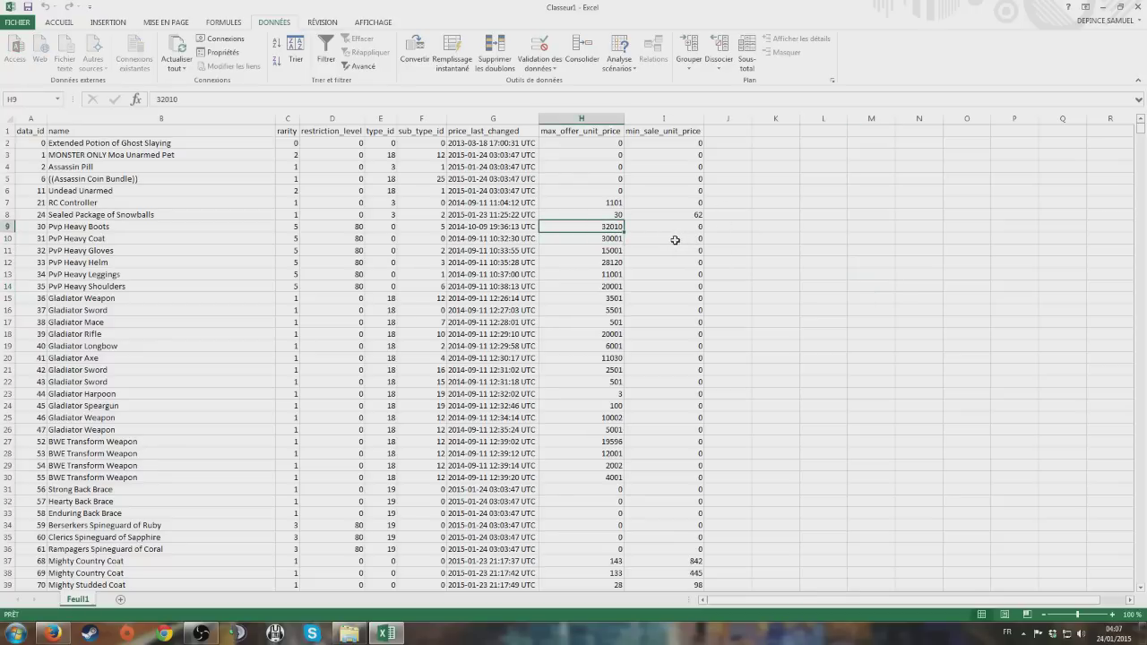
{"action": "left_click", "coordinate": [618, 213]}
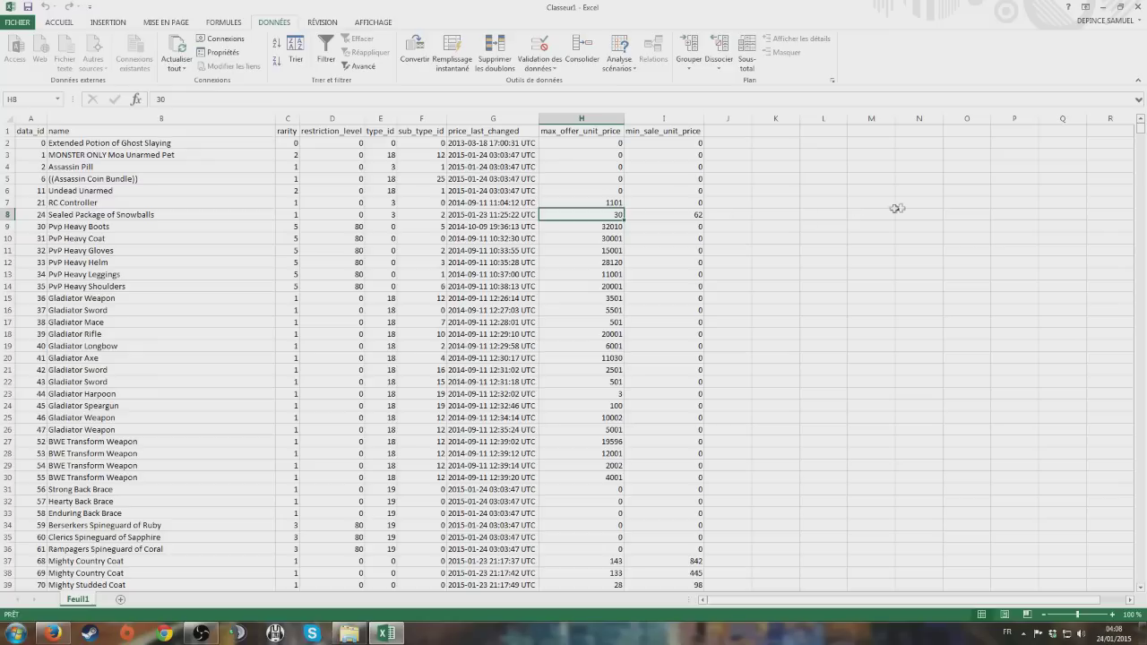
{"action": "left_click", "coordinate": [610, 204]}
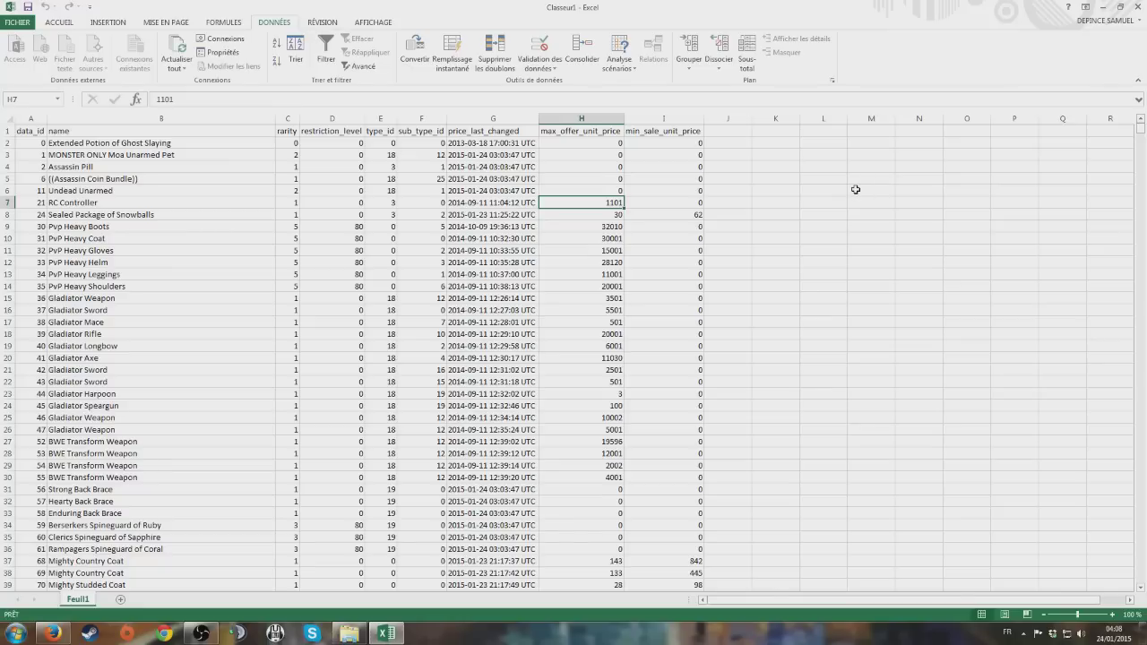
{"action": "left_click", "coordinate": [608, 226]}
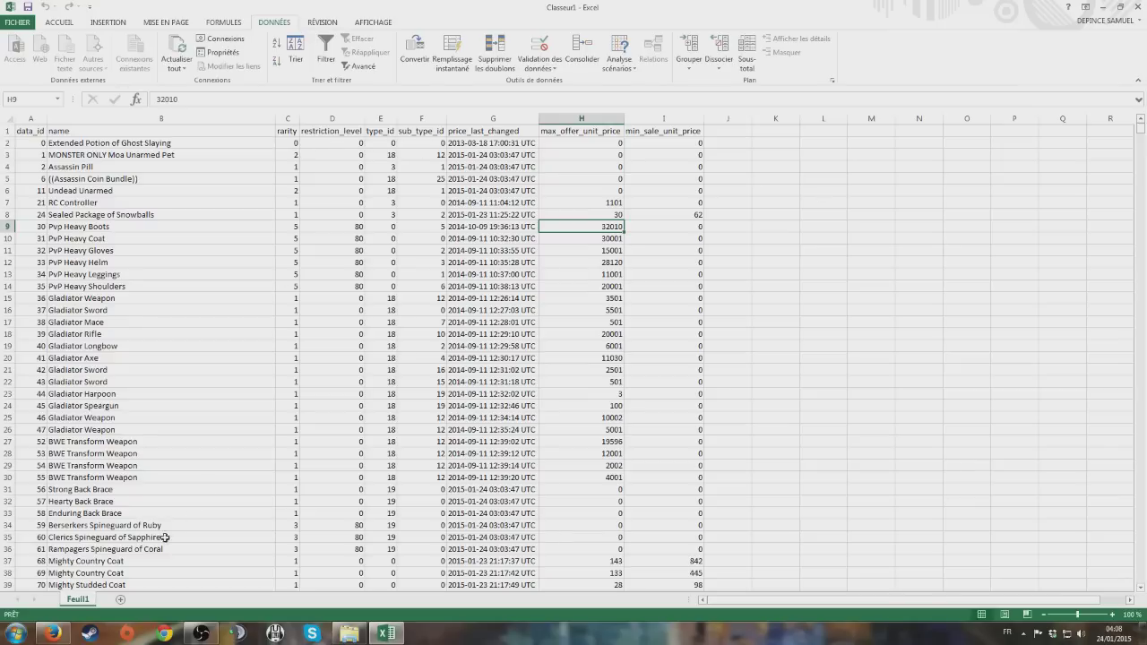
- Rename the sheet holding the imported item data as Databank
{"action": "right_click", "coordinate": [80, 602]}
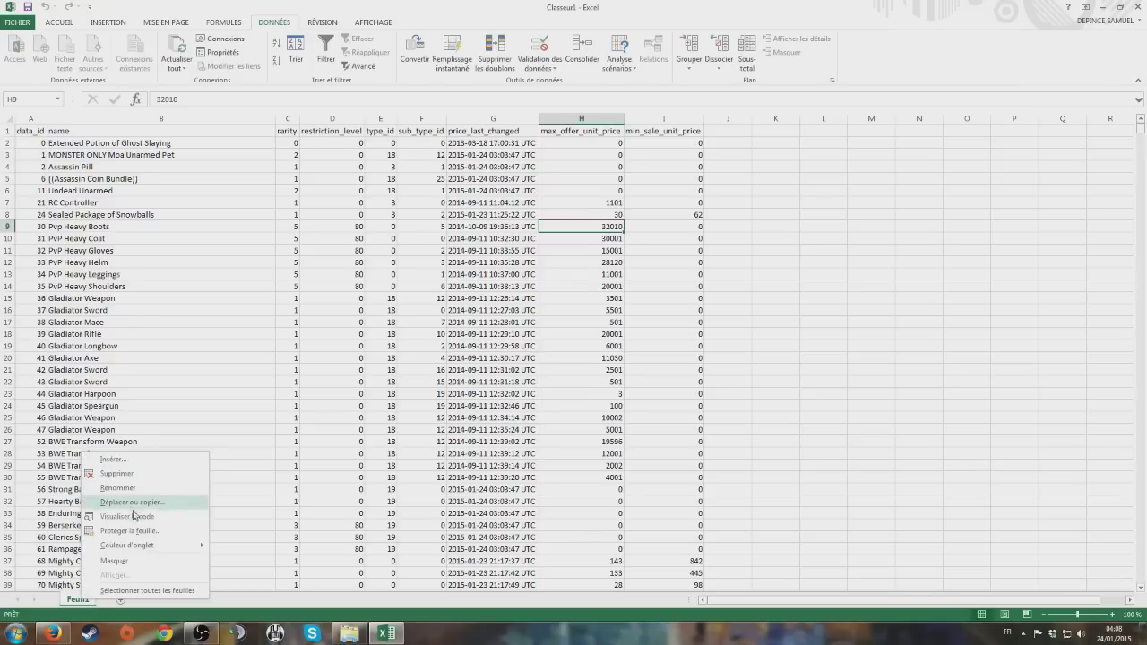
{"action": "left_click", "coordinate": [119, 487]}
{"action": "type", "text": "Databank"}
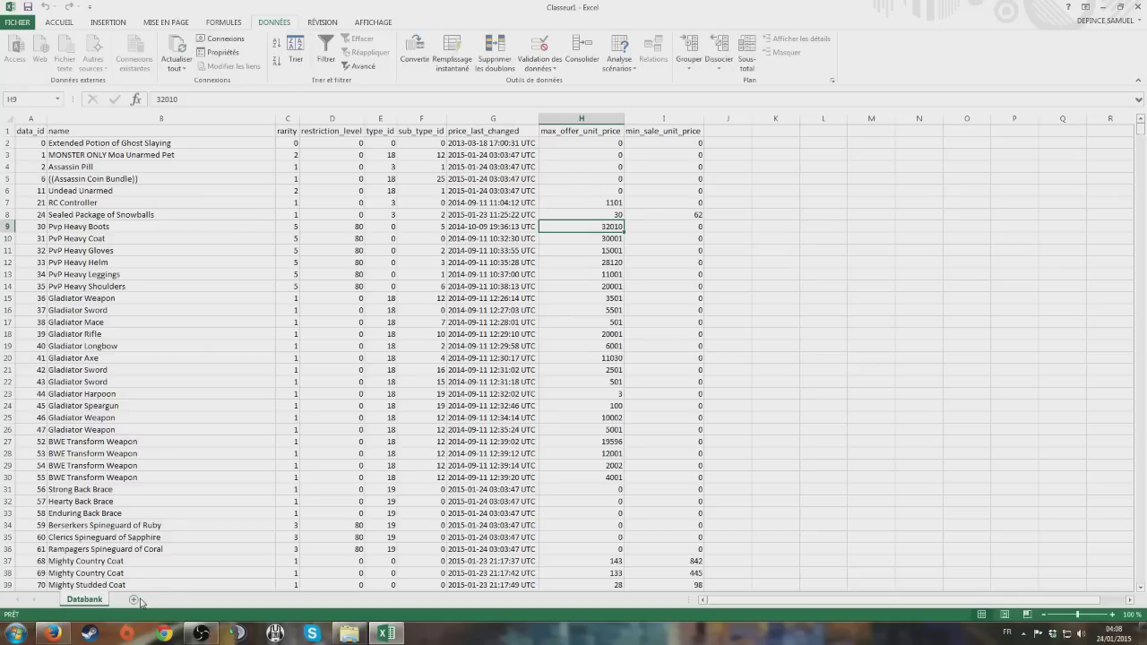
- Add a second sheet to the workbook and name it Investments
{"action": "left_click", "coordinate": [137, 599]}
{"action": "right_click", "coordinate": [136, 600]}
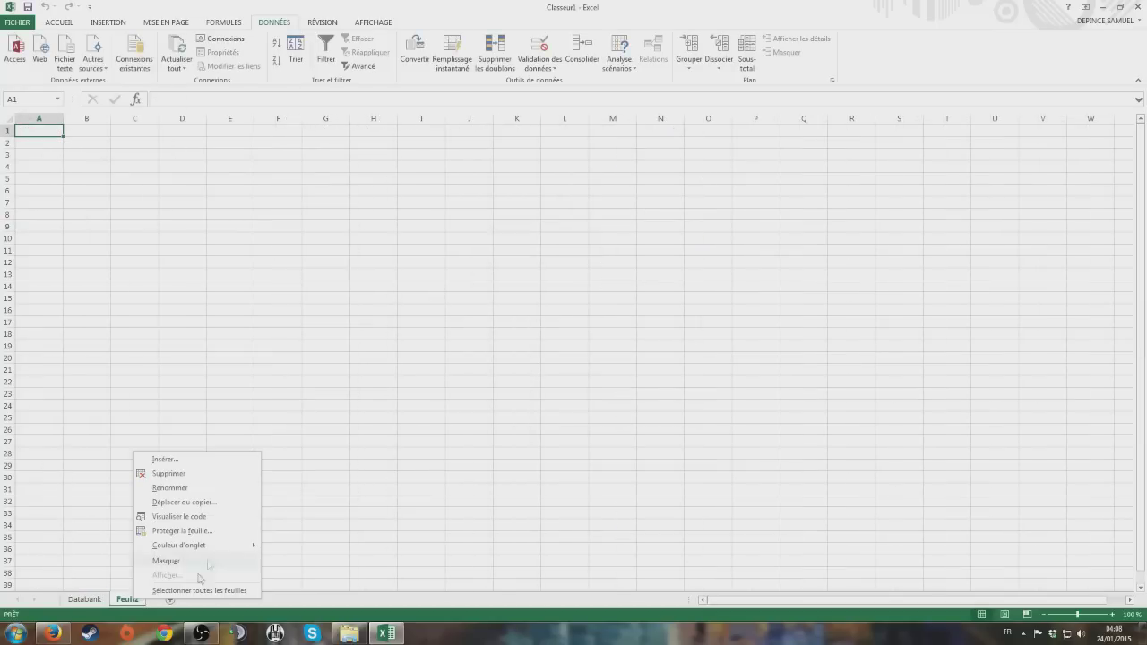
{"action": "left_click", "coordinate": [182, 489]}
{"action": "type", "text": "Inves"}
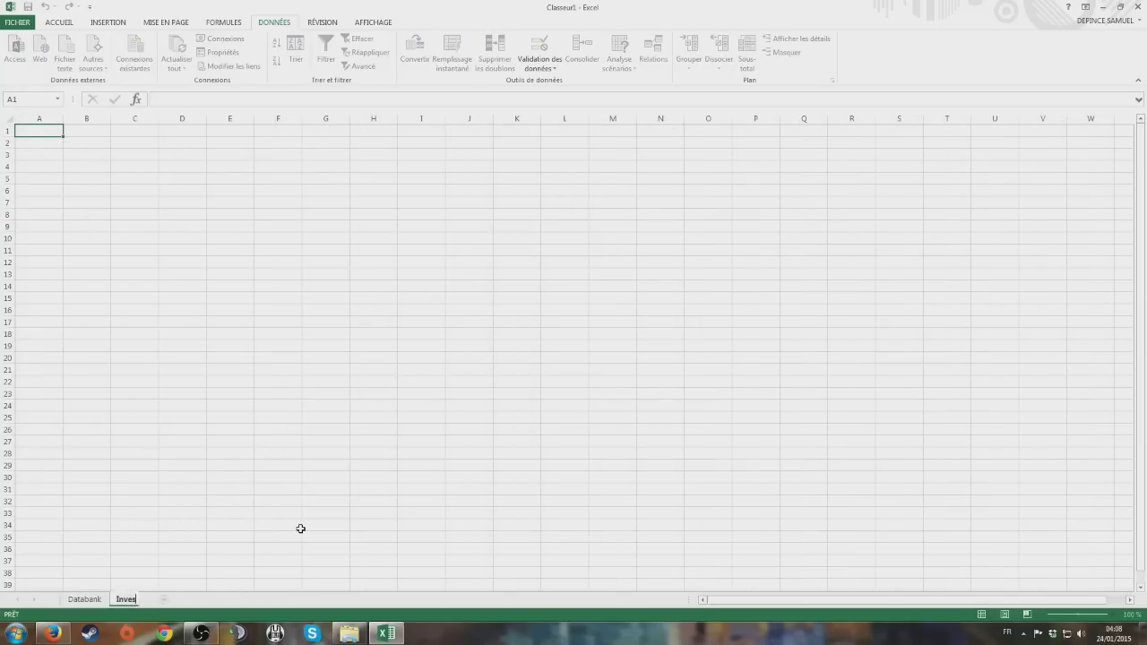
{"action": "type", "text": "tments"}
{"action": "key", "text": "Return"}
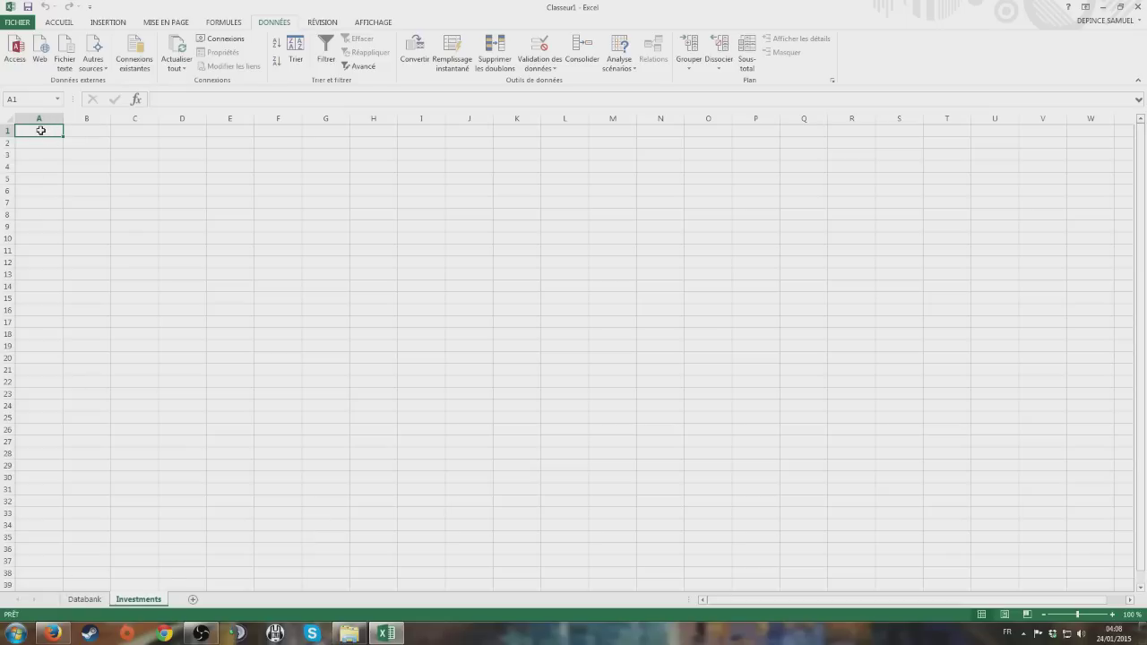
- Enter the column headers Item_name in A1 and Price bought in B1 of the Investments sheet
{"action": "type", "text": "Item_name"}
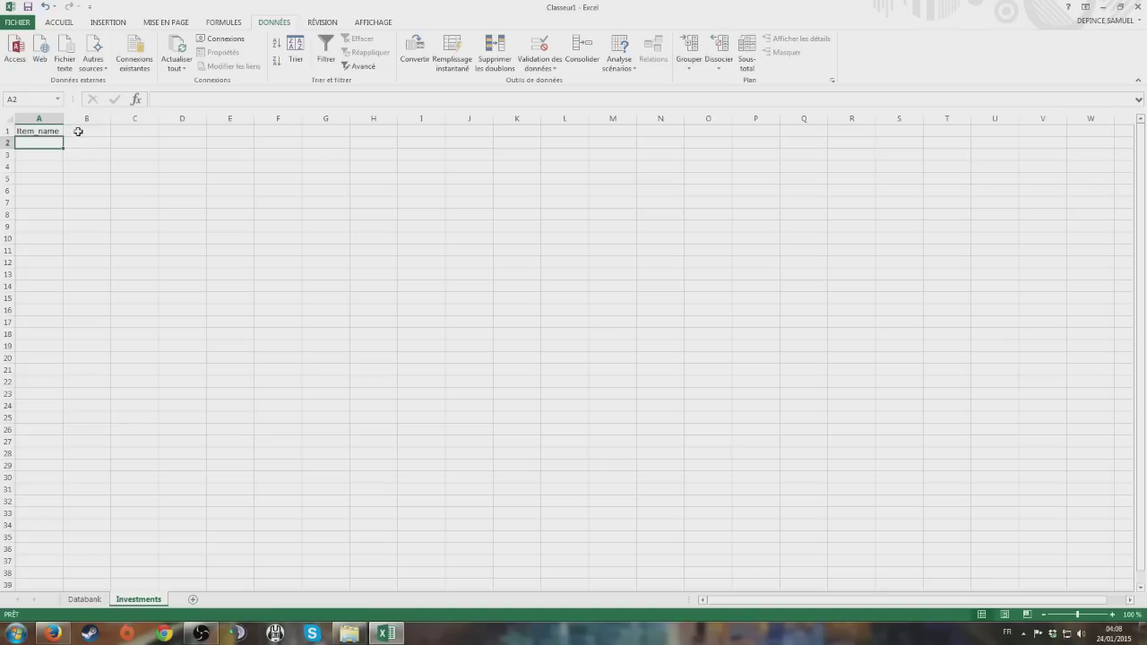
{"action": "left_click", "coordinate": [77, 131]}
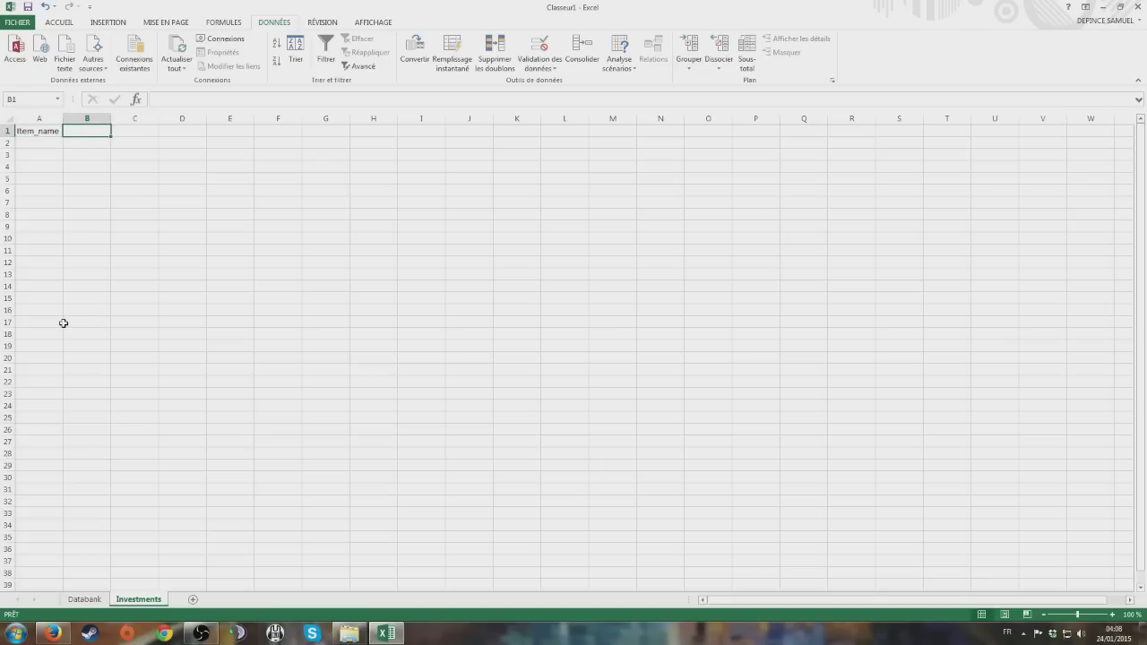
{"action": "type", "text": "Pr"}
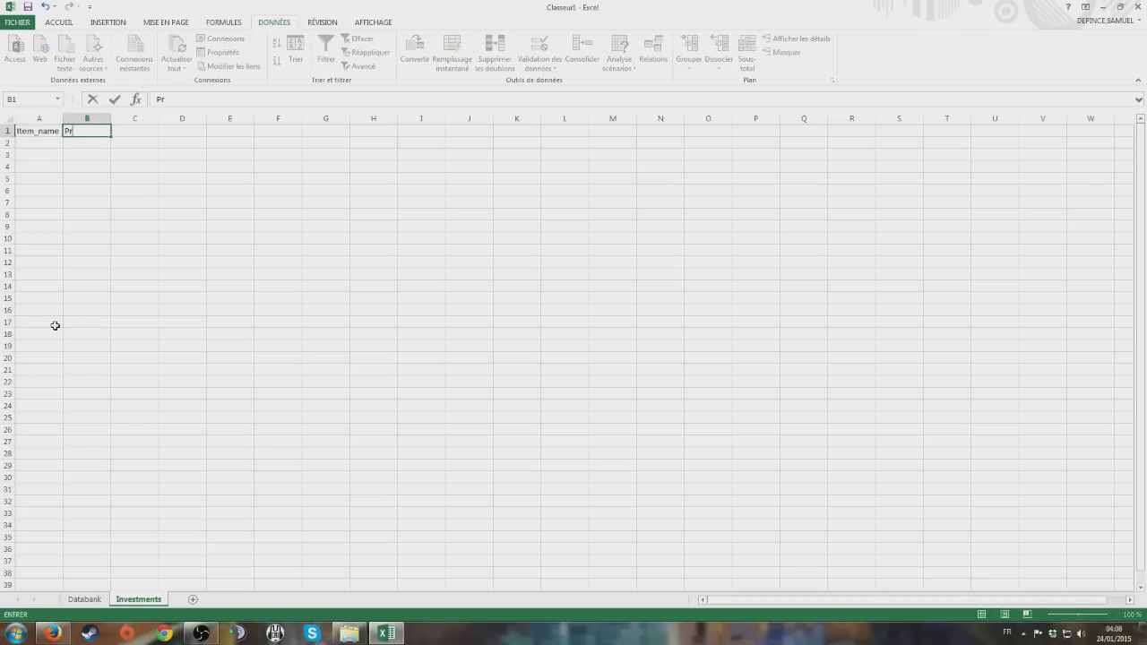
{"action": "type", "text": "ice bought"}
{"action": "key", "text": "Return"}
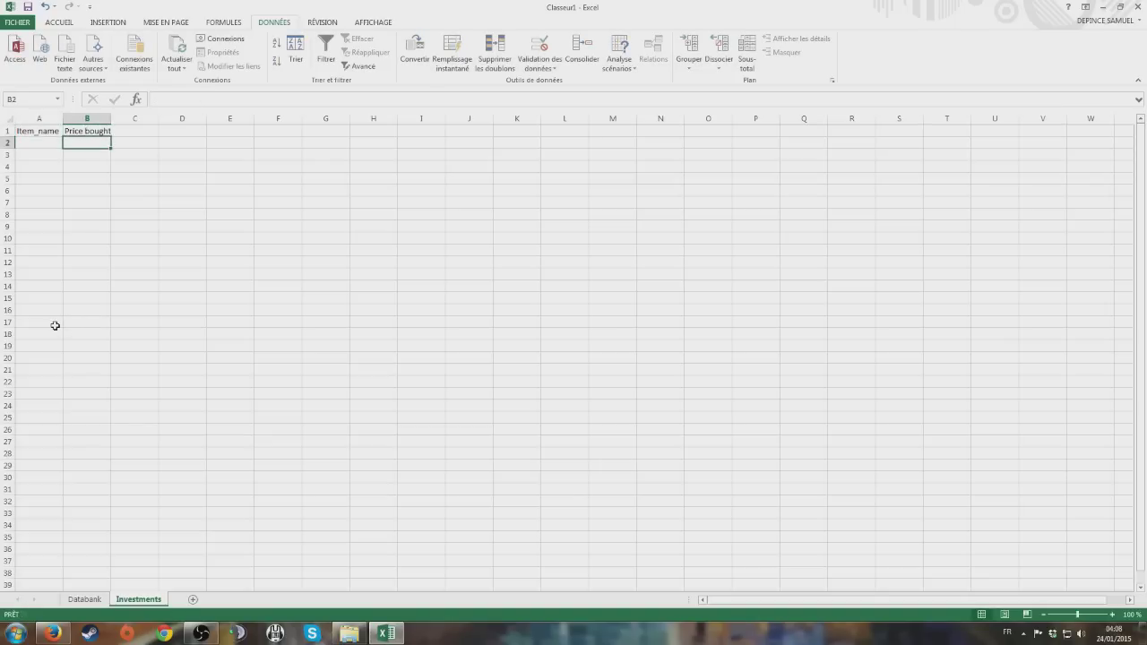
- Enter the header Break-even point in C1 and widen column C to fit it
{"action": "left_click", "coordinate": [139, 127]}
{"action": "type", "text": "Break-"}
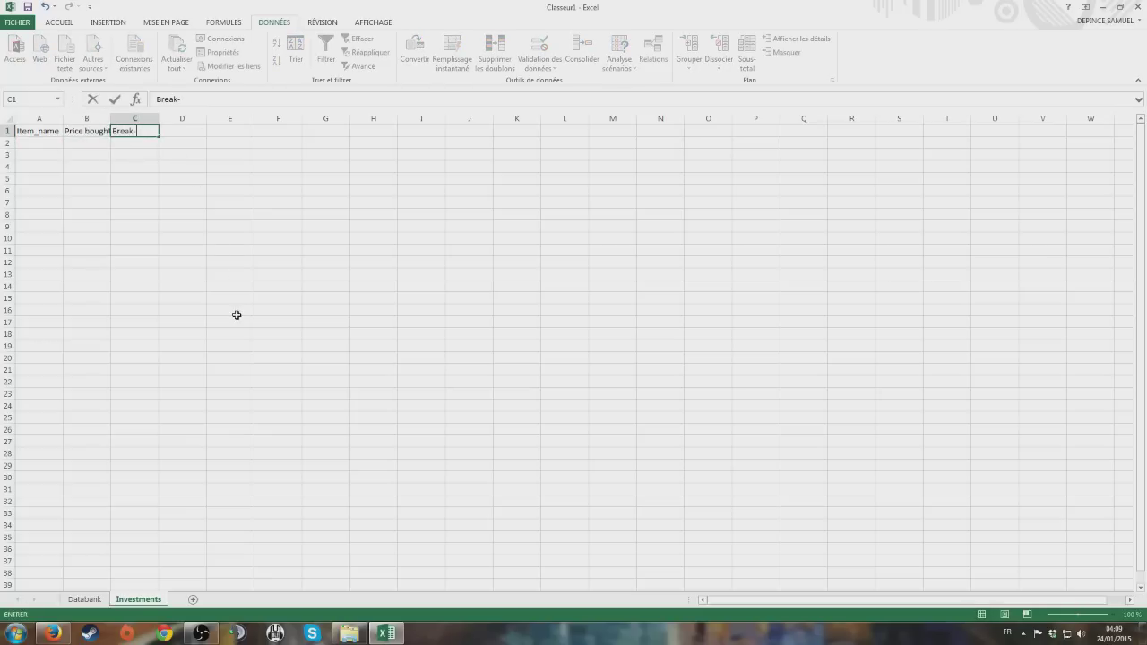
{"action": "type", "text": "even point"}
{"action": "key", "text": "Return"}
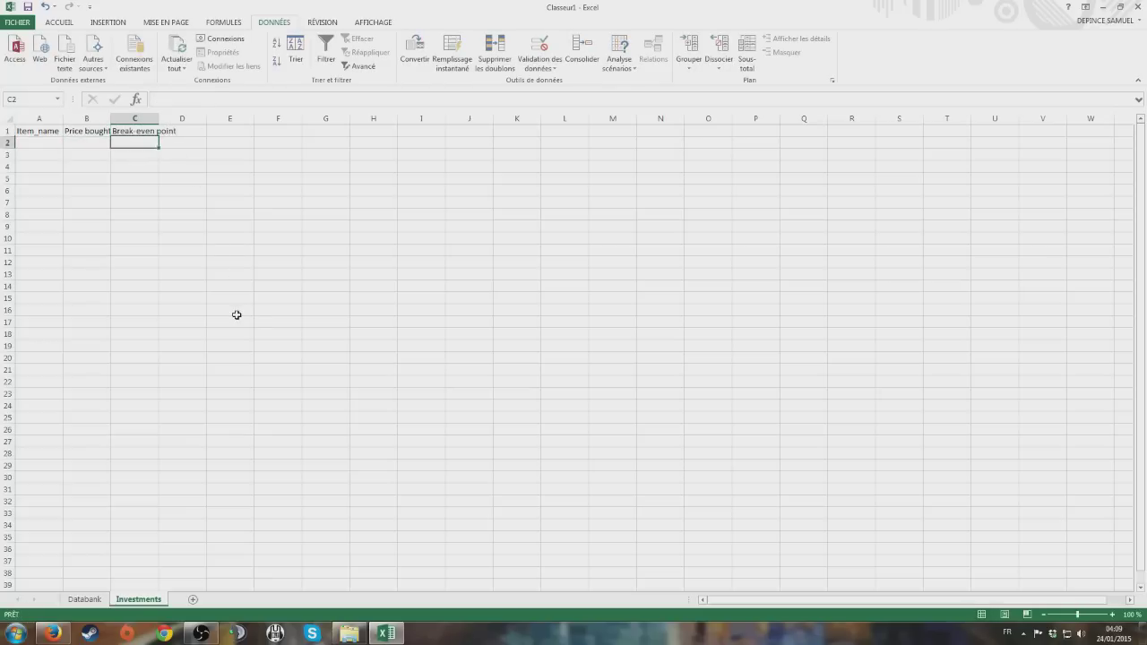
{"action": "left_click_drag", "start_coordinate": [159, 119], "coordinate": [207, 126]}
- Enter the header Current offer in D1 and widen column D to fit it
{"action": "left_click", "coordinate": [230, 131]}
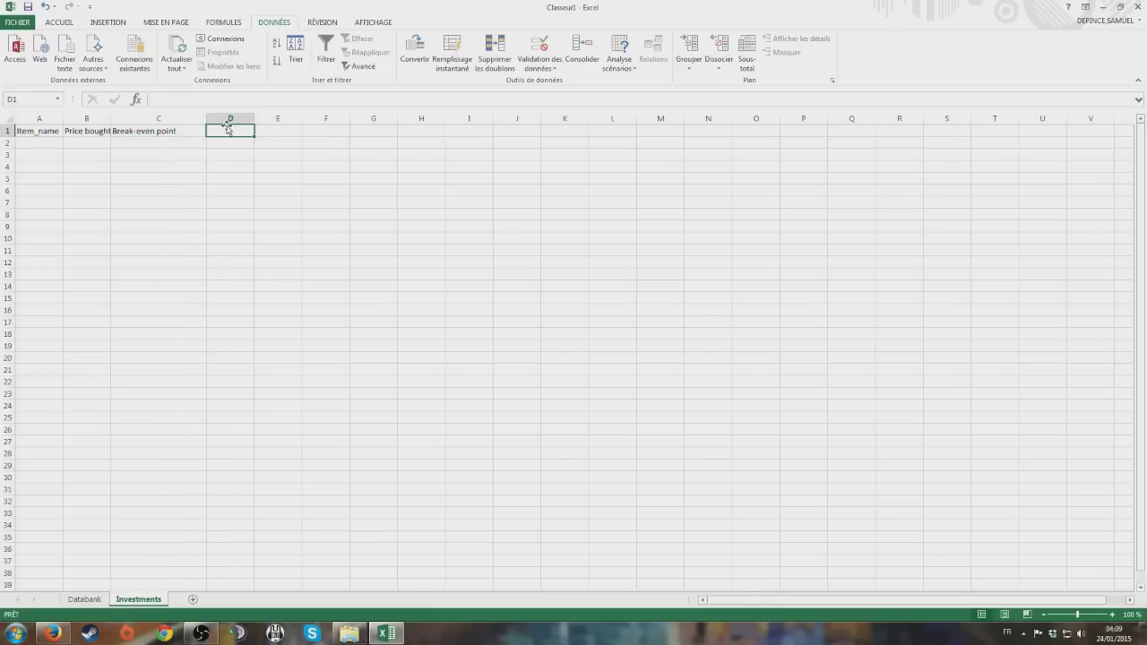
{"action": "type", "text": "Current"}
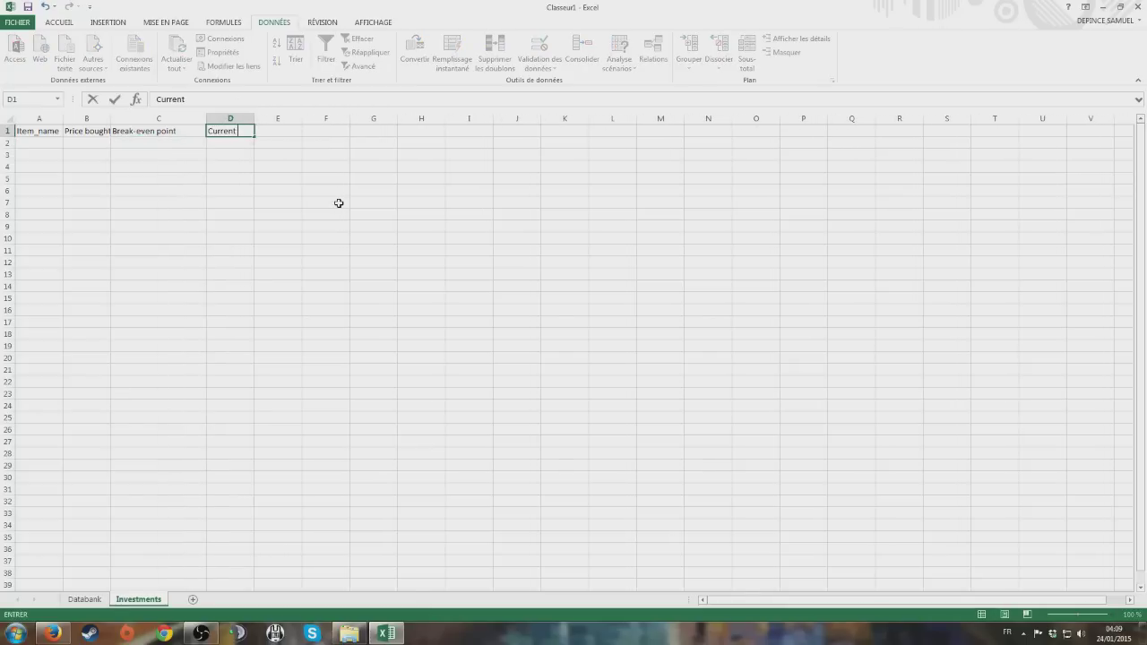
{"action": "type", "text": " offer"}
{"action": "key", "text": "Return"}
{"action": "left_click", "coordinate": [242, 131]}
{"action": "left_click_drag", "start_coordinate": [254, 118], "coordinate": [279, 119]}
{"action": "left_click", "coordinate": [316, 131]}
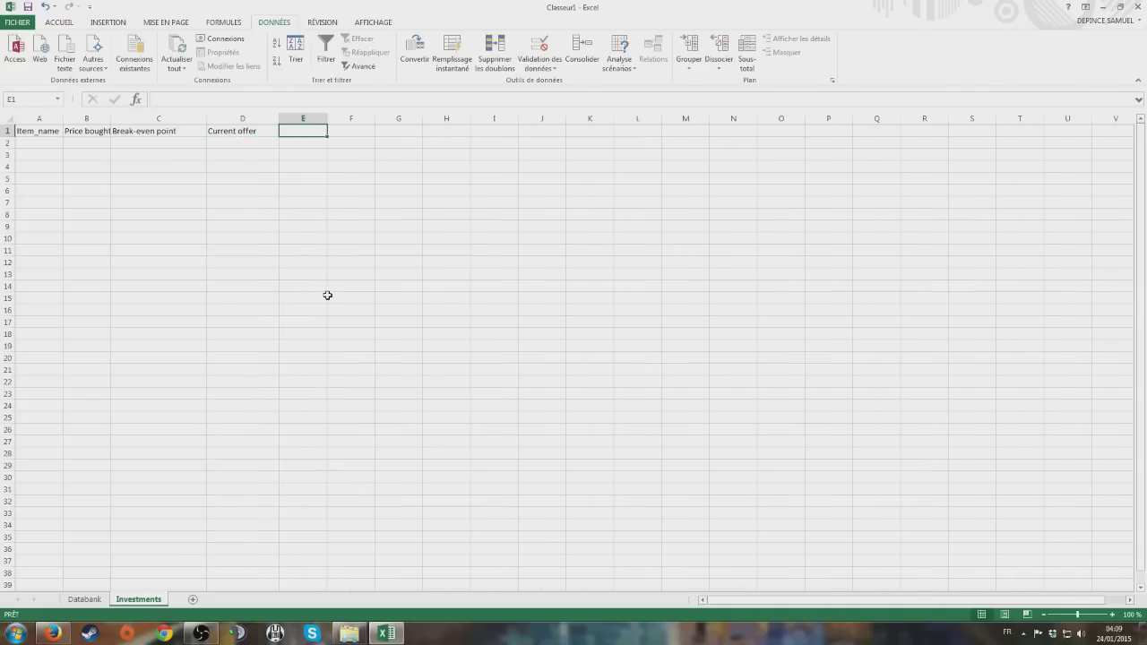
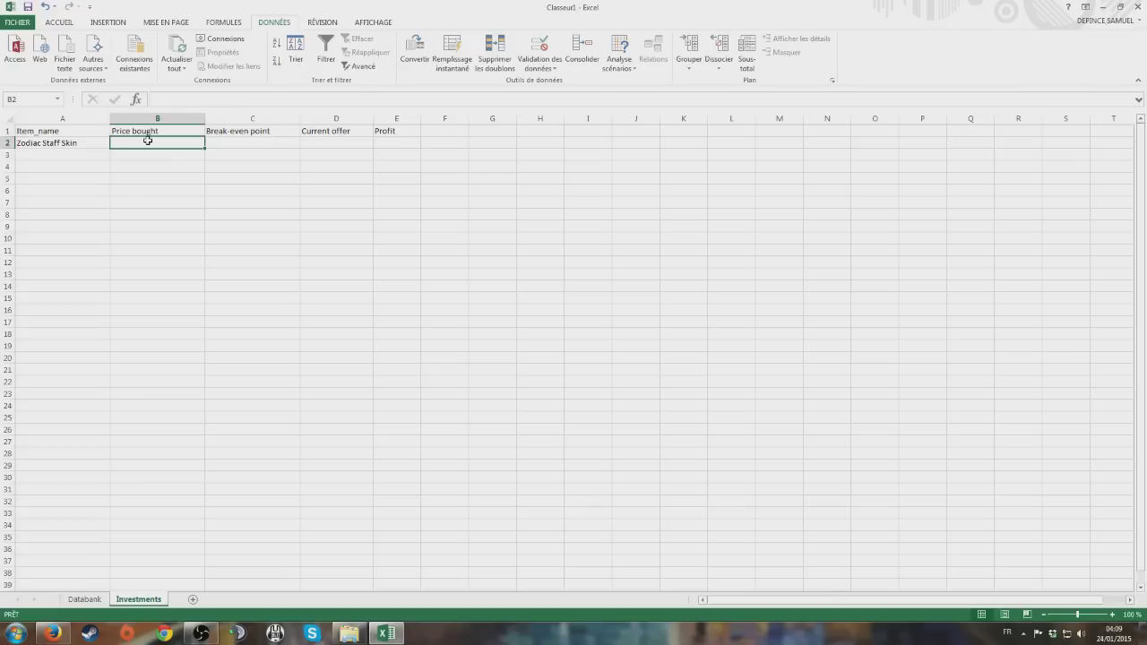
- Enter 70 as the Zodiac Staff Skin's bought price in B2 and calculate its break-even point in C2 with =B2/0,85
{"action": "type", "text": "70"}
{"action": "key", "text": "Return"}
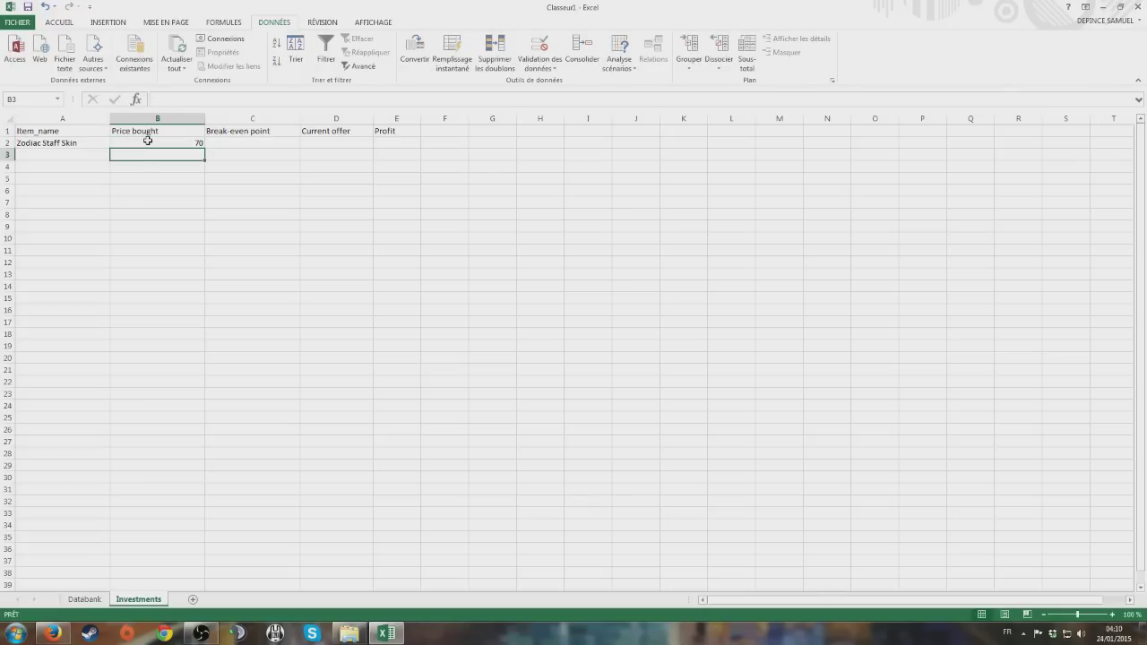
{"action": "left_click", "coordinate": [231, 142]}
{"action": "left_click", "coordinate": [175, 99]}
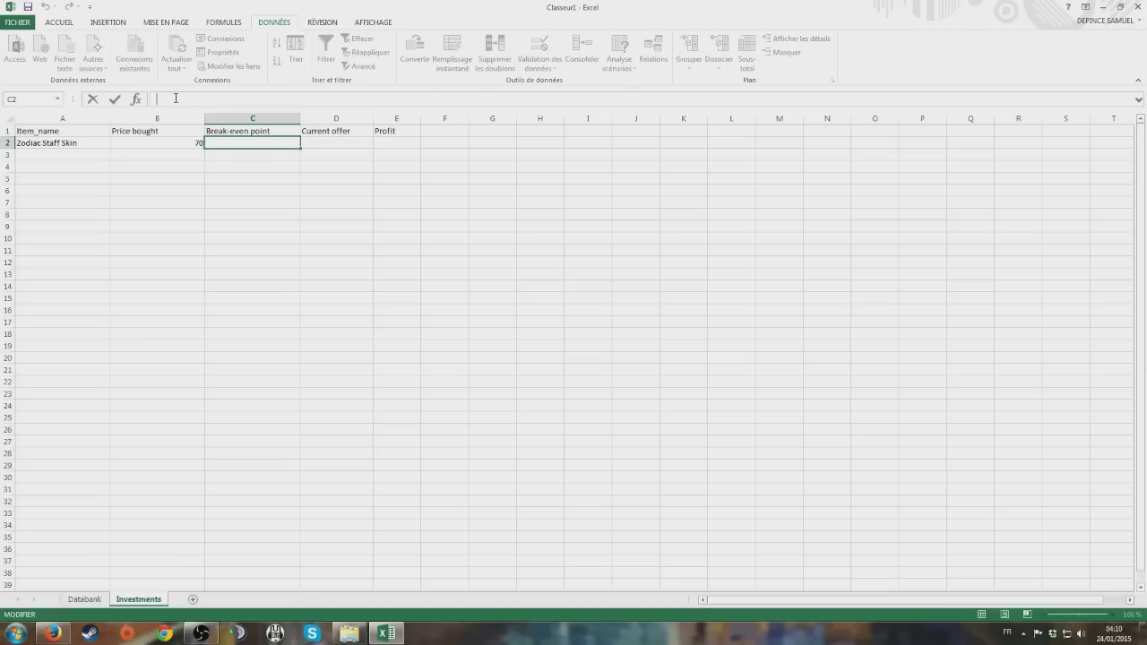
{"action": "type", "text": "="}
{"action": "left_click", "coordinate": [185, 145]}
{"action": "type", "text": "/0,5"}
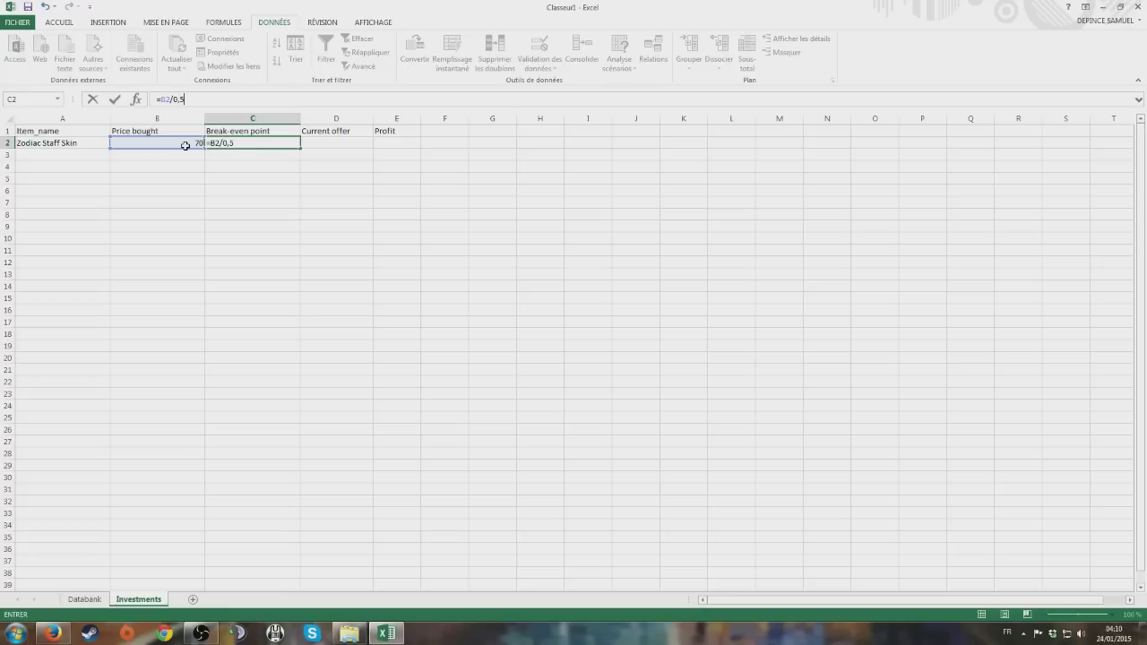
{"action": "key", "text": "BackSpace"}
{"action": "type", "text": "85"}
{"action": "key", "text": "Return"}
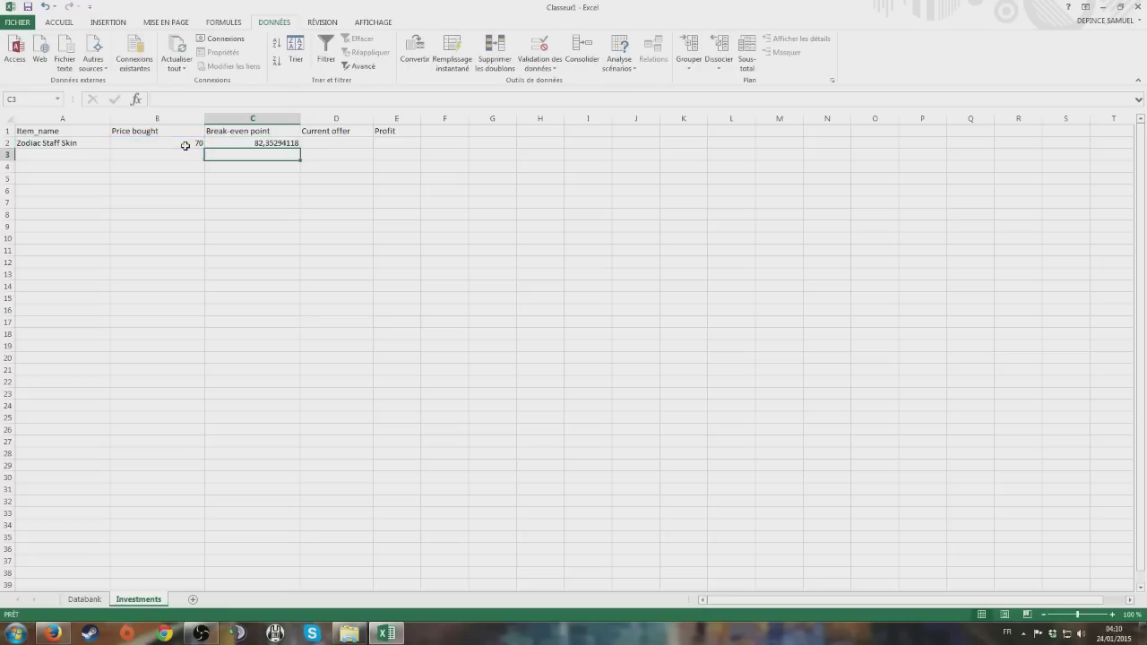
{"action": "left_click", "coordinate": [225, 142]}
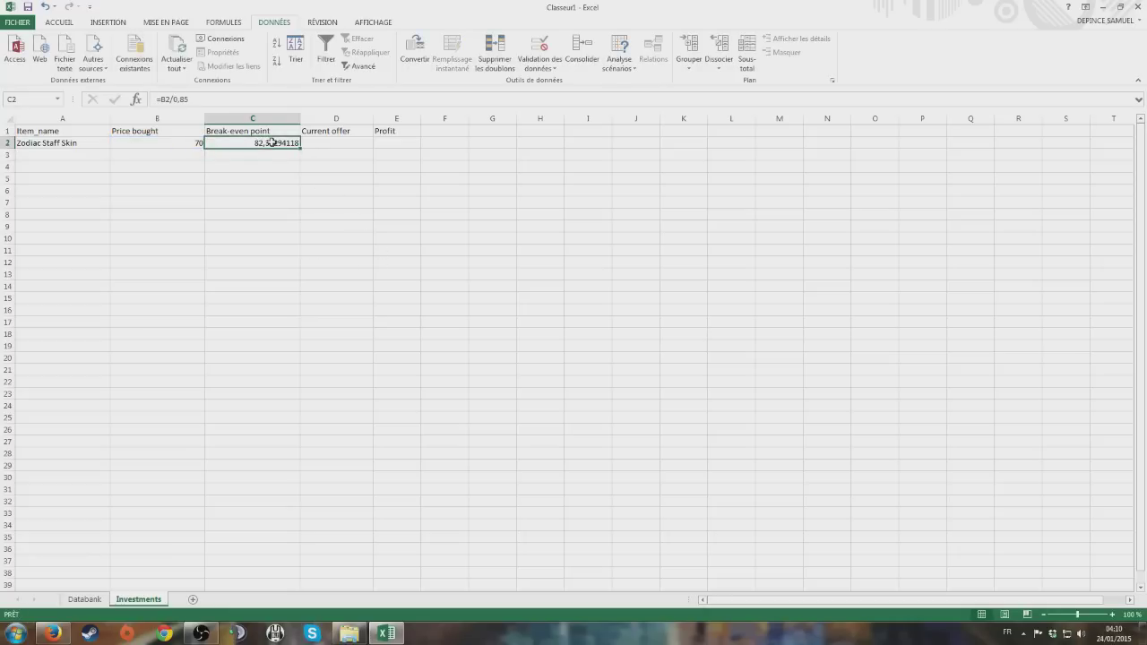
{"action": "left_click", "coordinate": [153, 142]}
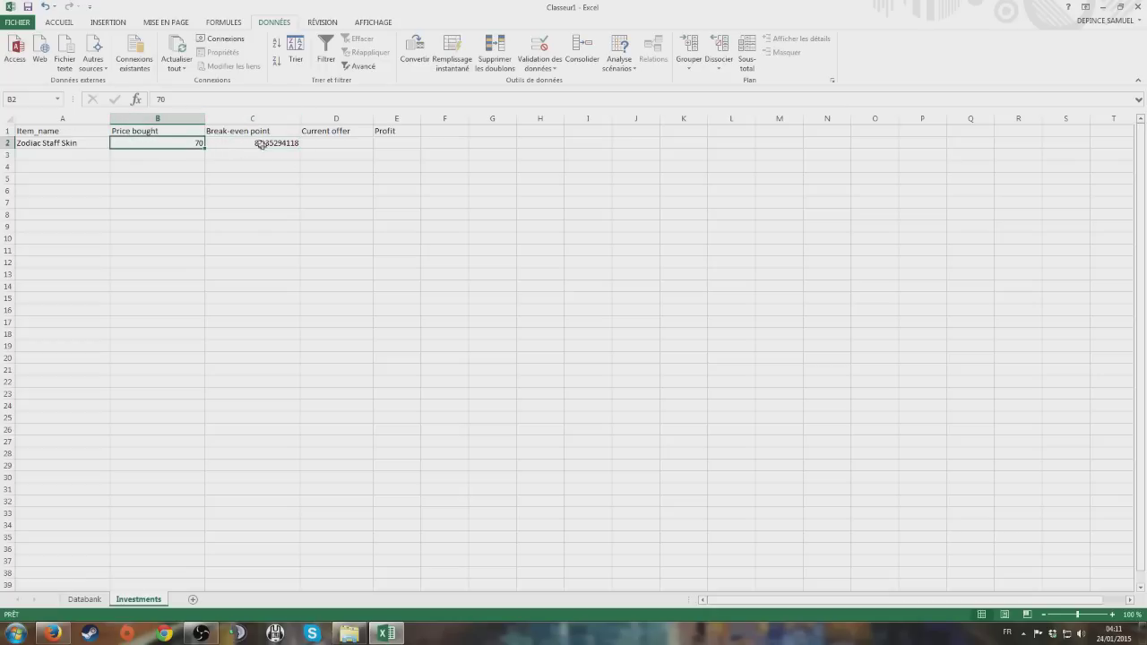
- Format columns B to E as Number (Nombre) with 4 decimal places
{"action": "left_click_drag", "start_coordinate": [170, 118], "coordinate": [422, 151]}
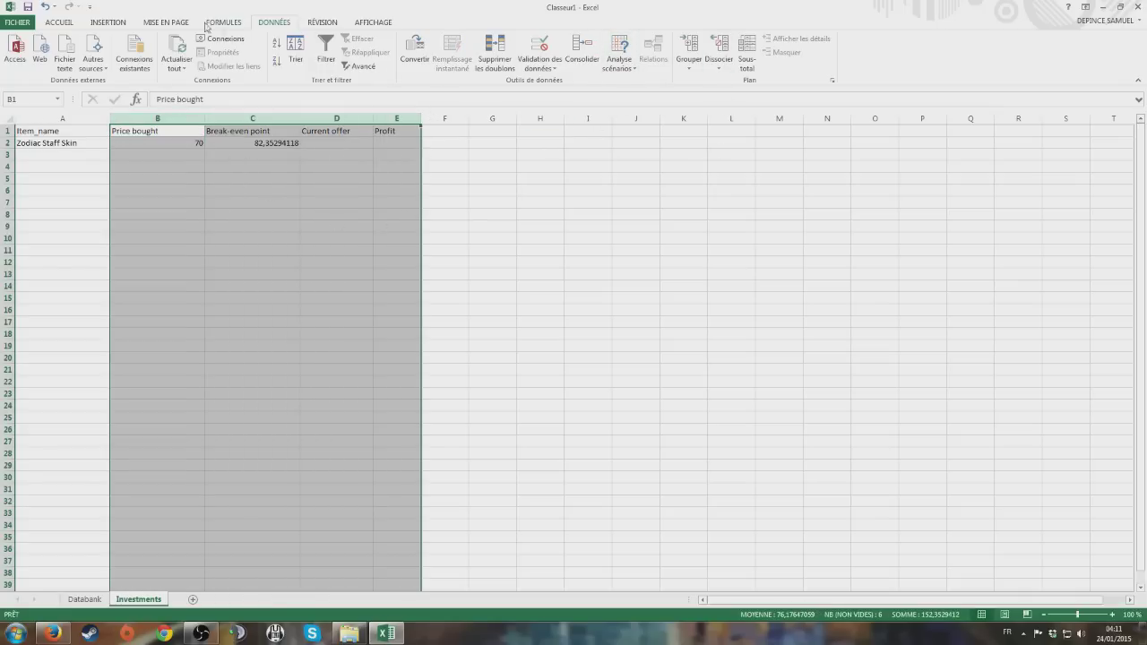
{"action": "left_click", "coordinate": [60, 22]}
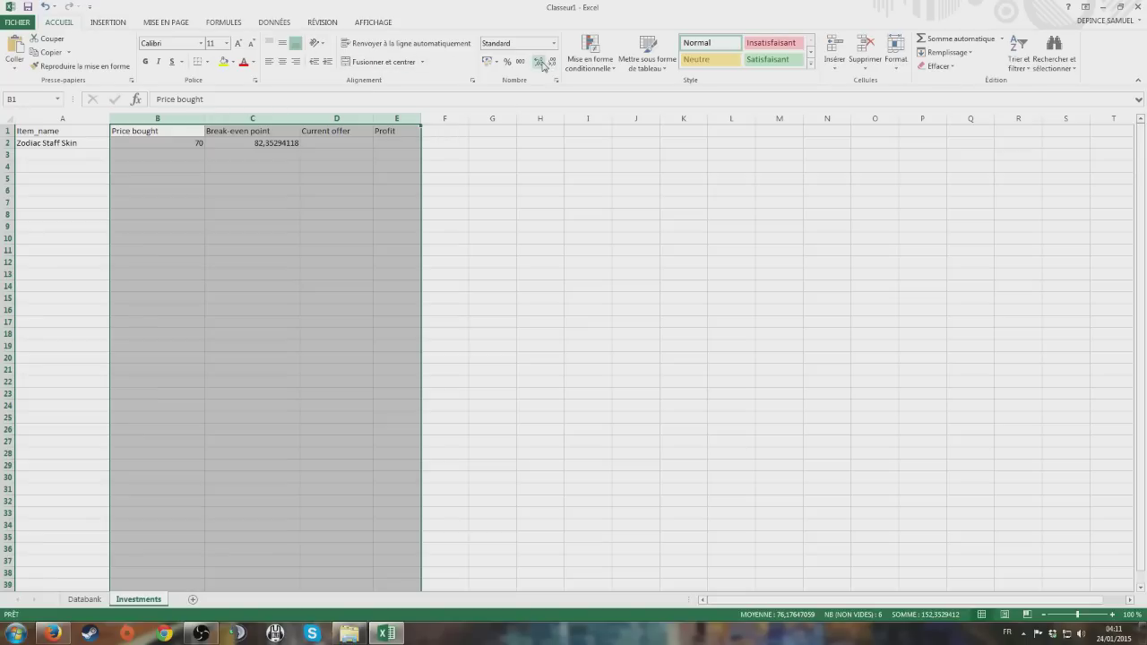
{"action": "right_click", "coordinate": [276, 137]}
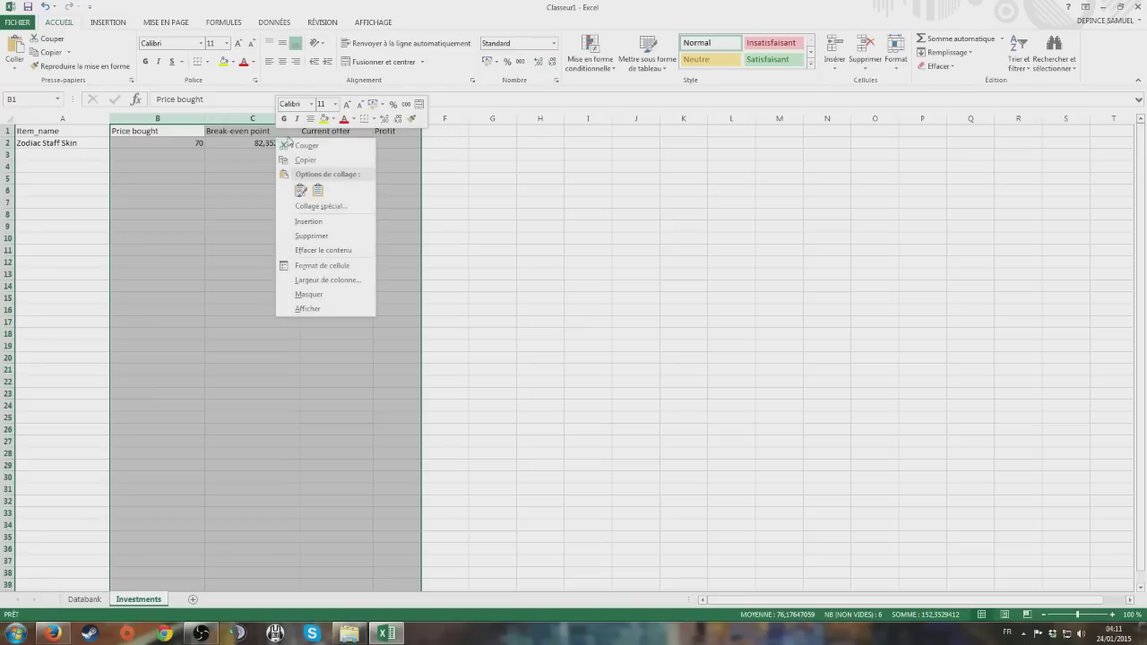
{"action": "left_click", "coordinate": [316, 308]}
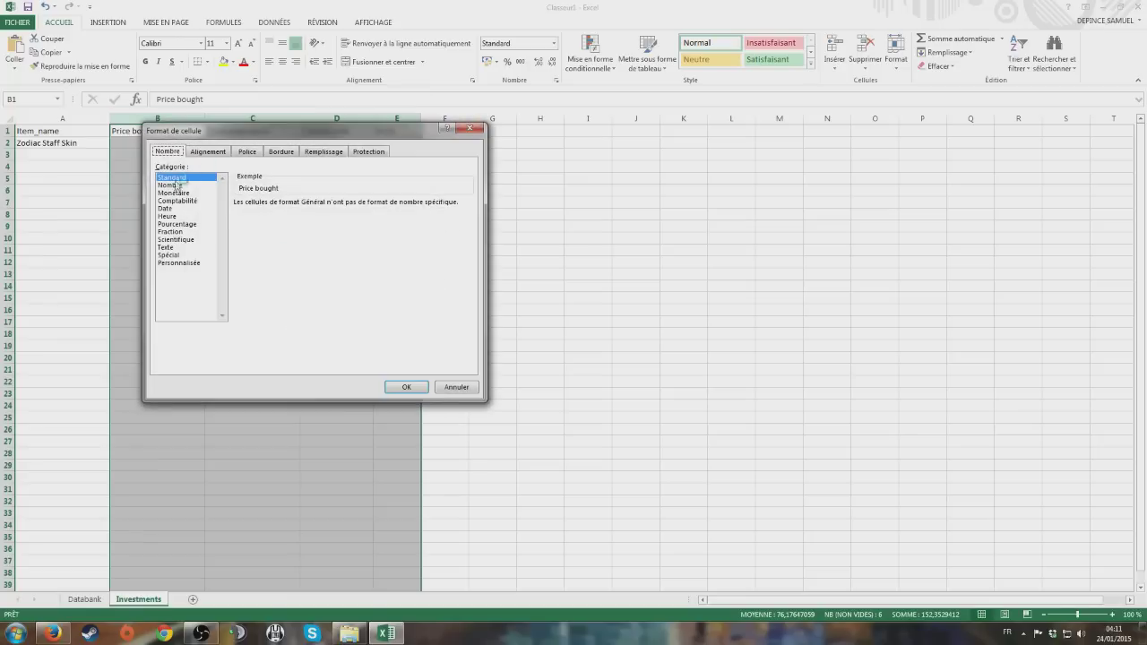
{"action": "left_click", "coordinate": [179, 185]}
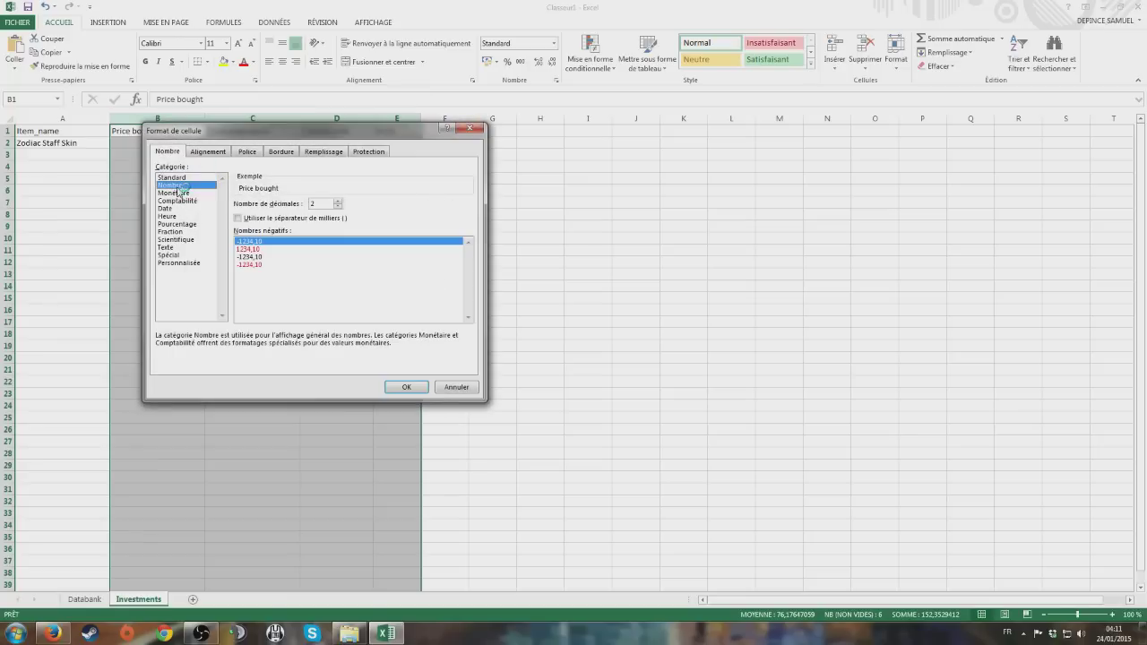
{"action": "left_click", "coordinate": [319, 204]}
{"action": "key", "text": "BackSpace"}
{"action": "type", "text": "4"}
{"action": "left_click", "coordinate": [400, 387]}
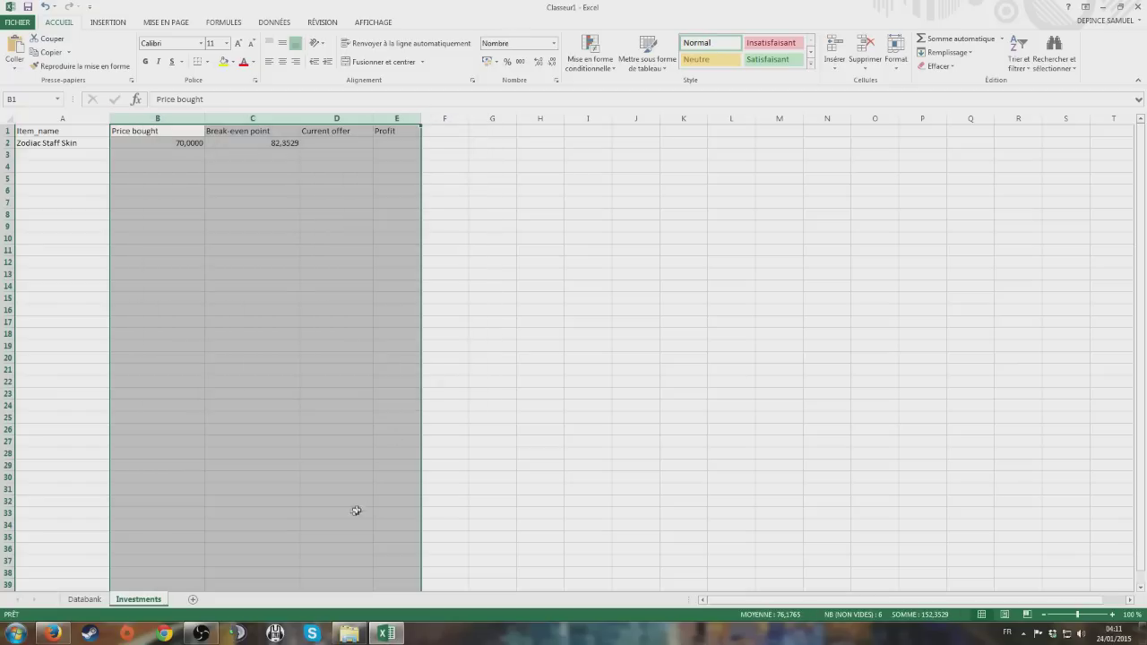
{"action": "left_click", "coordinate": [278, 167]}
{"action": "left_click", "coordinate": [296, 142]}
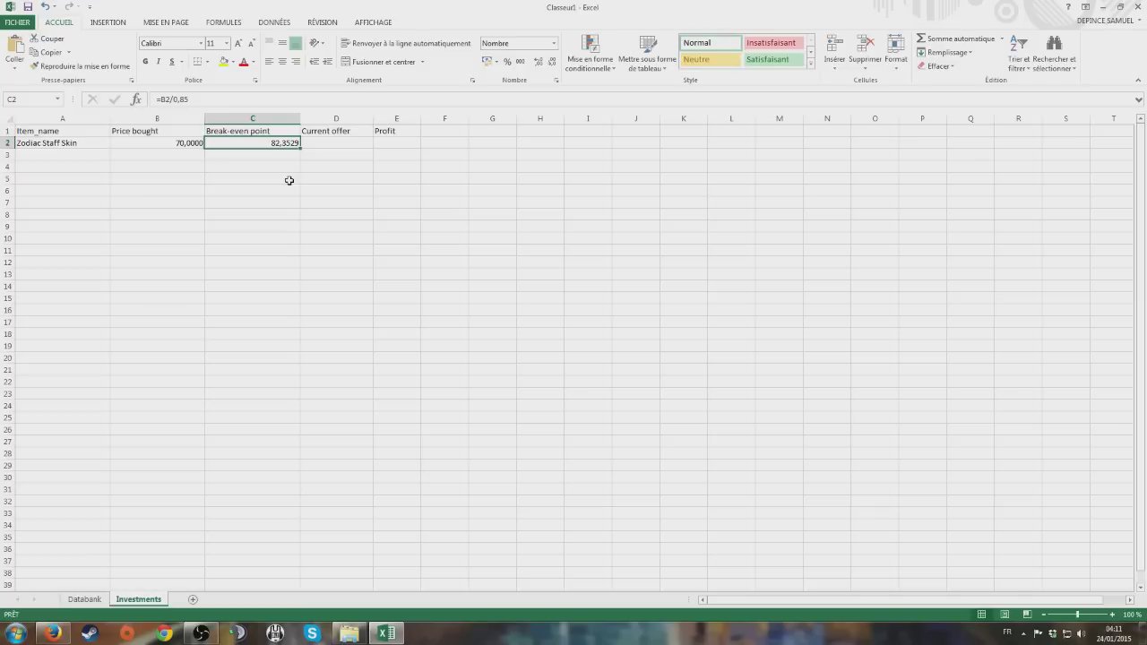
- Start the Current offer formula in D2 on the Investments sheet and find "zodiac staff" in the Databank sheet
{"action": "left_click", "coordinate": [318, 144]}
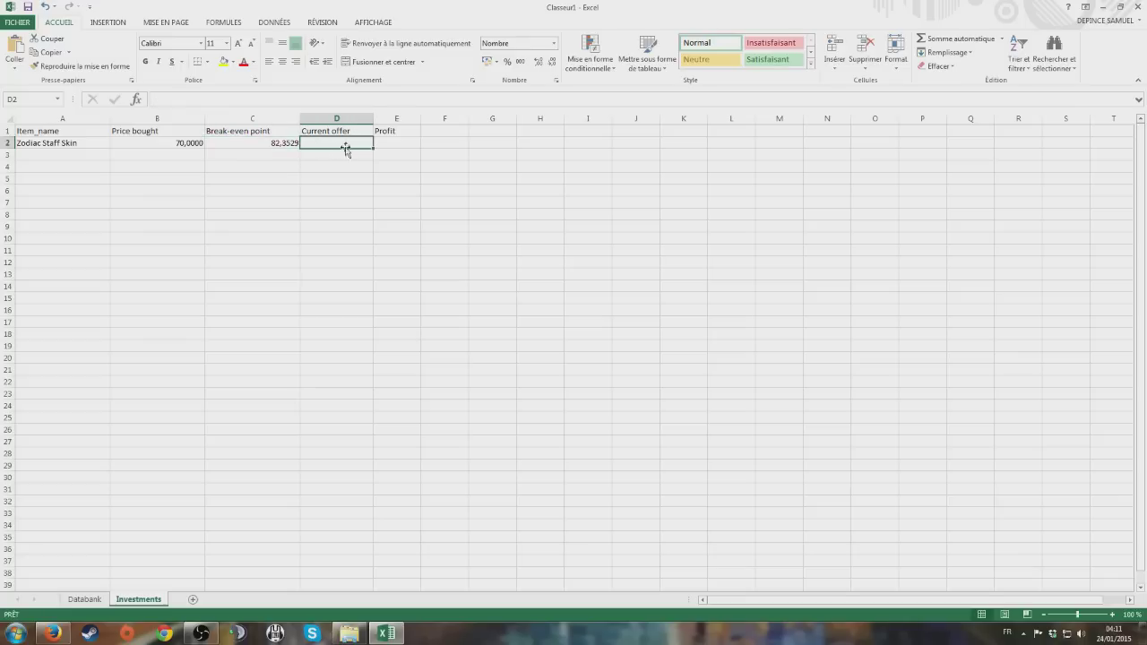
{"action": "key", "text": "F2"}
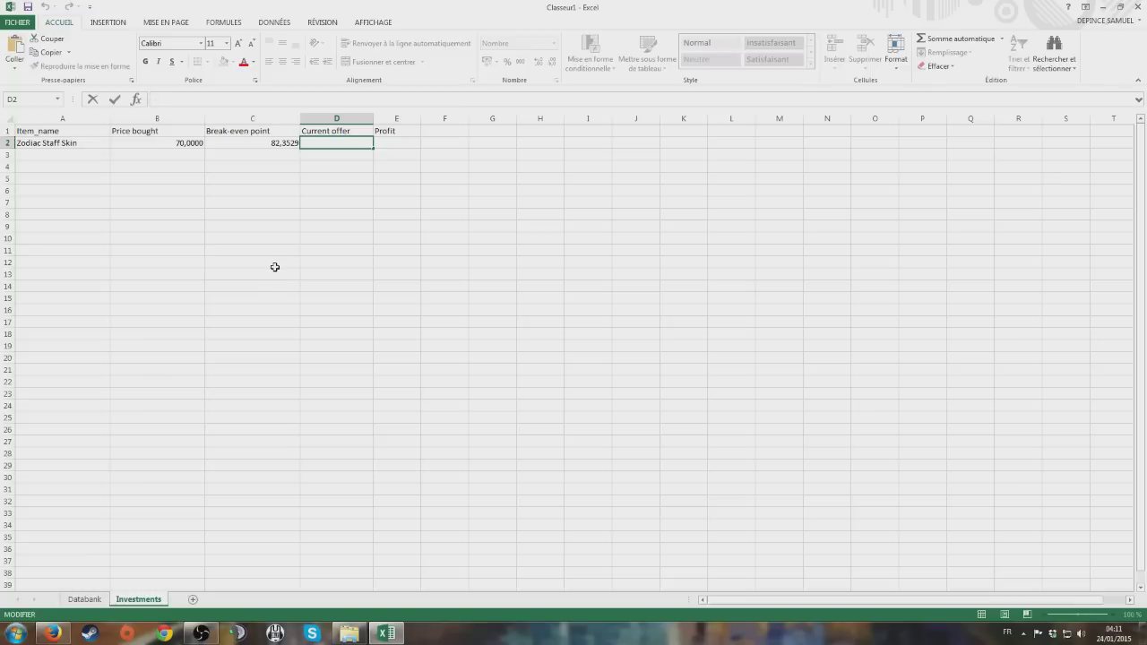
{"action": "type", "text": "="}
{"action": "left_click", "coordinate": [84, 599]}
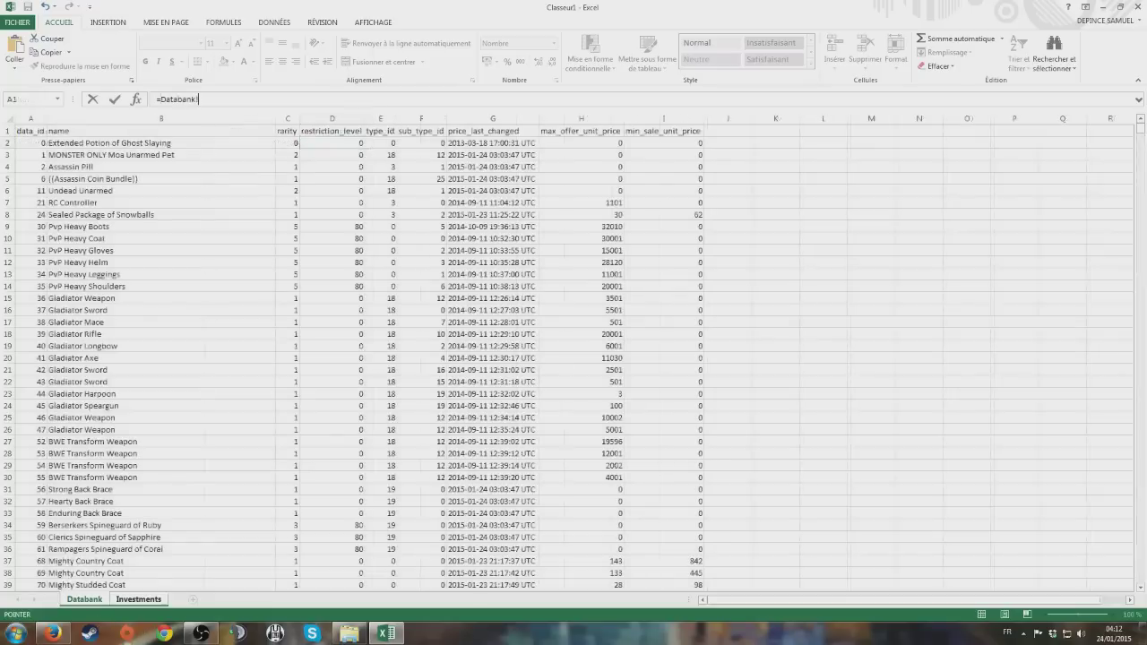
{"action": "key", "text": "ctrl+f"}
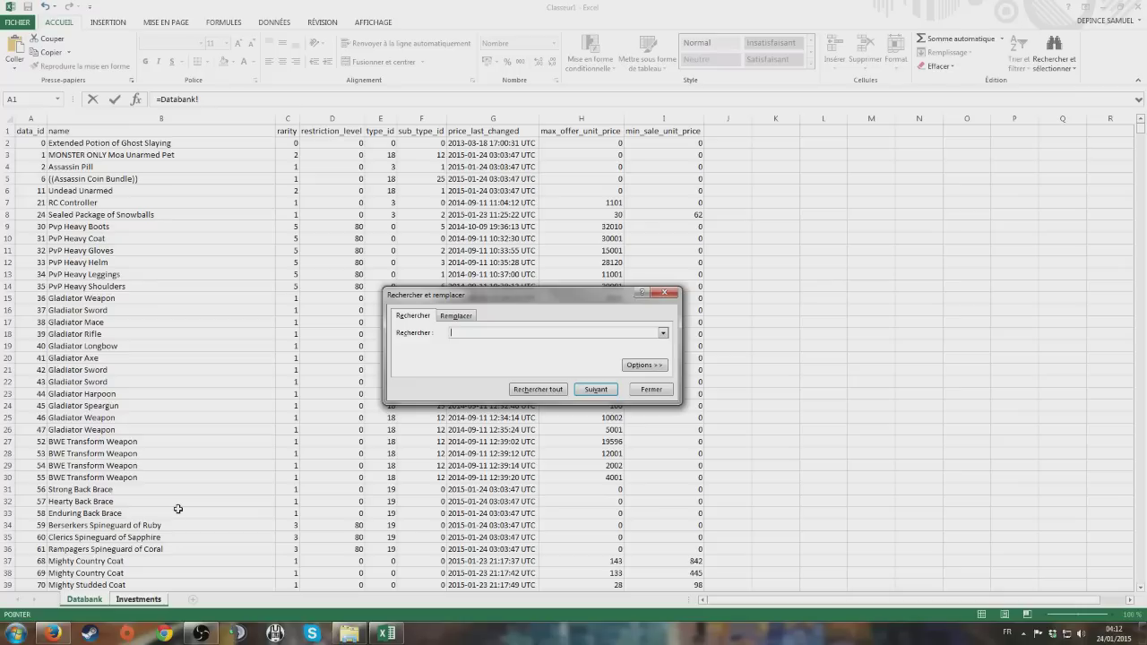
{"action": "type", "text": "zodiac staf"}
{"action": "key", "text": "Return"}
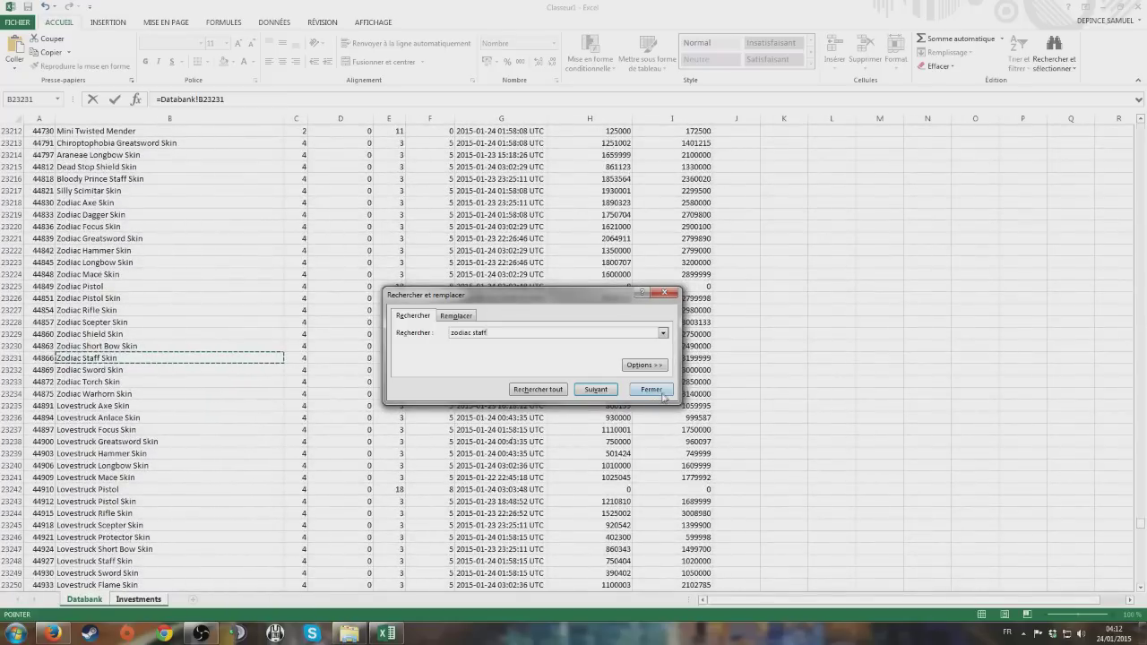
{"action": "left_click", "coordinate": [662, 392]}
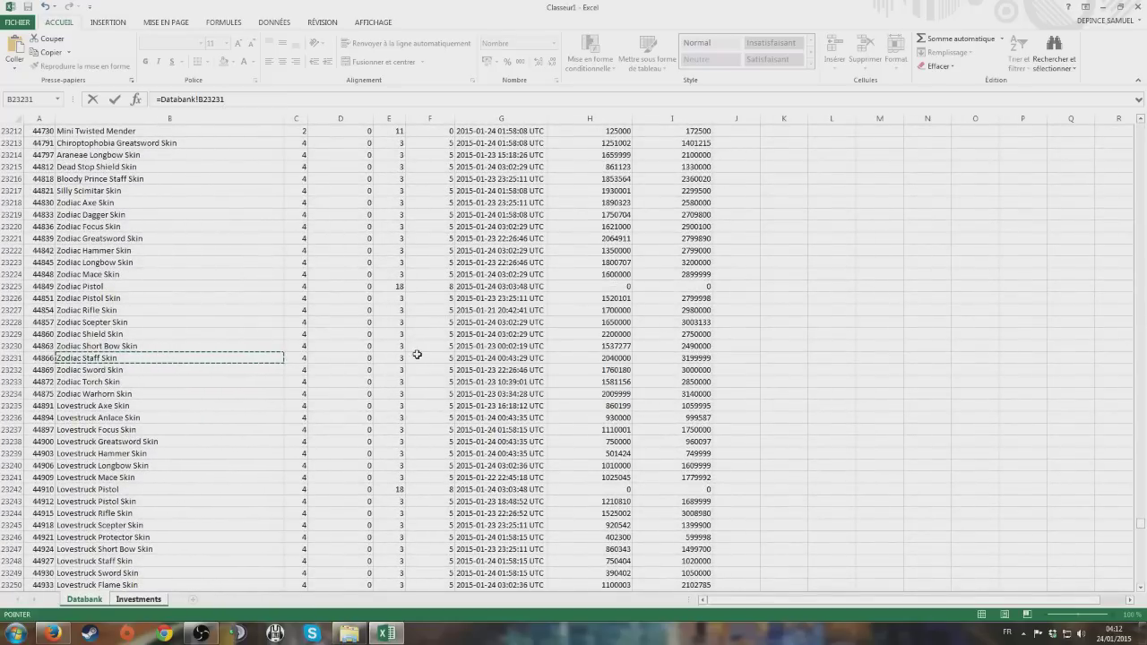
- Complete the Current offer formula in D2 as =Databank!I23231/10000, using the Zodiac Staff Skin's minimum sale price
{"action": "left_click", "coordinate": [700, 358]}
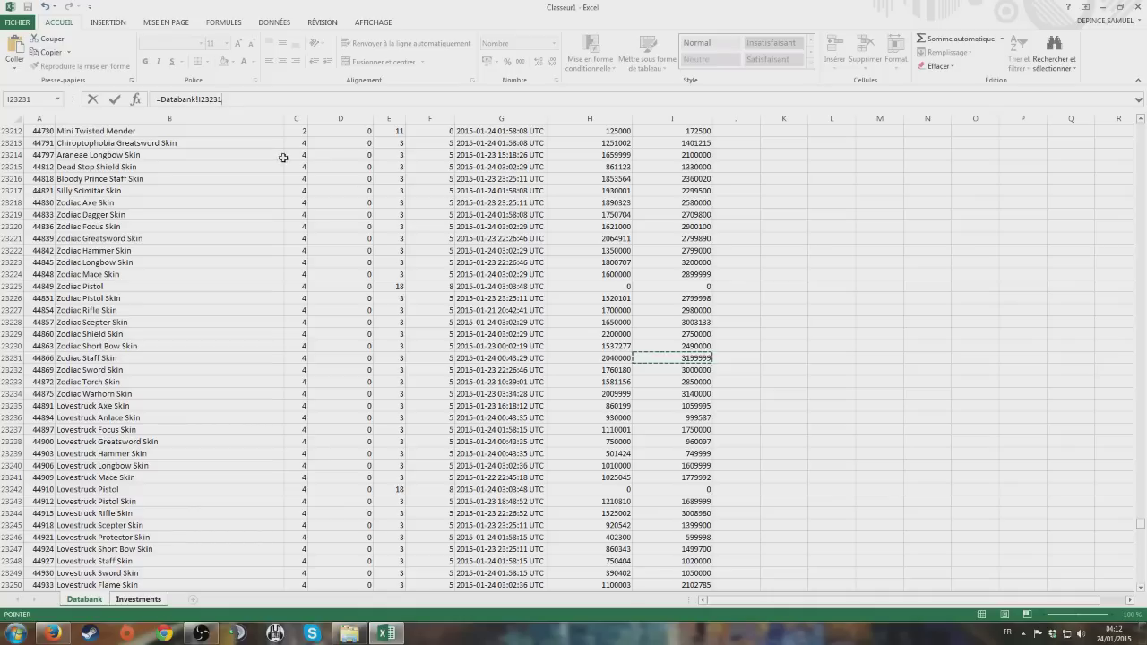
{"action": "left_click_drag", "start_coordinate": [224, 99], "coordinate": [87, 86]}
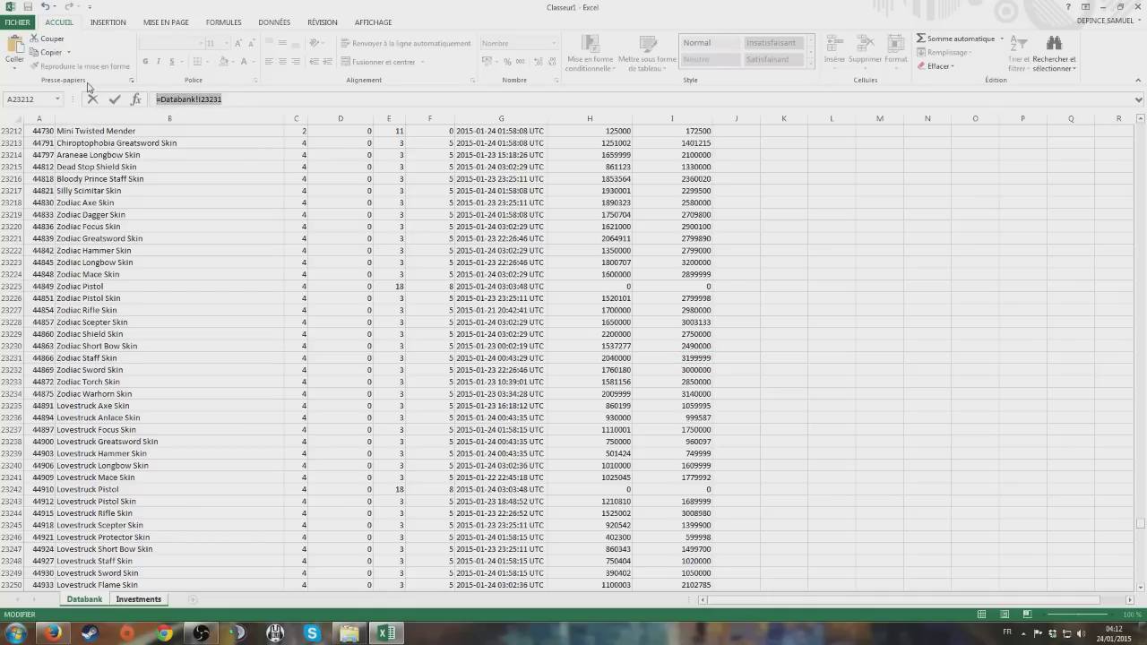
{"action": "left_click", "coordinate": [139, 599]}
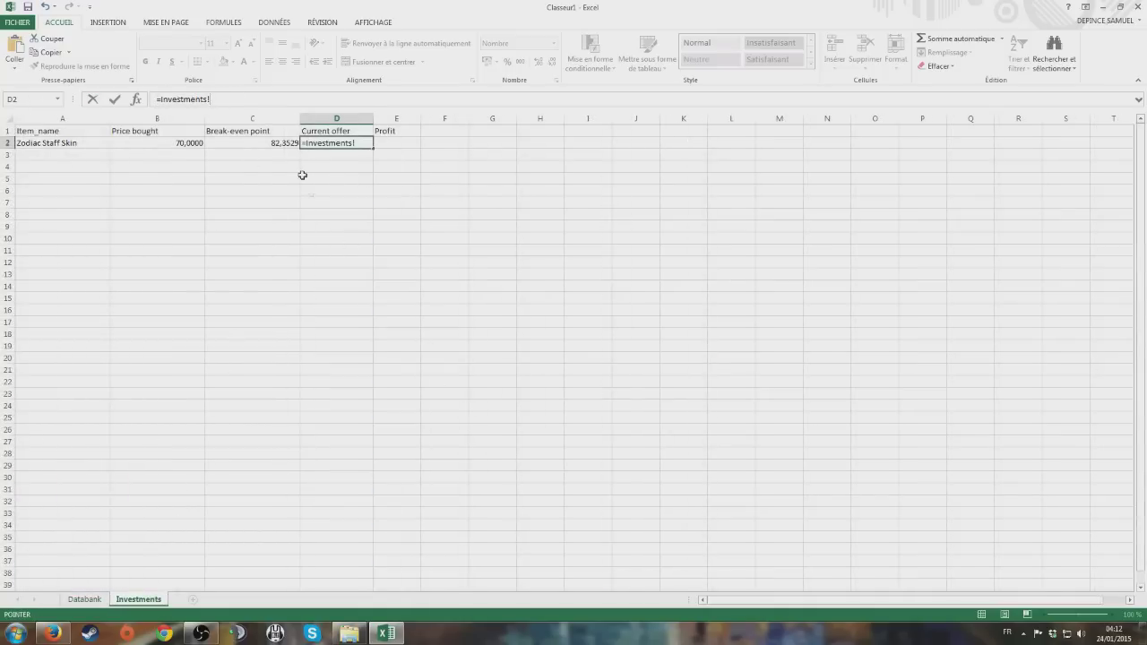
{"action": "left_click_drag", "start_coordinate": [249, 99], "coordinate": [114, 101]}
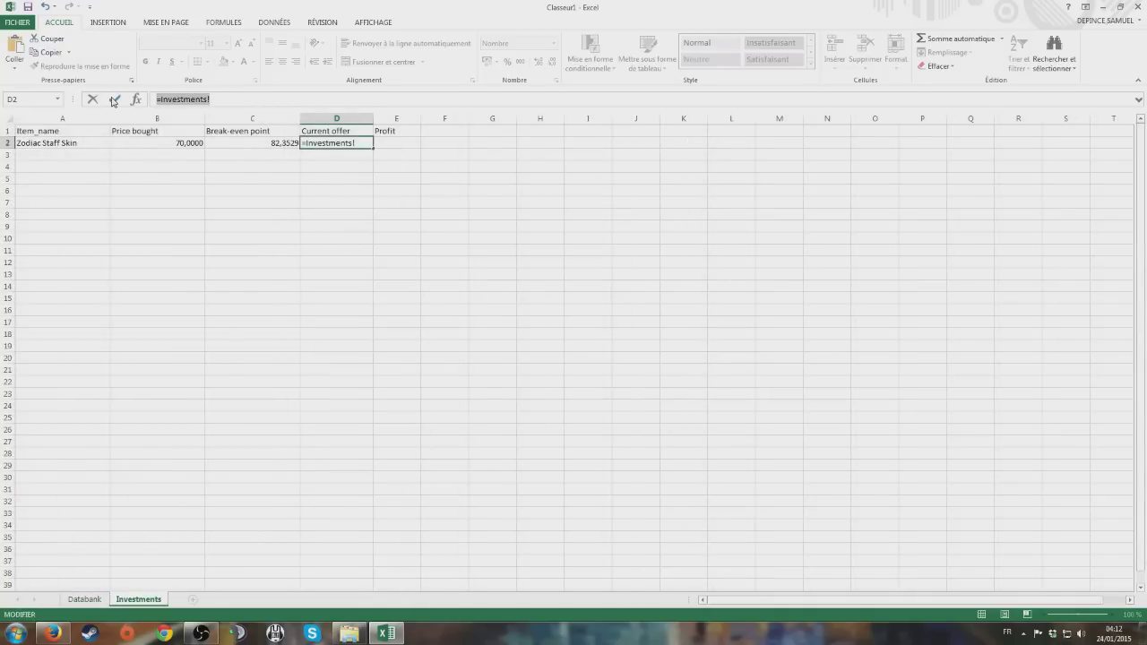
{"action": "type", "text": "=Databank!I23231"}
{"action": "type", "text": "/10000"}
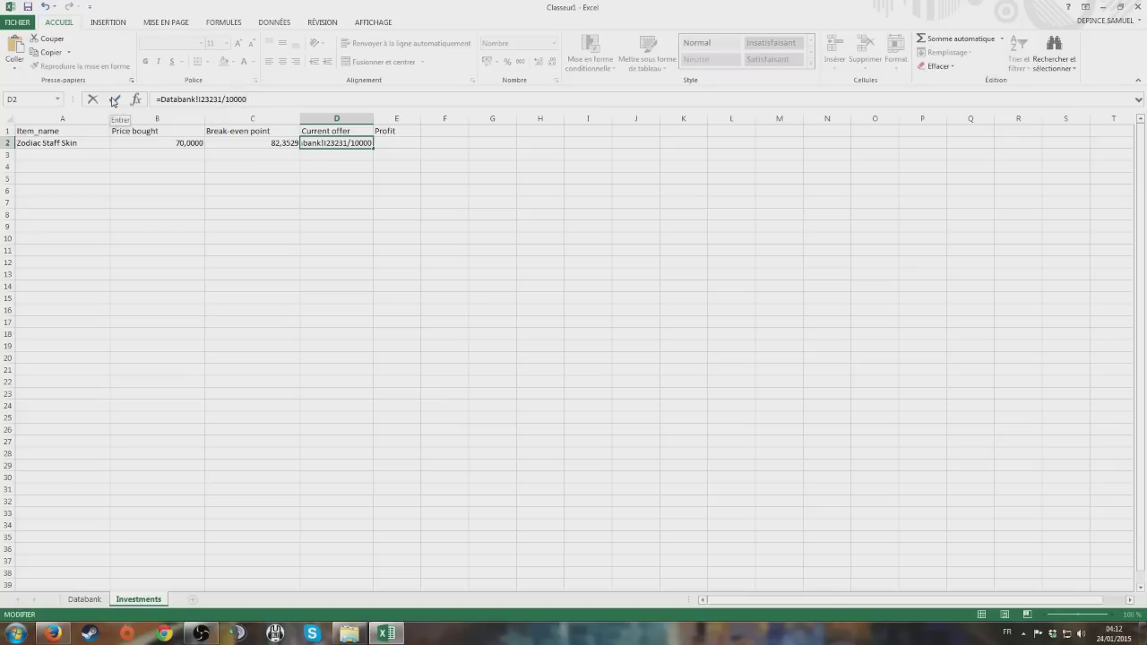
{"action": "key", "text": "Return"}
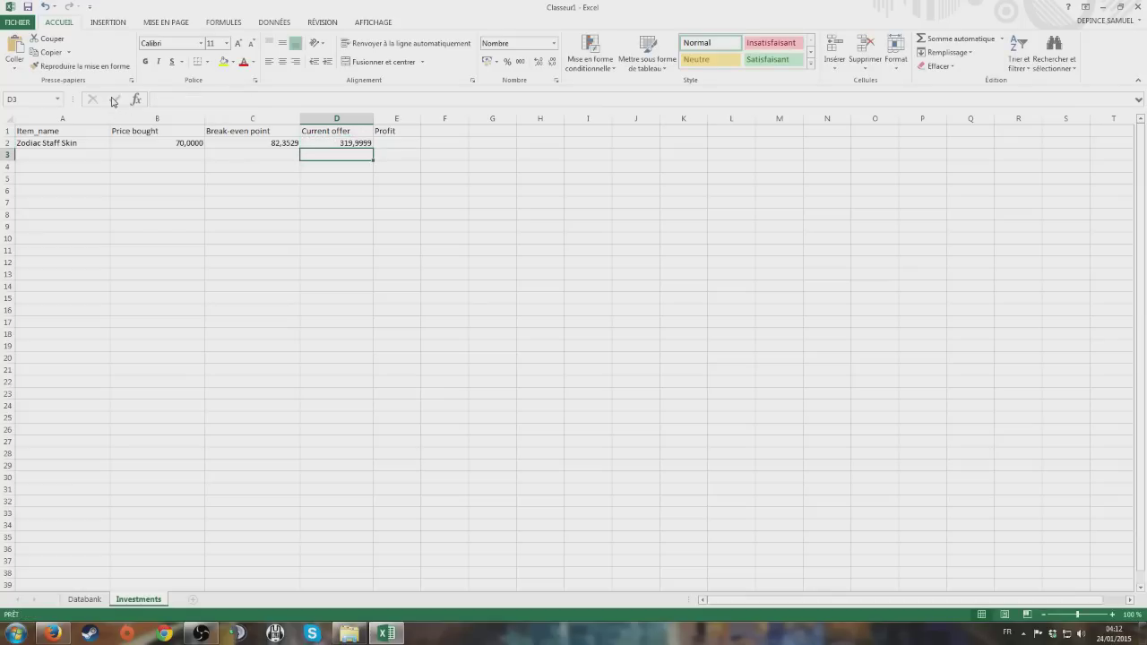
- Calculate the Zodiac Staff Skin's profit in E2 with =D2*0,85-B2
{"action": "left_click", "coordinate": [335, 140]}
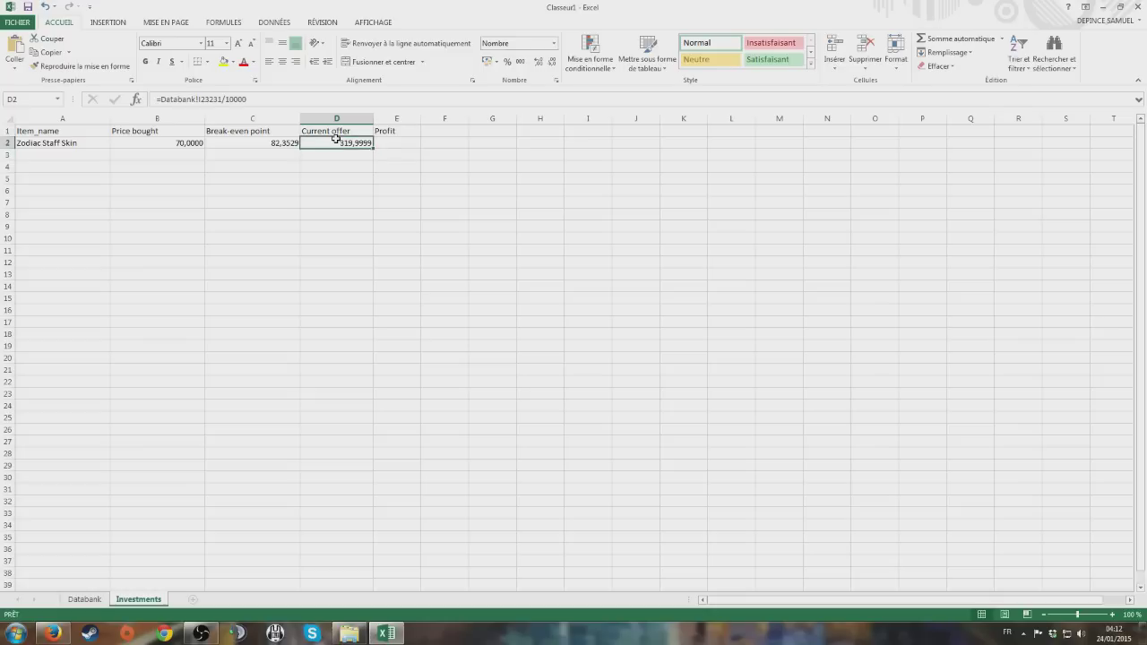
{"action": "left_click", "coordinate": [395, 140]}
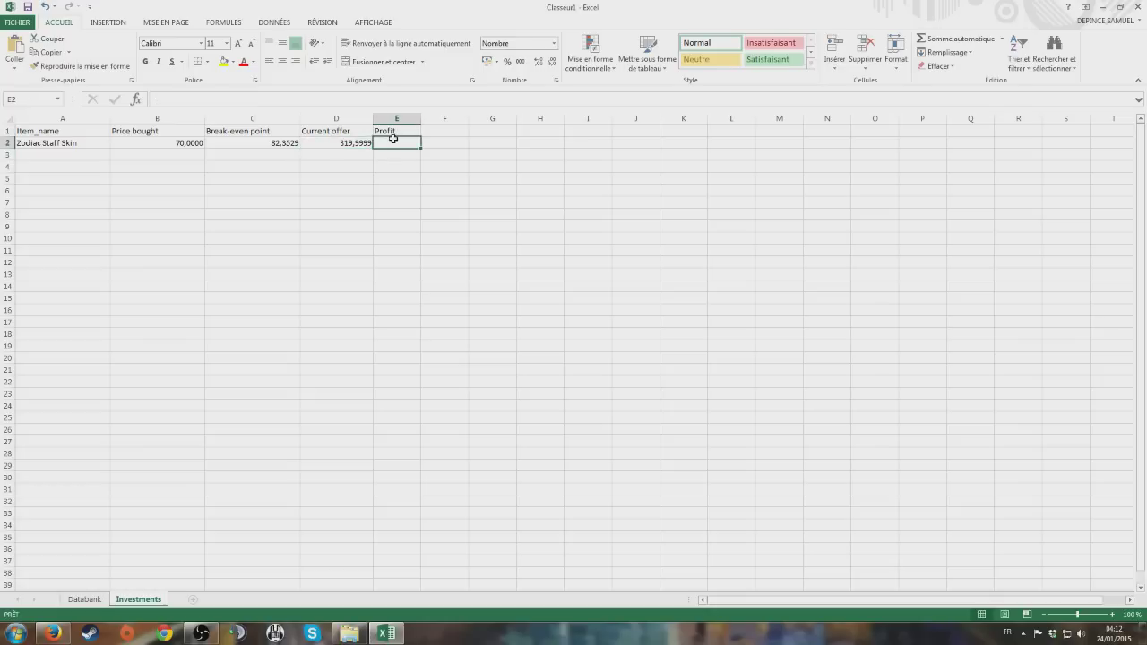
{"action": "left_click", "coordinate": [189, 97]}
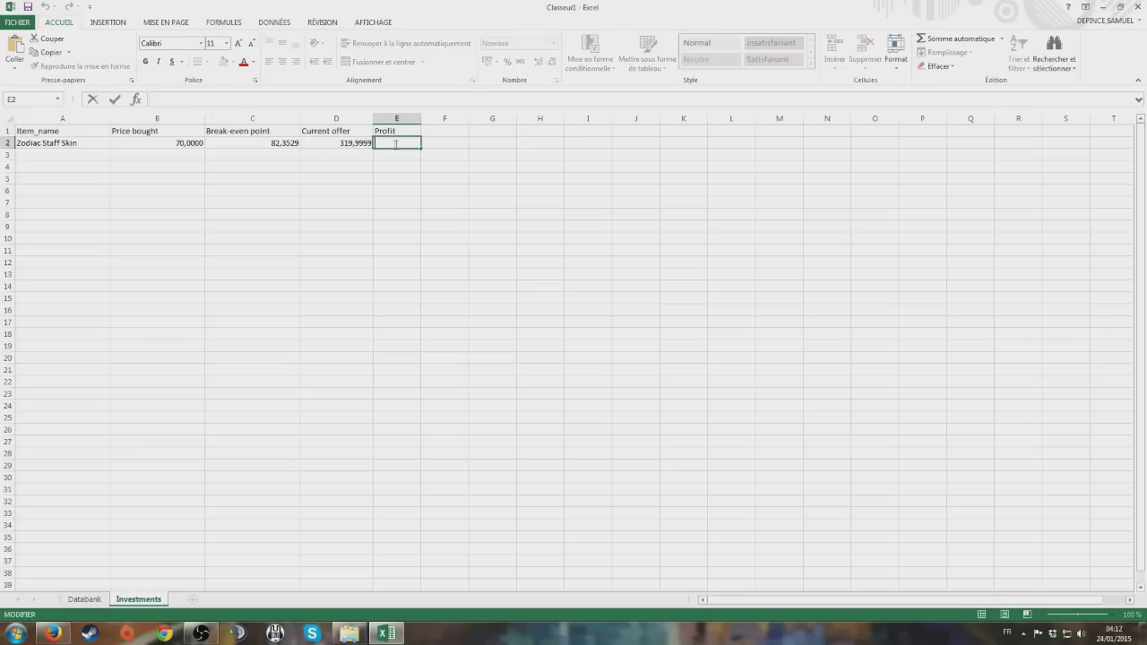
{"action": "type", "text": "="}
{"action": "left_click", "coordinate": [340, 143]}
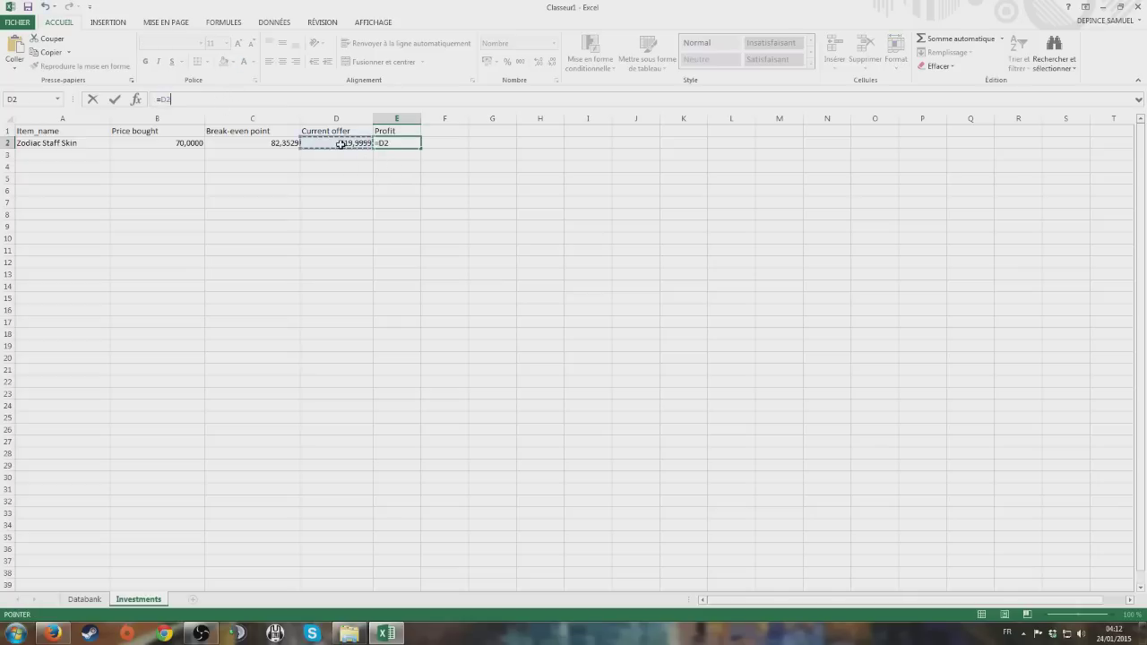
{"action": "type", "text": "*0,85-"}
{"action": "left_click", "coordinate": [162, 141]}
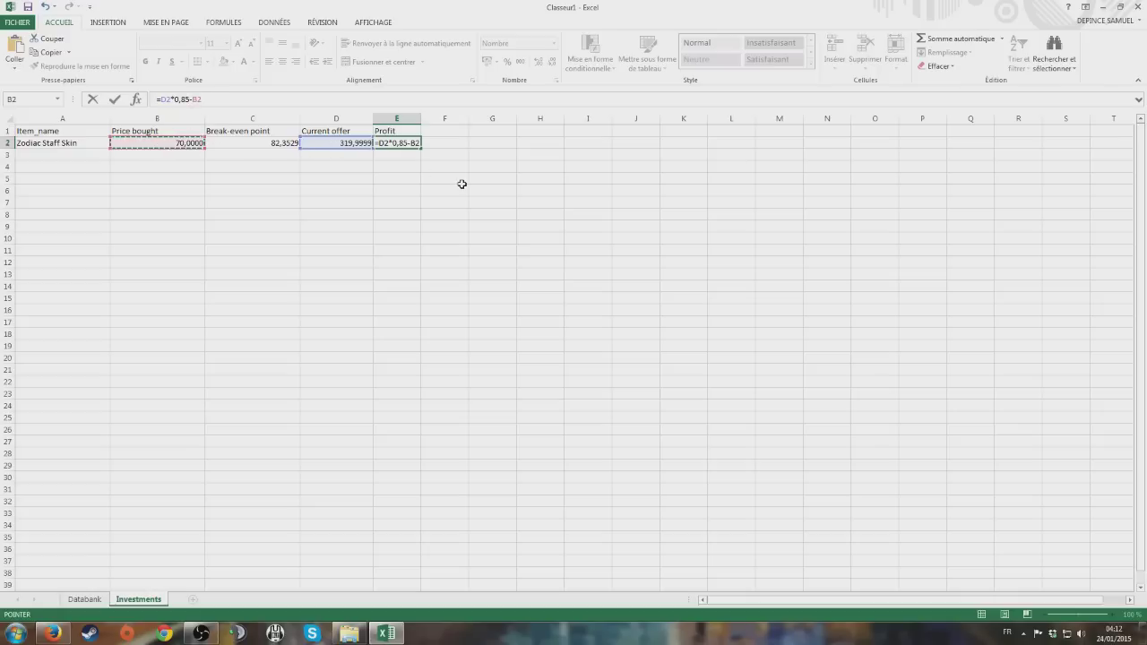
{"action": "key", "text": "Return"}
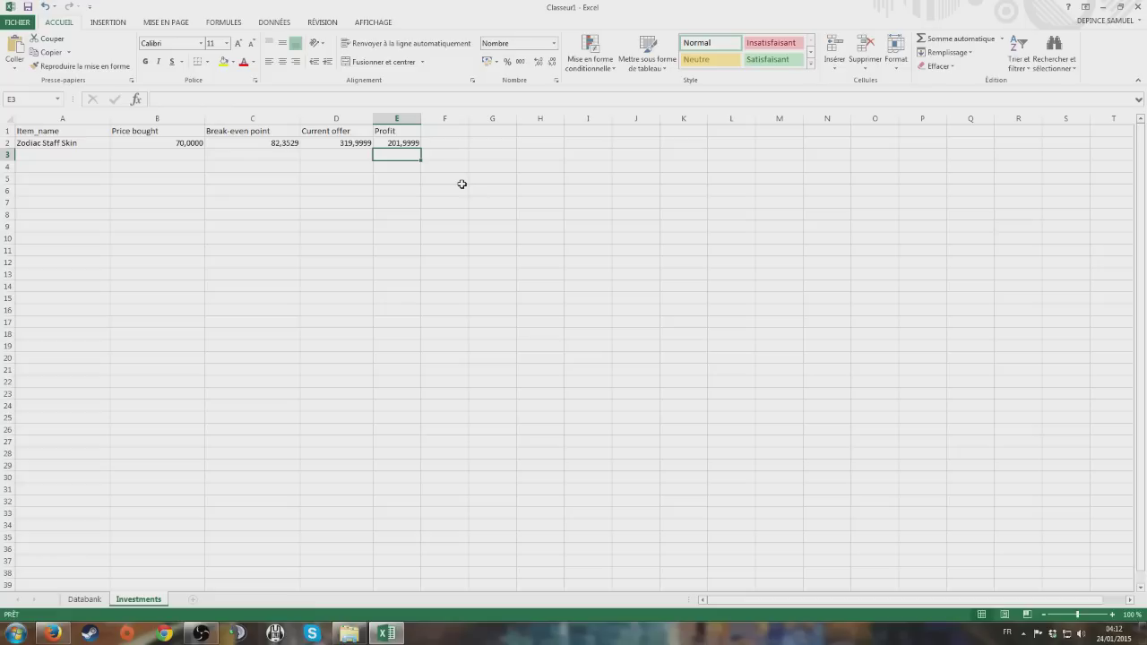
- Close the Classeur1 workbook without saving its changes
{"action": "left_click", "coordinate": [90, 598]}
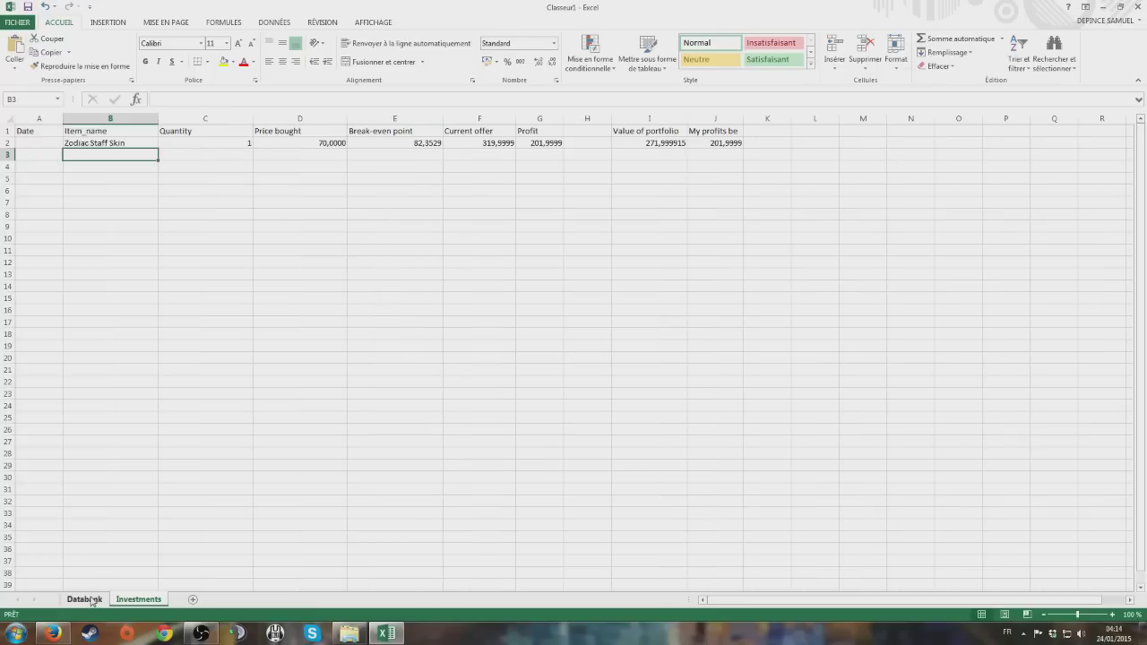
{"action": "left_click", "coordinate": [1142, 7]}
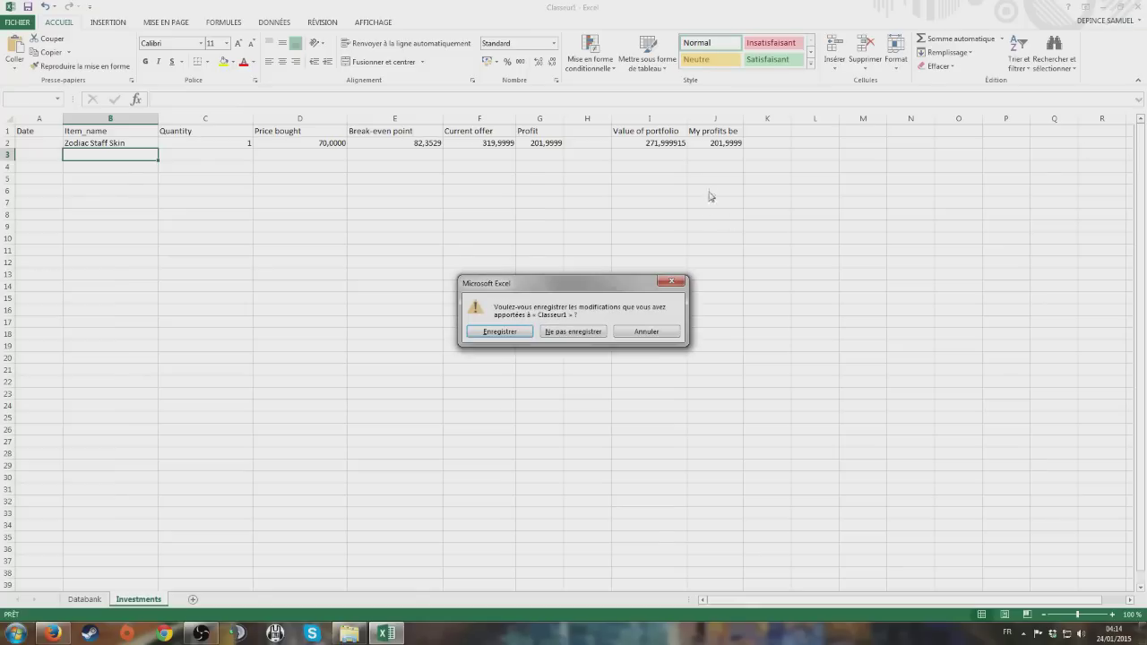
{"action": "left_click", "coordinate": [573, 332]}
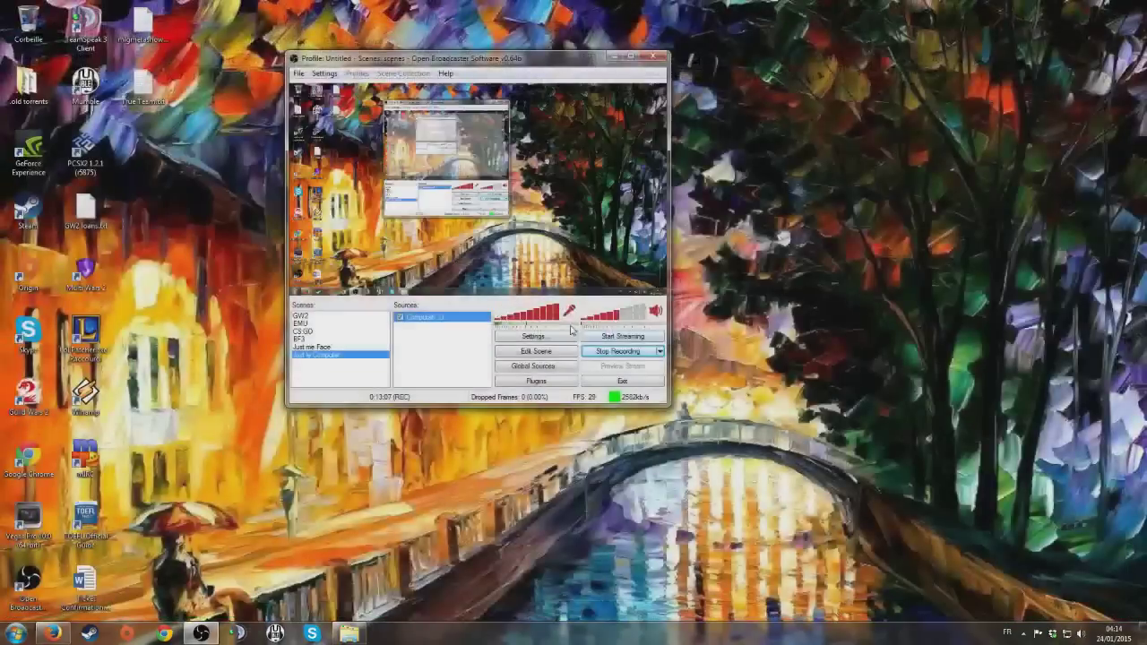
- Launch Excel 2013, accept choosing its default file types without being asked again, and create a blank workbook
{"action": "left_click", "coordinate": [16, 634]}
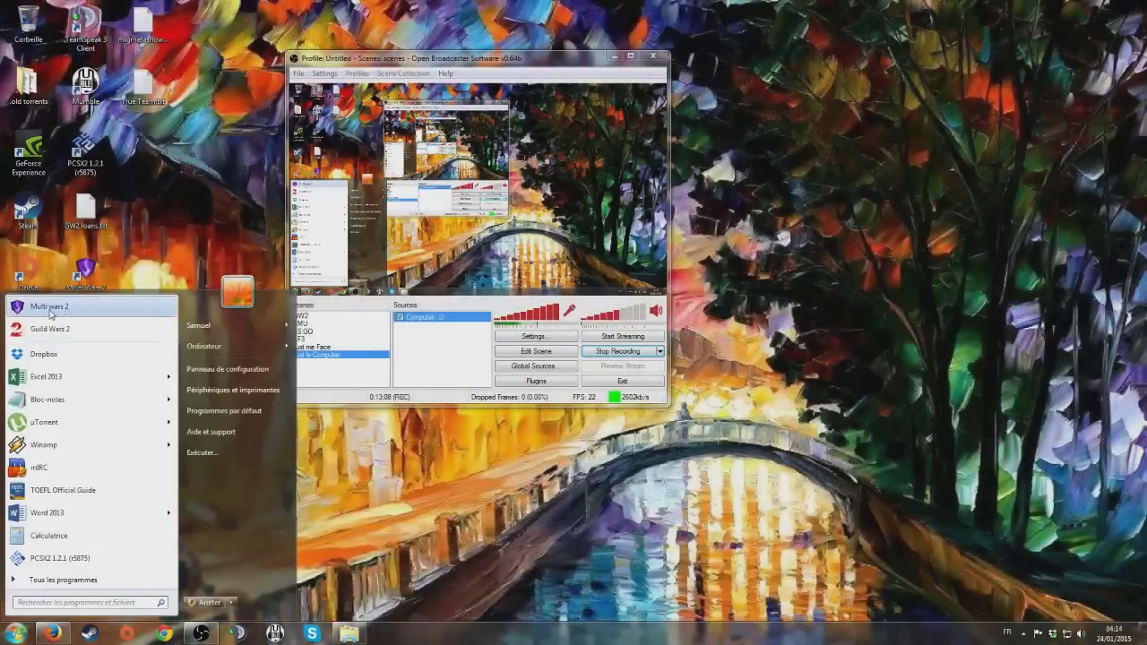
{"action": "left_click", "coordinate": [46, 378]}
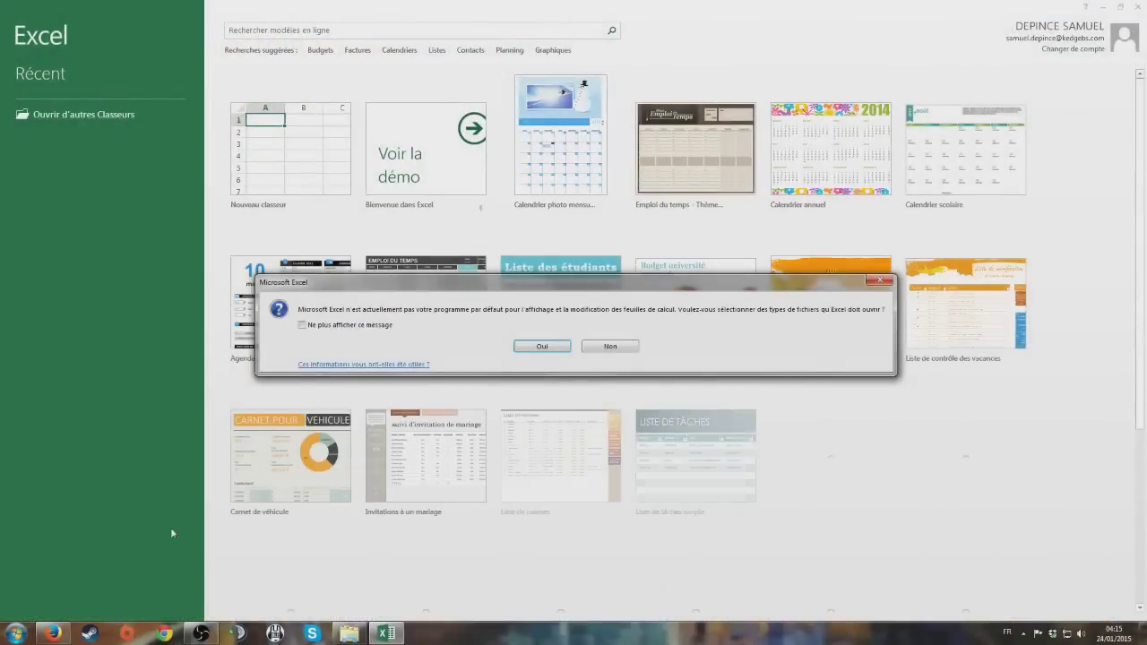
{"action": "left_click", "coordinate": [335, 326]}
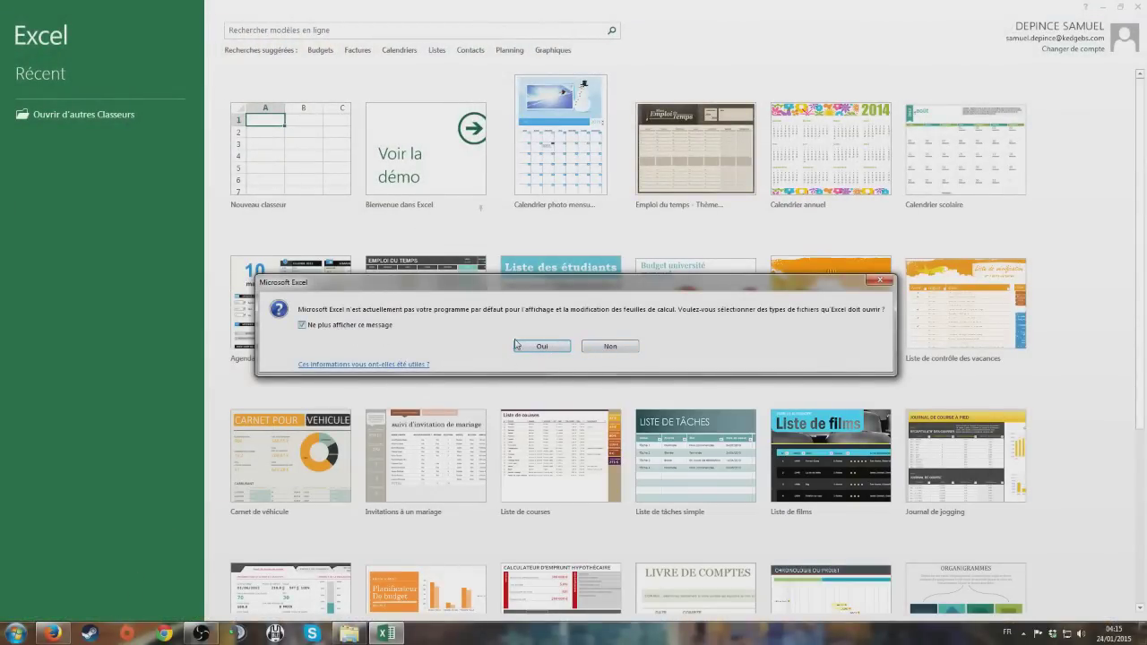
{"action": "left_click", "coordinate": [541, 346]}
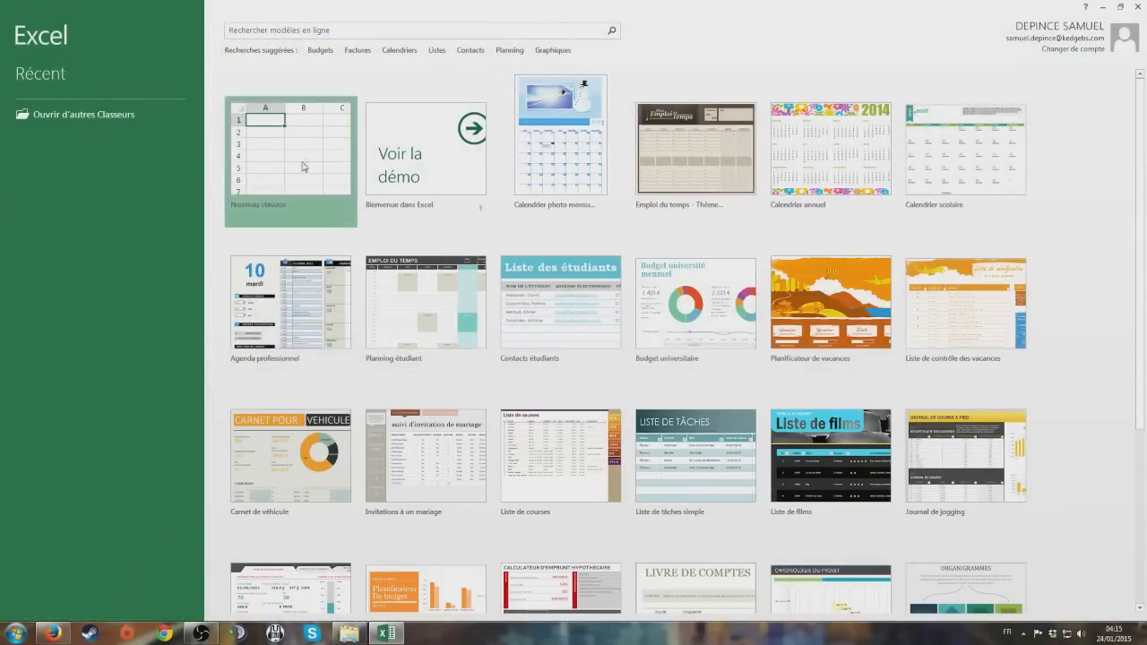
{"action": "left_click", "coordinate": [289, 159]}
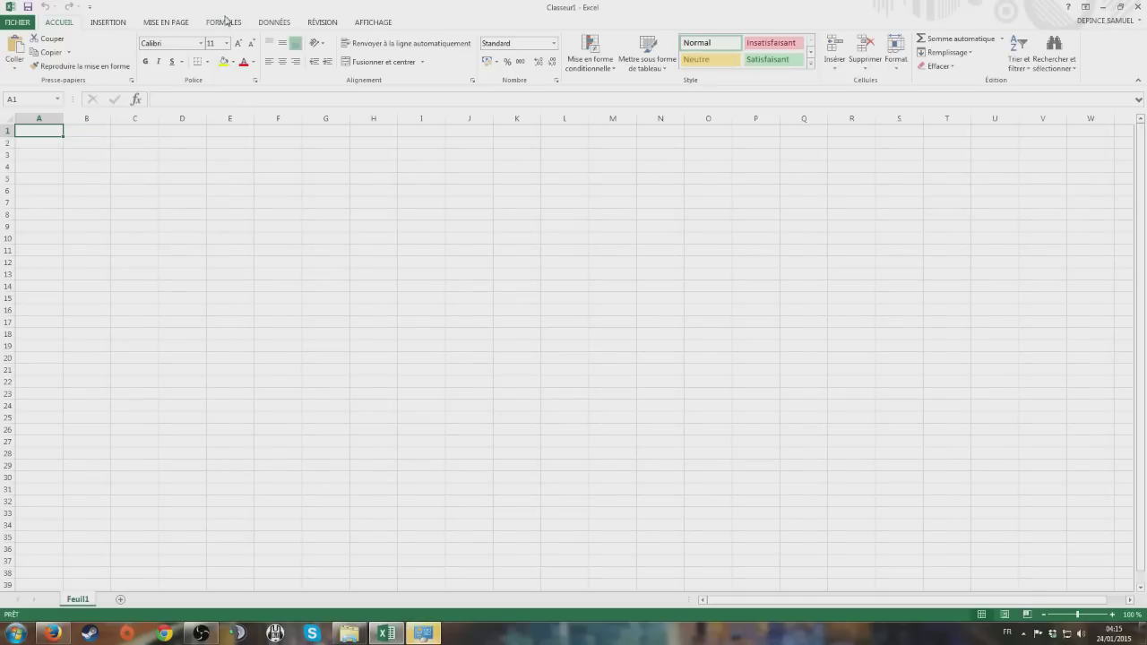
{"action": "left_click", "coordinate": [275, 22]}
{"action": "left_click", "coordinate": [64, 56]}
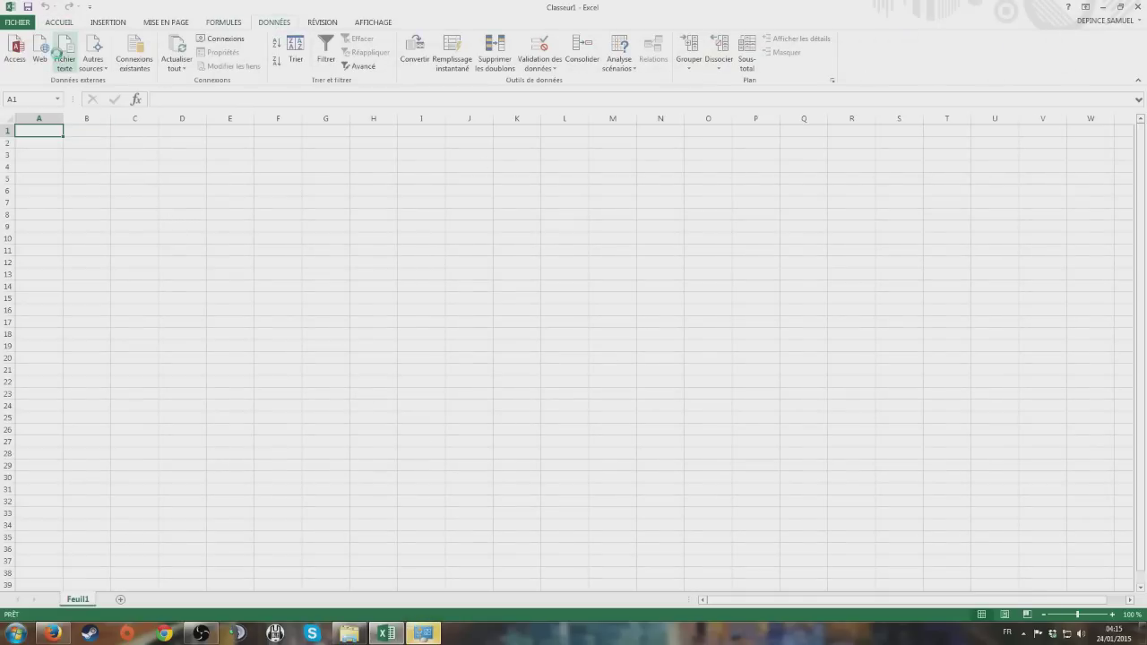
{"action": "type", "text": "http://www.gw2spidy.com/api/v0.9/csv/all-items/all"}
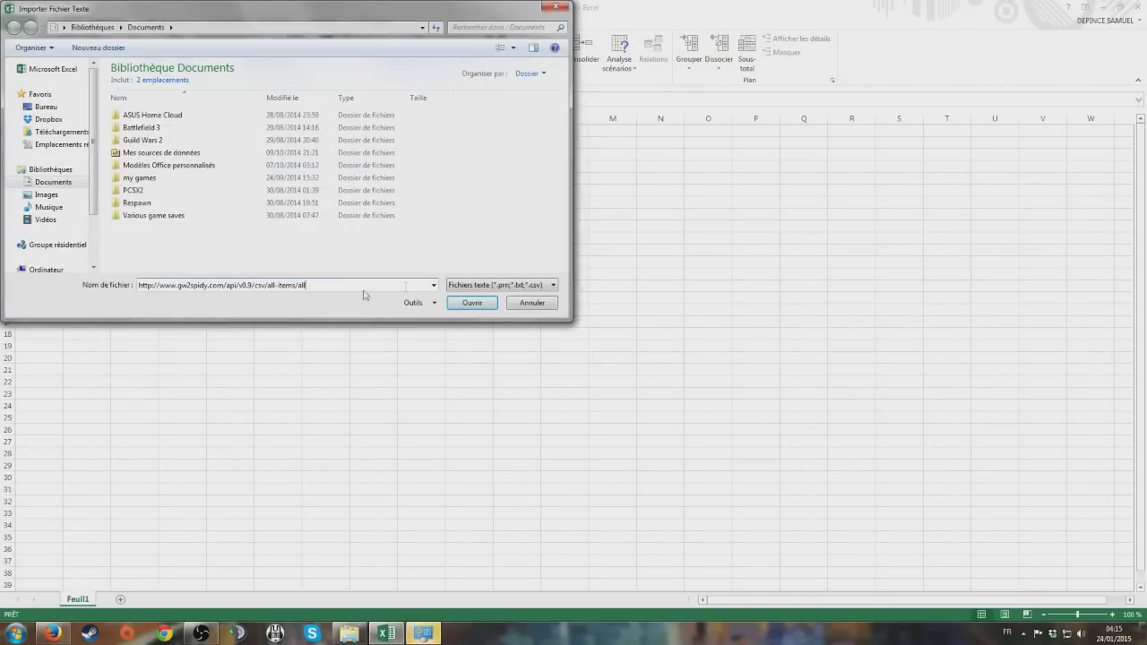
{"action": "left_click", "coordinate": [469, 303]}
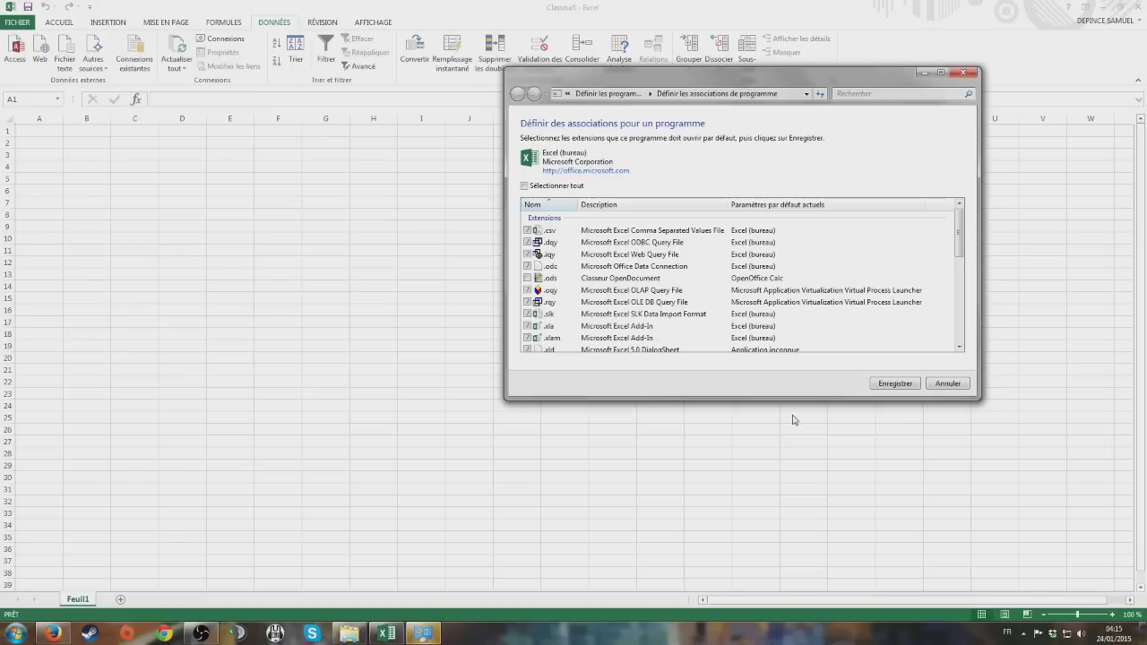
{"action": "left_click", "coordinate": [947, 383]}
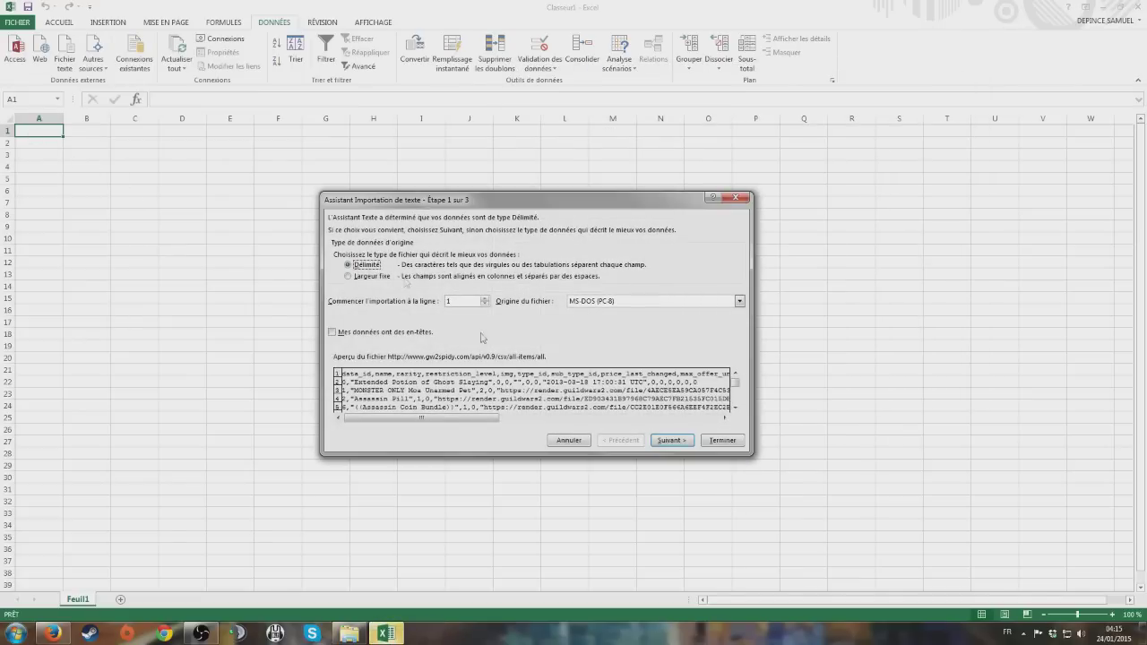
- Keep the import data type as Délimité and add the comma (Virgule) as a separator
{"action": "left_click", "coordinate": [681, 442]}
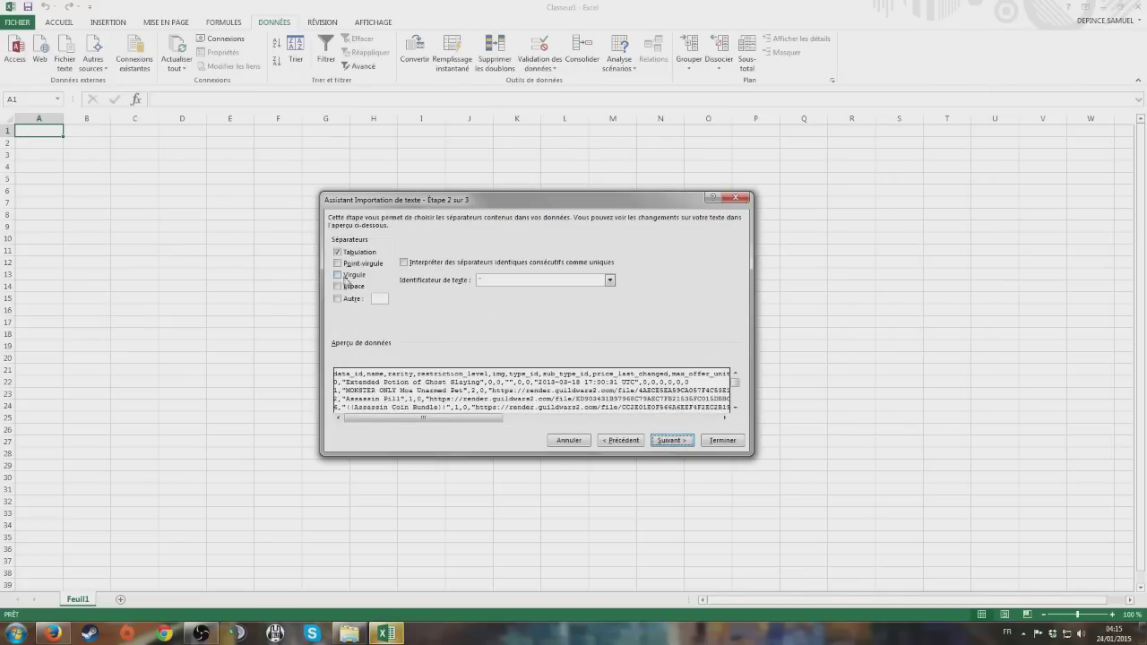
{"action": "left_click", "coordinate": [346, 276]}
{"action": "left_click", "coordinate": [670, 441]}
- Exclude the data_id and img columns from the text import
{"action": "left_click", "coordinate": [338, 280]}
{"action": "left_click", "coordinate": [530, 388]}
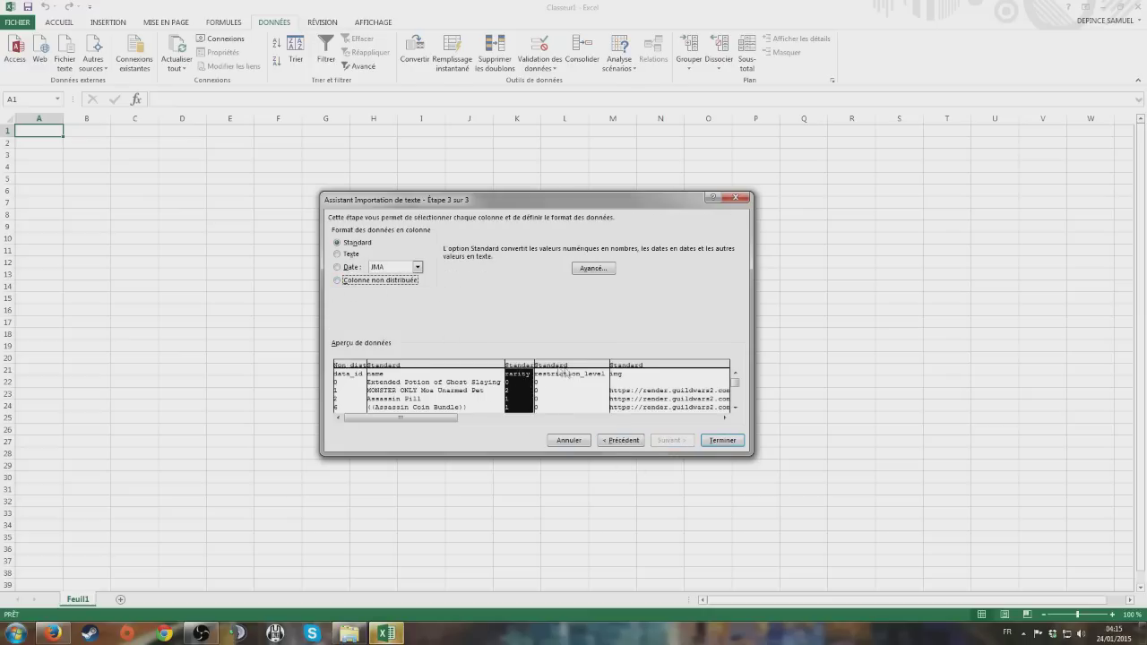
{"action": "left_click", "coordinate": [661, 395]}
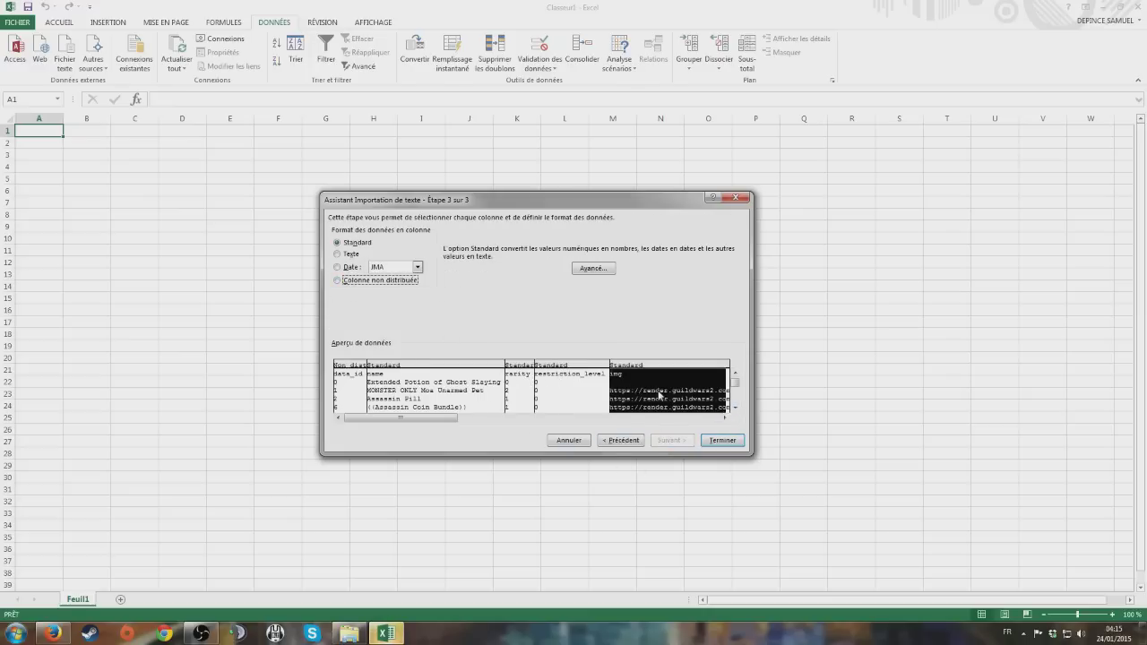
{"action": "left_click", "coordinate": [368, 281]}
- Review the remaining import columns, keep them as Standard, and load the data into the existing sheet at cell A1
{"action": "left_click", "coordinate": [726, 417]}
{"action": "left_click", "coordinate": [726, 418]}
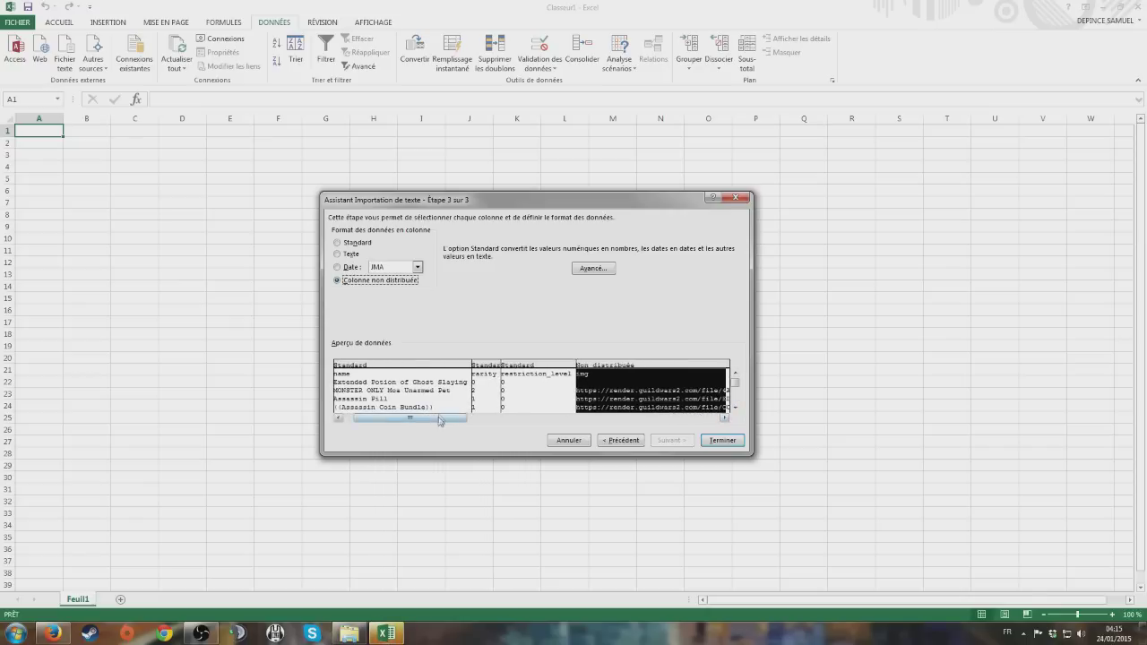
{"action": "left_click_drag", "start_coordinate": [434, 418], "coordinate": [567, 425]}
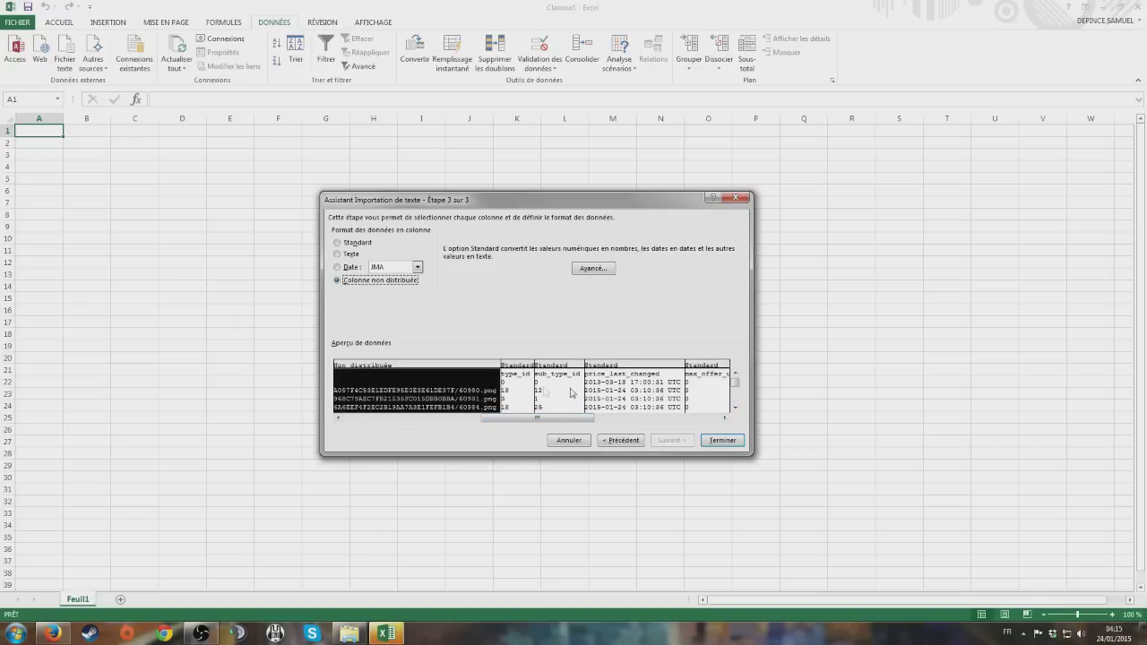
{"action": "mouse_move", "coordinate": [561, 420]}
{"action": "left_mouse_down"}
{"action": "mouse_move", "coordinate": [667, 424]}
{"action": "mouse_move", "coordinate": [449, 422]}
{"action": "mouse_move", "coordinate": [566, 423]}
{"action": "left_mouse_up"}
{"action": "left_click_drag", "start_coordinate": [559, 422], "coordinate": [712, 402]}
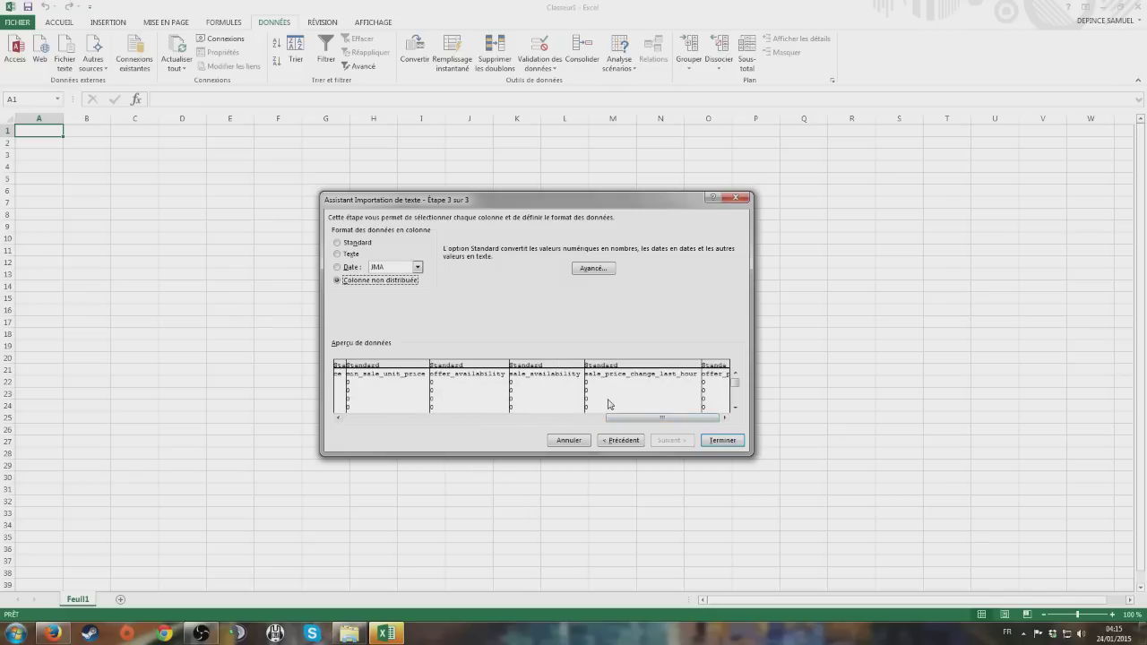
{"action": "left_click", "coordinate": [471, 394]}
{"action": "left_click", "coordinate": [722, 440]}
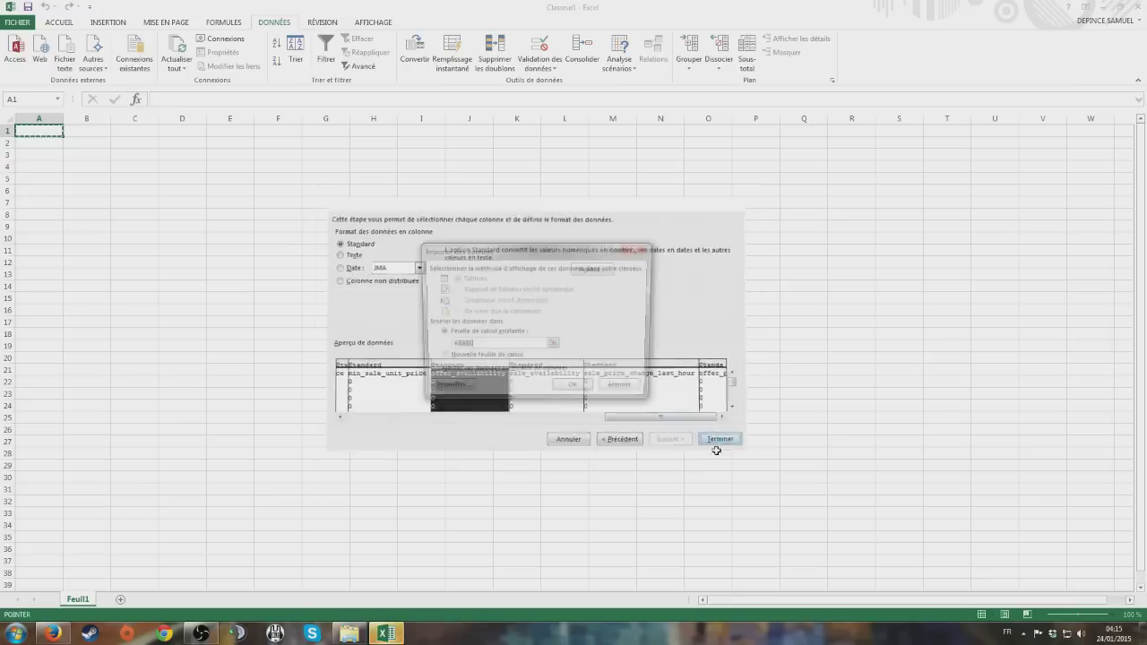
{"action": "left_click", "coordinate": [574, 389]}
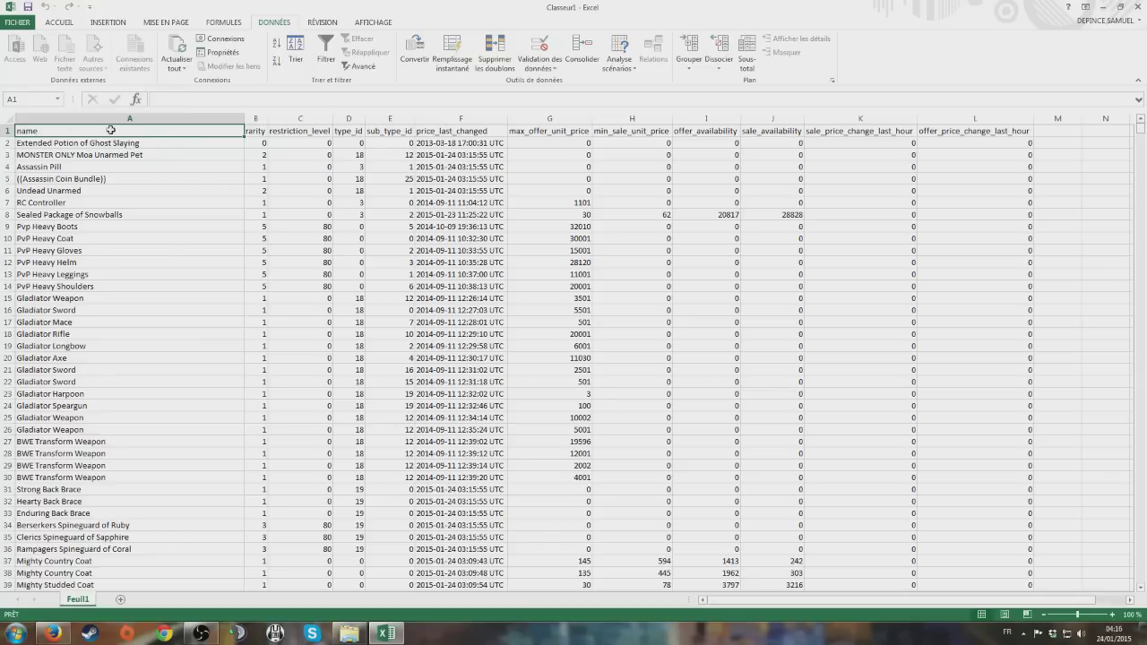
- Rename the sheet holding the imported prices as Databank
{"action": "right_click", "coordinate": [83, 606]}
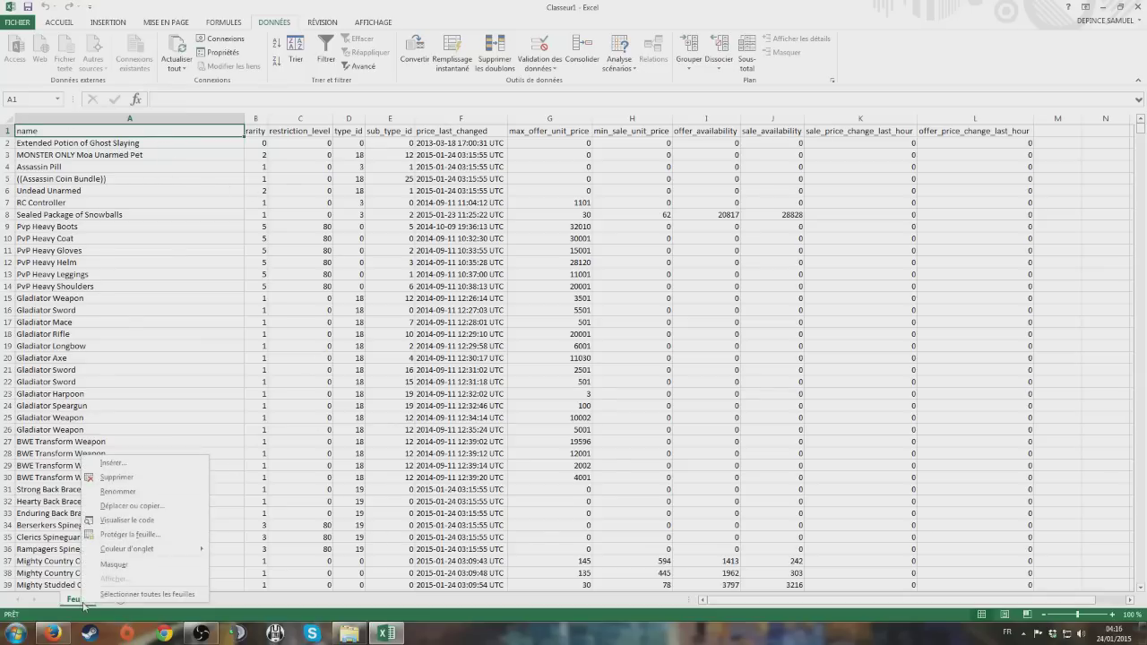
{"action": "left_click", "coordinate": [113, 492]}
{"action": "type", "text": "dtaab"}
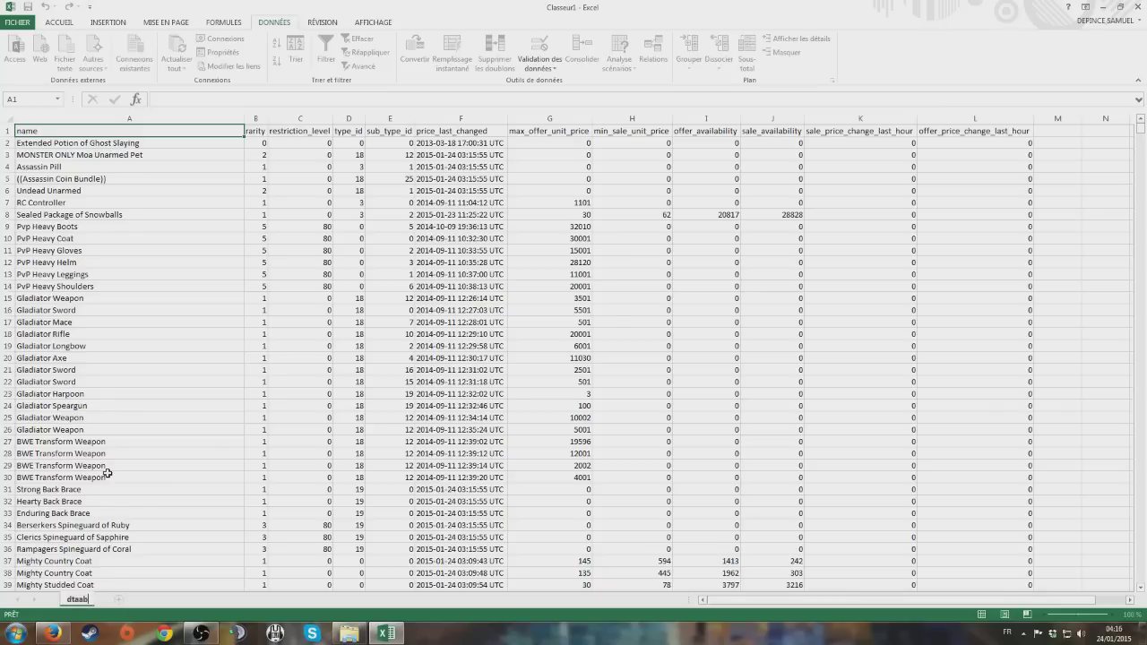
{"action": "key", "text": "BackSpace"}
{"action": "key", "text": "BackSpace"}
{"action": "key", "text": "BackSpace"}
{"action": "type", "text": "ataba"}
{"action": "key", "text": "Return"}
- Add a second sheet to the workbook and name it Investments
{"action": "left_click", "coordinate": [134, 600]}
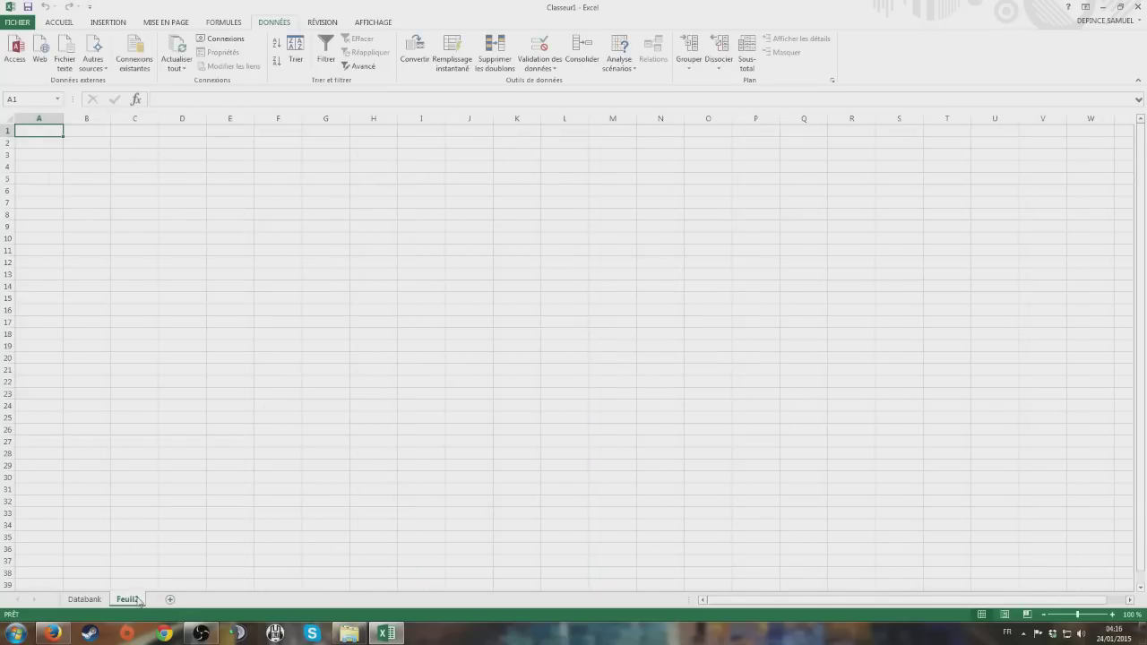
{"action": "right_click", "coordinate": [128, 604]}
{"action": "left_click", "coordinate": [185, 490]}
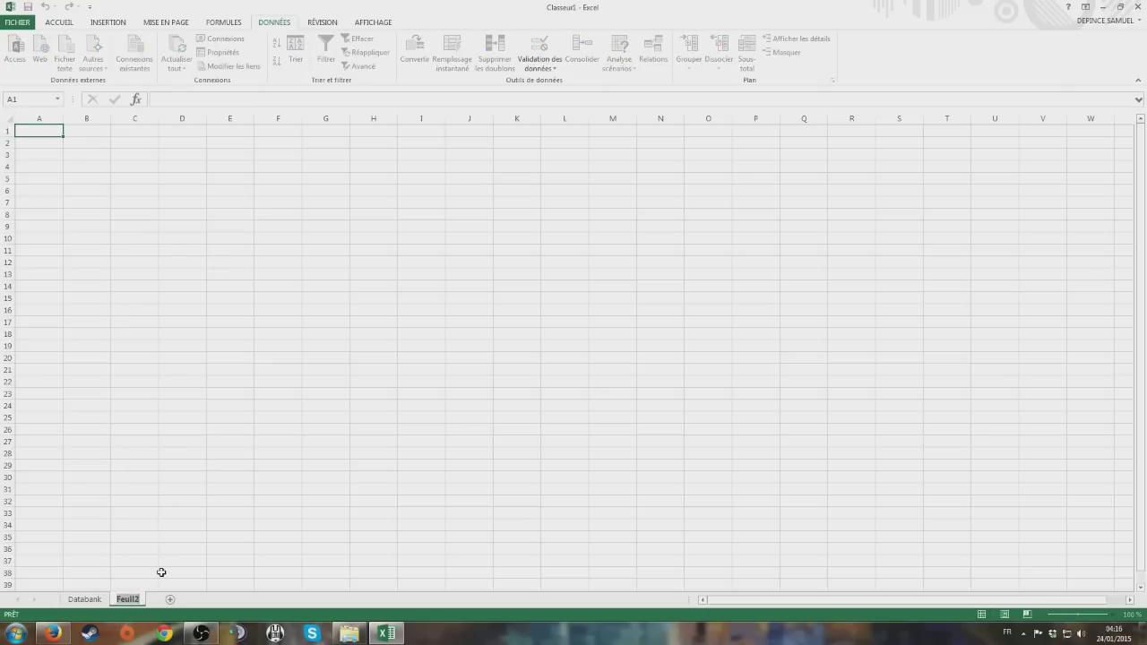
{"action": "type", "text": "investments"}
{"action": "key", "text": "Home"}
{"action": "key", "text": "Delete"}
{"action": "type", "text": "I"}
{"action": "key", "text": "Return"}
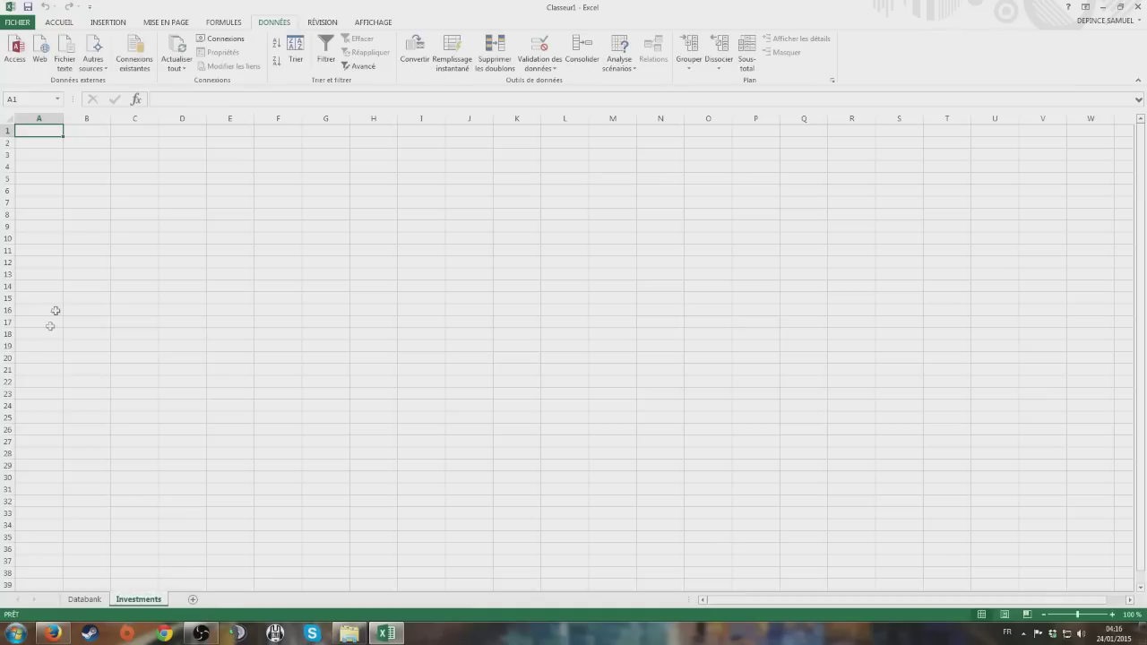
- Enter the headers Date in A1 and Item Name in B1 of the Investments sheet
{"action": "type", "text": "date"}
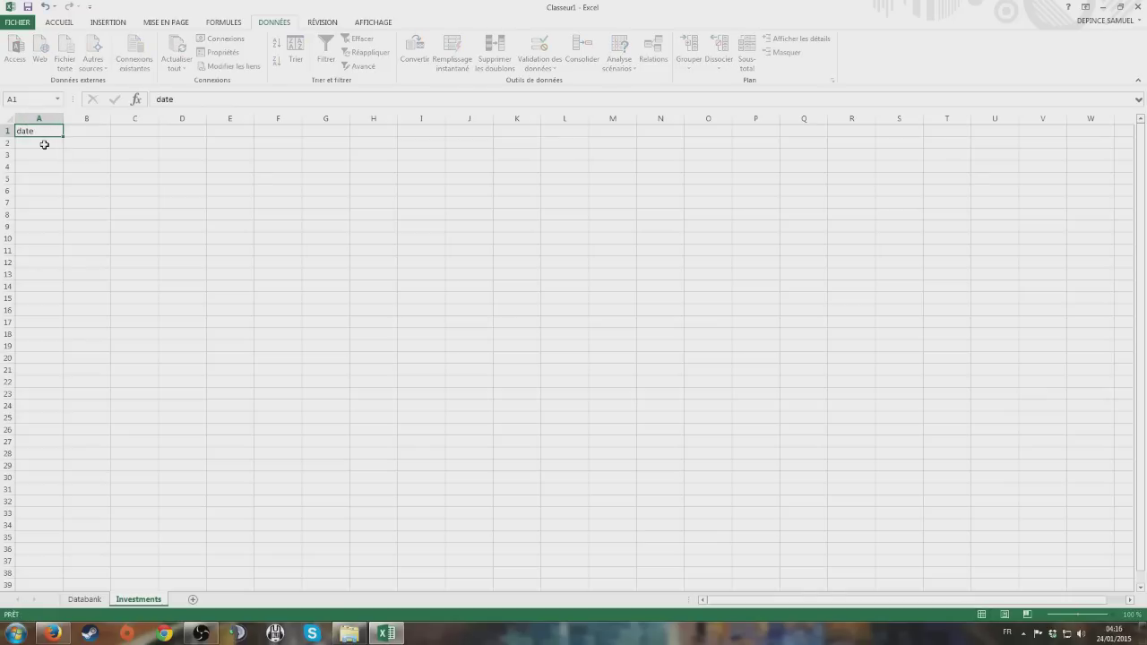
{"action": "key", "text": "Return"}
{"action": "left_click", "coordinate": [36, 130]}
{"action": "double_click", "coordinate": [36, 130]}
{"action": "key", "text": "BackSpace"}
{"action": "type", "text": "Date"}
{"action": "key", "text": "Return"}
{"action": "left_click", "coordinate": [93, 131]}
{"action": "type", "text": "I"}
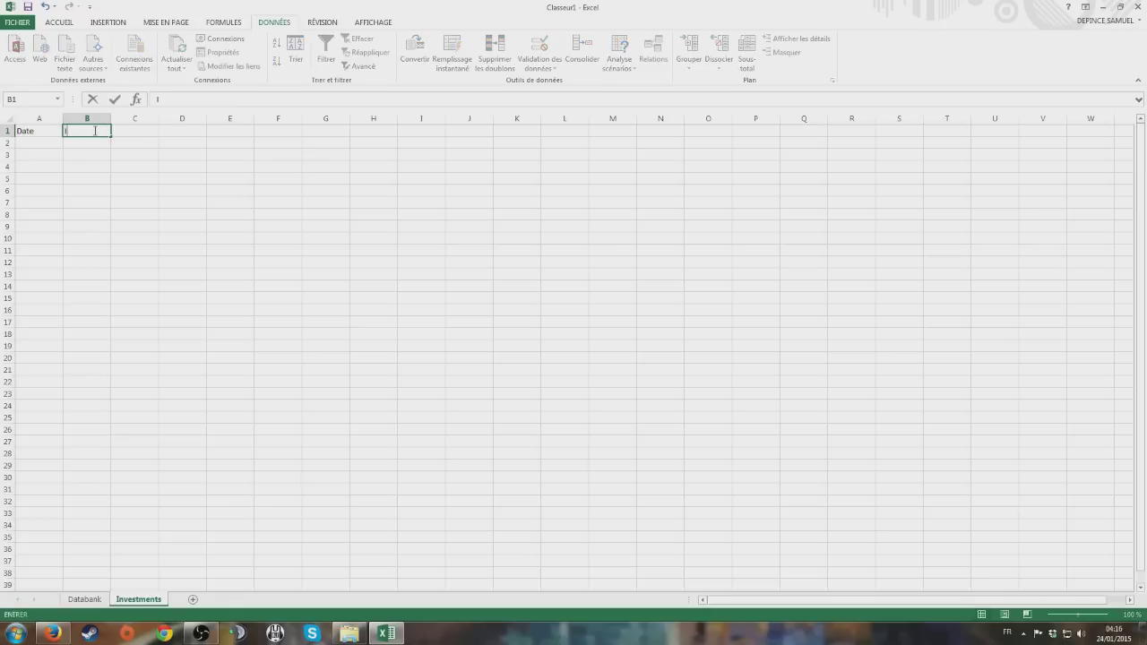
{"action": "type", "text": "tem Name"}
{"action": "key", "text": "Return"}
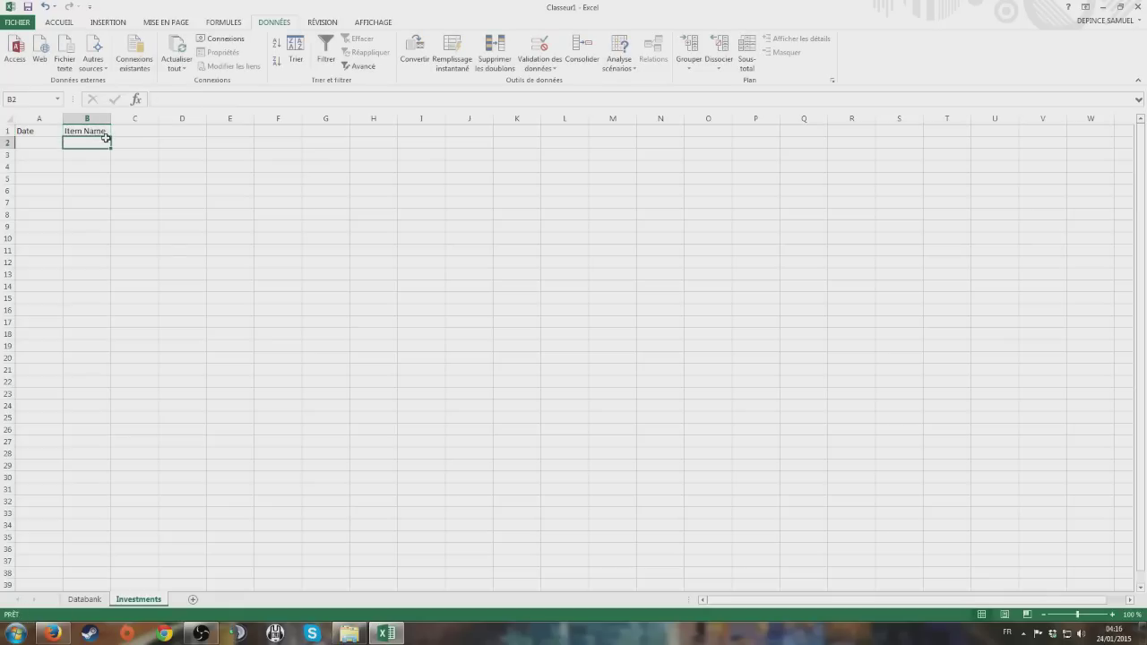
- Enter the headers Price bought in C1 and Break-even Point in D1
{"action": "left_click", "coordinate": [126, 133]}
{"action": "type", "text": "Pr"}
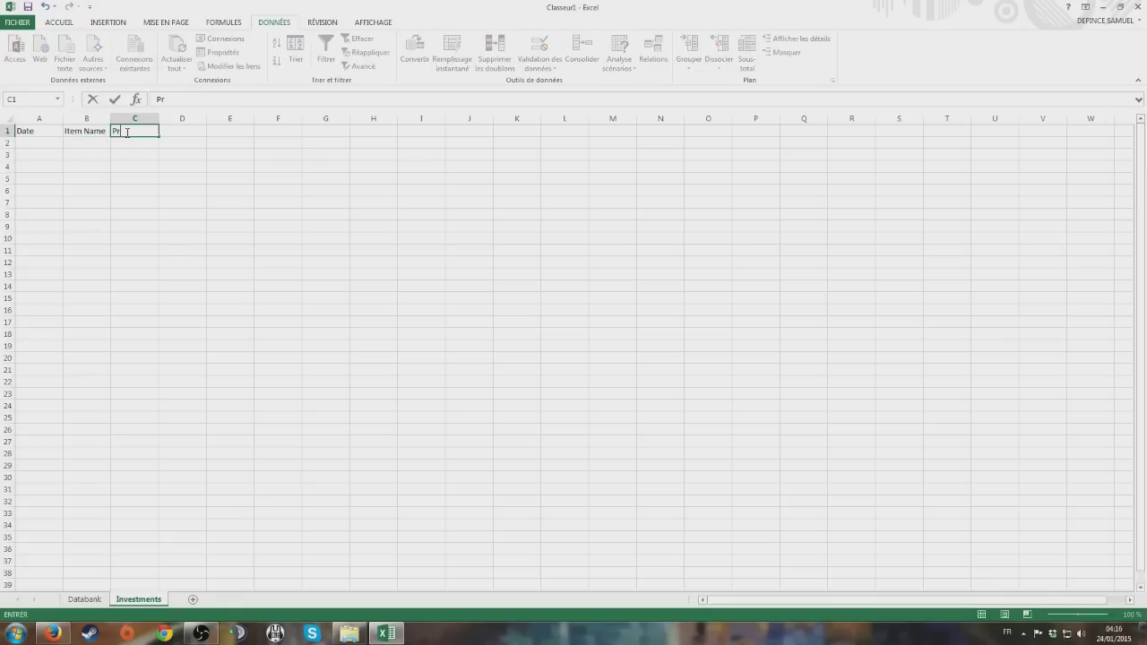
{"action": "type", "text": "ice bought"}
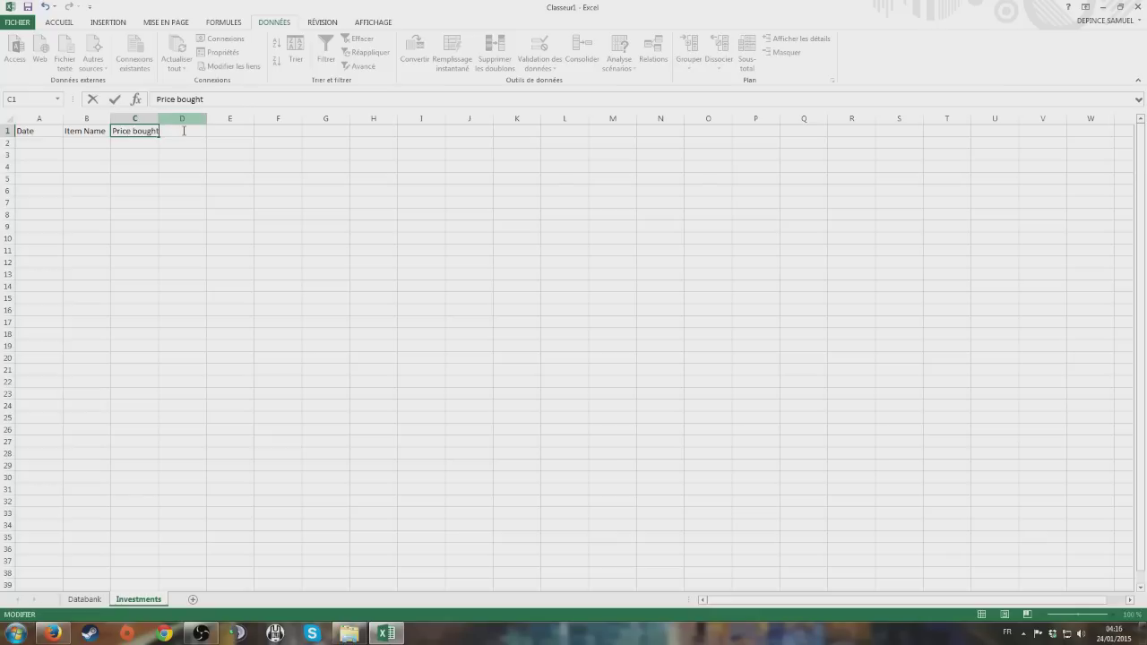
{"action": "left_click", "coordinate": [163, 155]}
{"action": "left_click", "coordinate": [185, 134]}
{"action": "type", "text": "Break-even Point"}
{"action": "key", "text": "Return"}
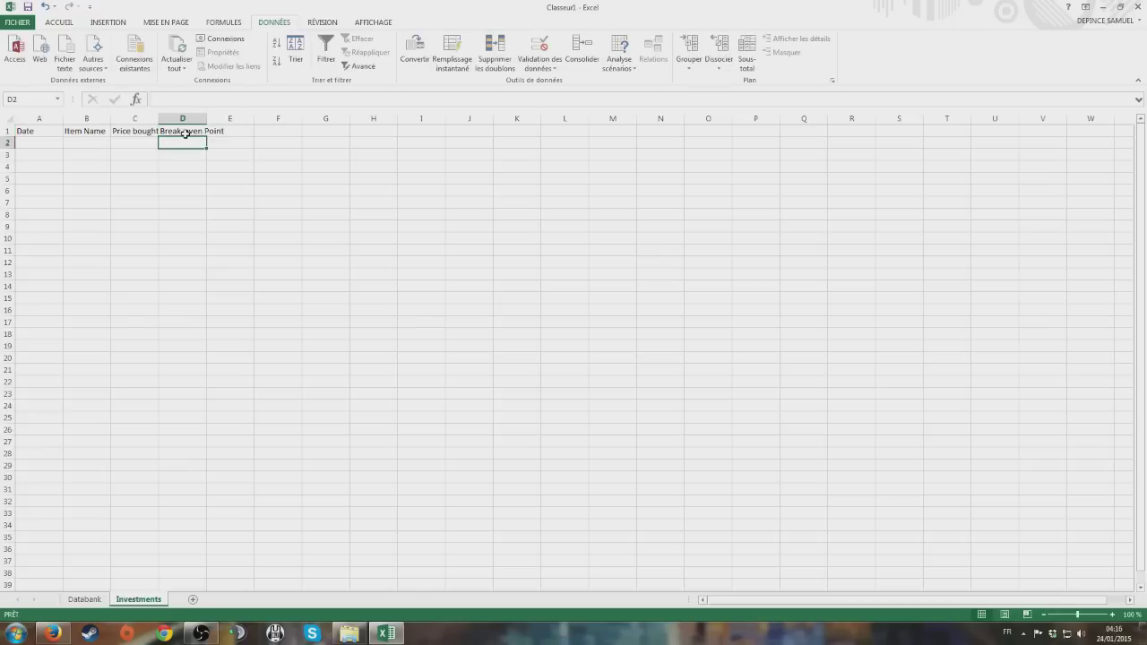
- Widen the Break-even Point, Item Name and Date columns to about twice their width
{"action": "left_click_drag", "start_coordinate": [206, 120], "coordinate": [255, 119]}
{"action": "left_click_drag", "start_coordinate": [112, 119], "coordinate": [160, 117]}
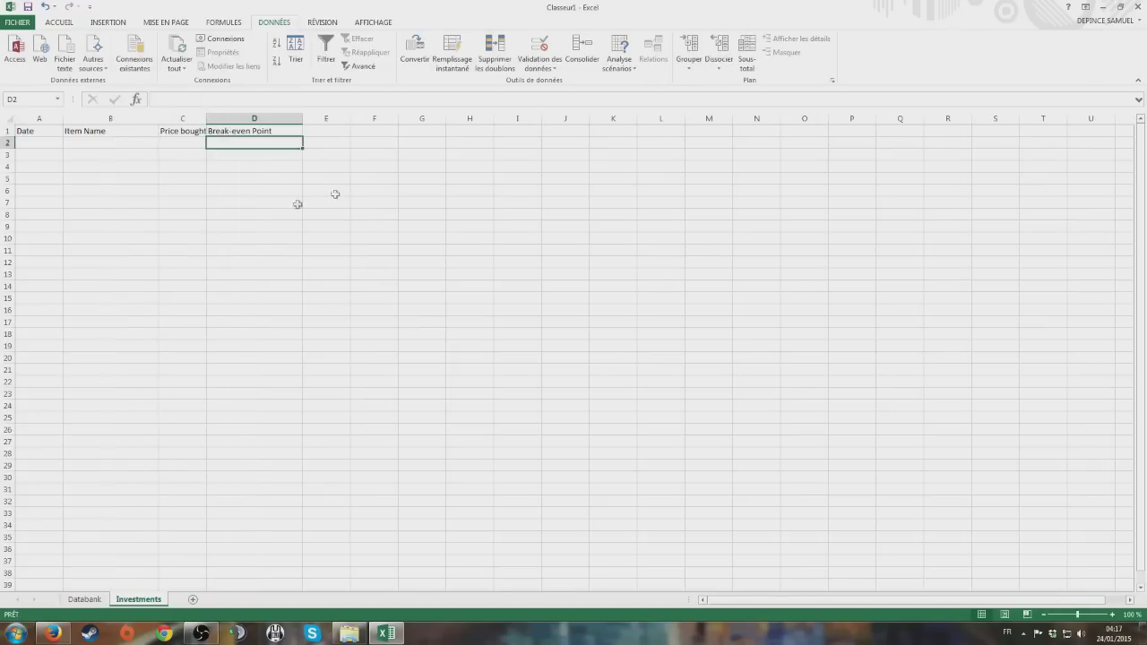
{"action": "left_click_drag", "start_coordinate": [64, 120], "coordinate": [112, 119]}
- Enter the header Current price in E1 and widen column E to about twice its width
{"action": "left_click", "coordinate": [369, 126]}
{"action": "type", "text": "Current offer"}
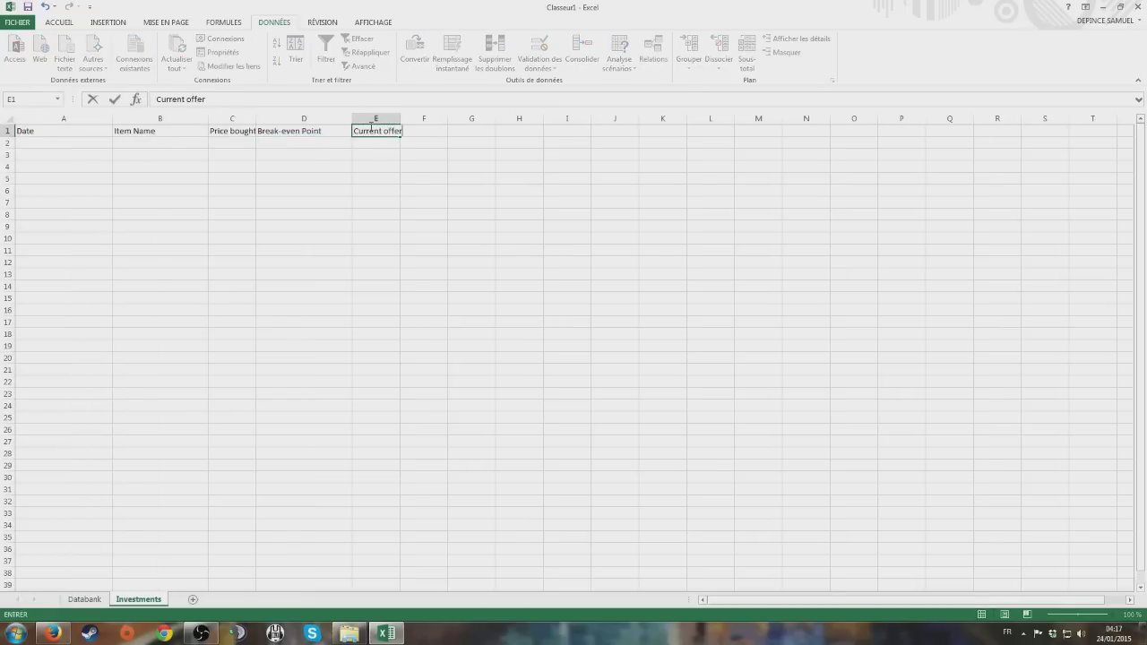
{"action": "key", "text": "Return"}
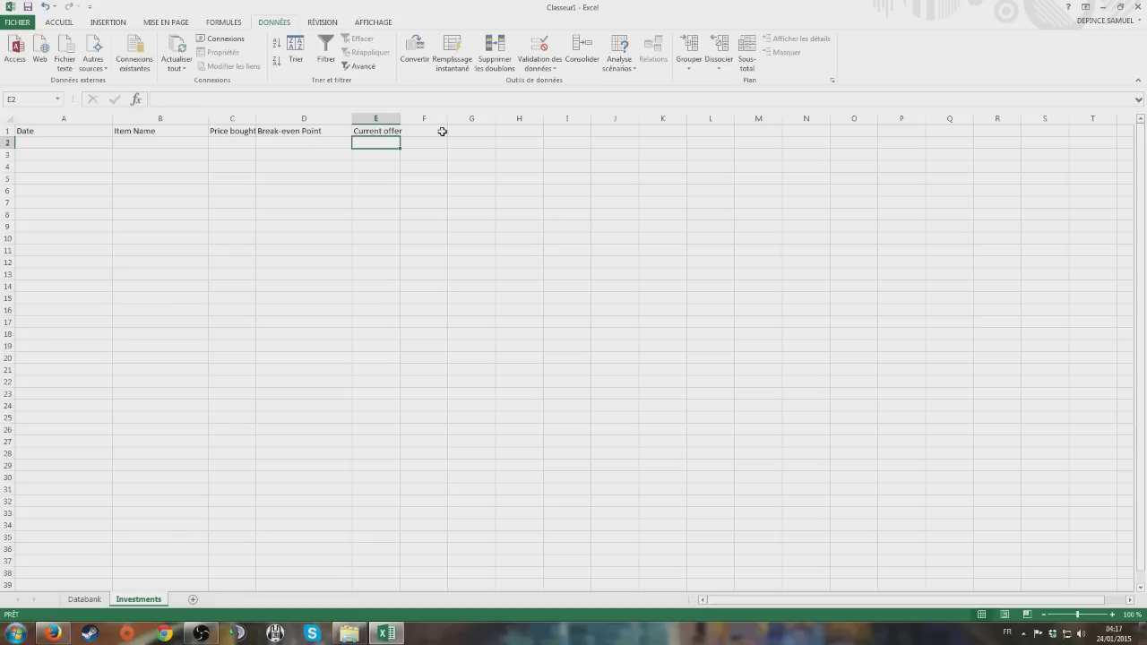
{"action": "double_click", "coordinate": [386, 131]}
{"action": "double_click", "coordinate": [387, 130]}
{"action": "type", "text": "price"}
{"action": "key", "text": "Return"}
{"action": "left_click", "coordinate": [428, 134]}
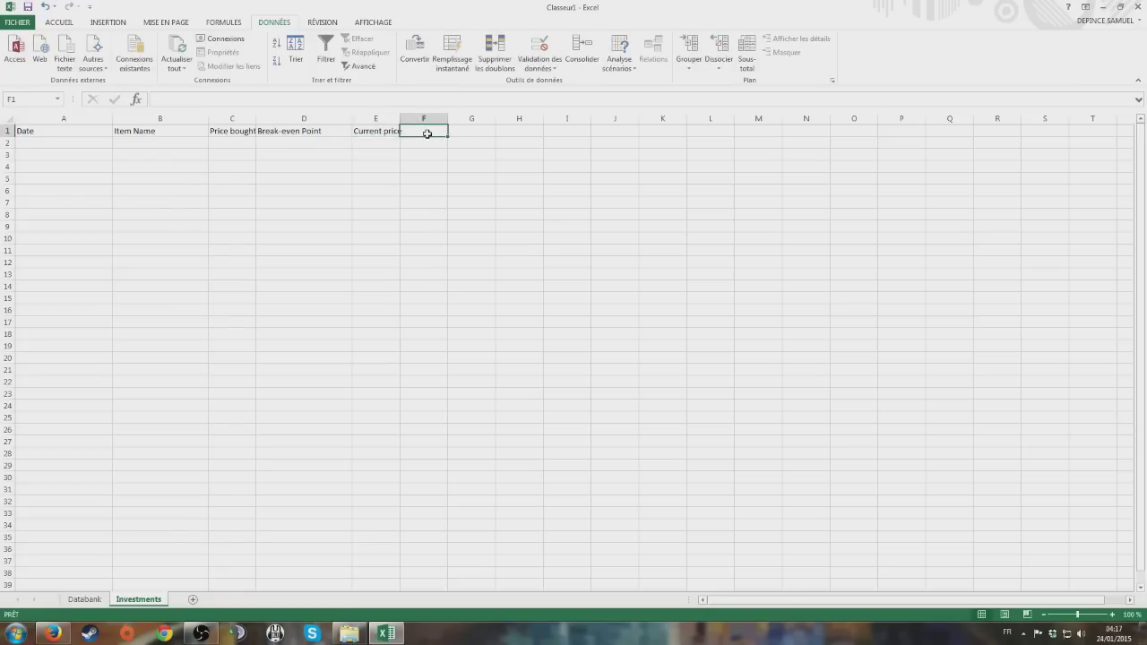
{"action": "left_click_drag", "start_coordinate": [399, 118], "coordinate": [448, 116]}
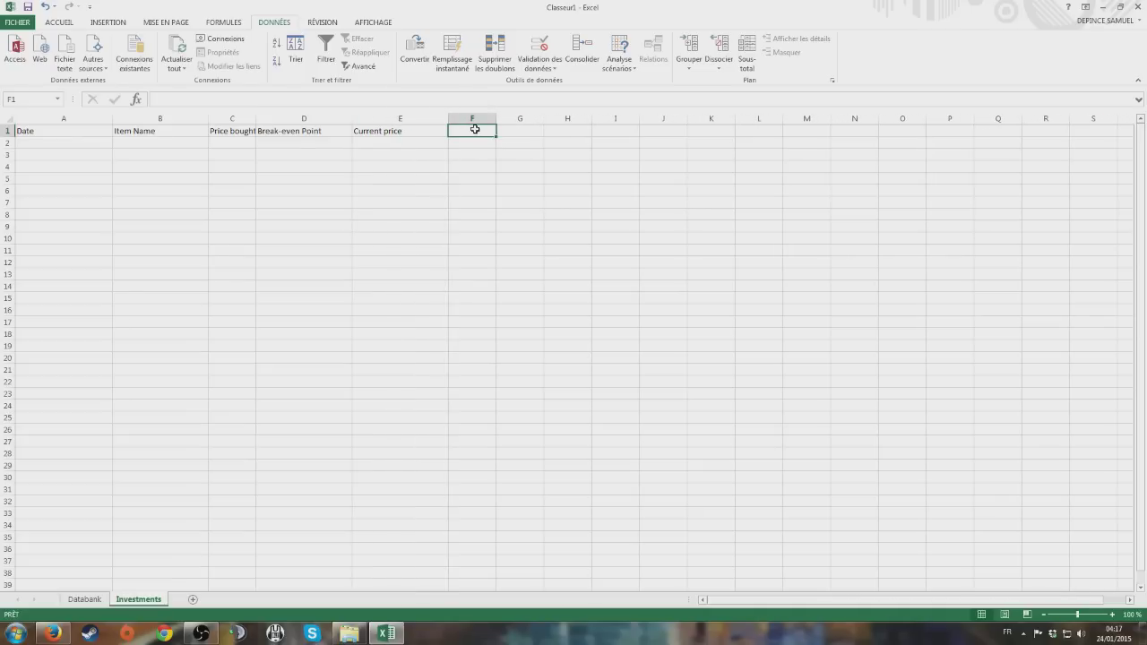
- Enter the header Current Value in F1
{"action": "type", "text": "Current"}
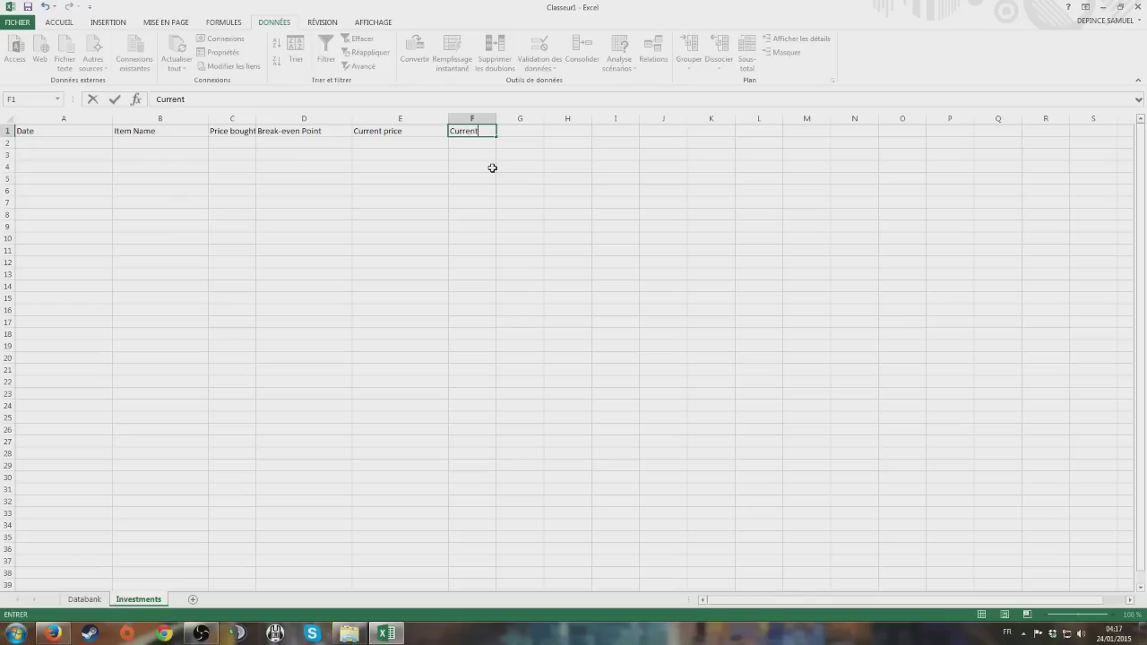
{"action": "type", "text": " Value"}
{"action": "key", "text": "Return"}
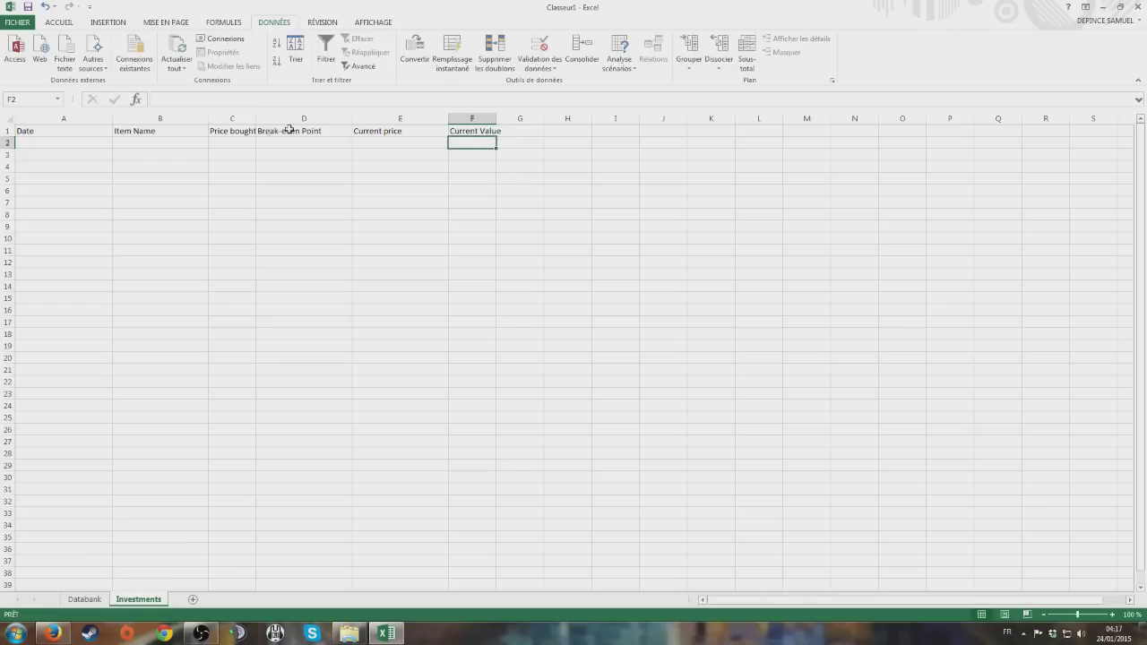
- Insert a column before Price bought and give it the header Quantity
{"action": "right_click", "coordinate": [215, 116]}
{"action": "left_click", "coordinate": [242, 203]}
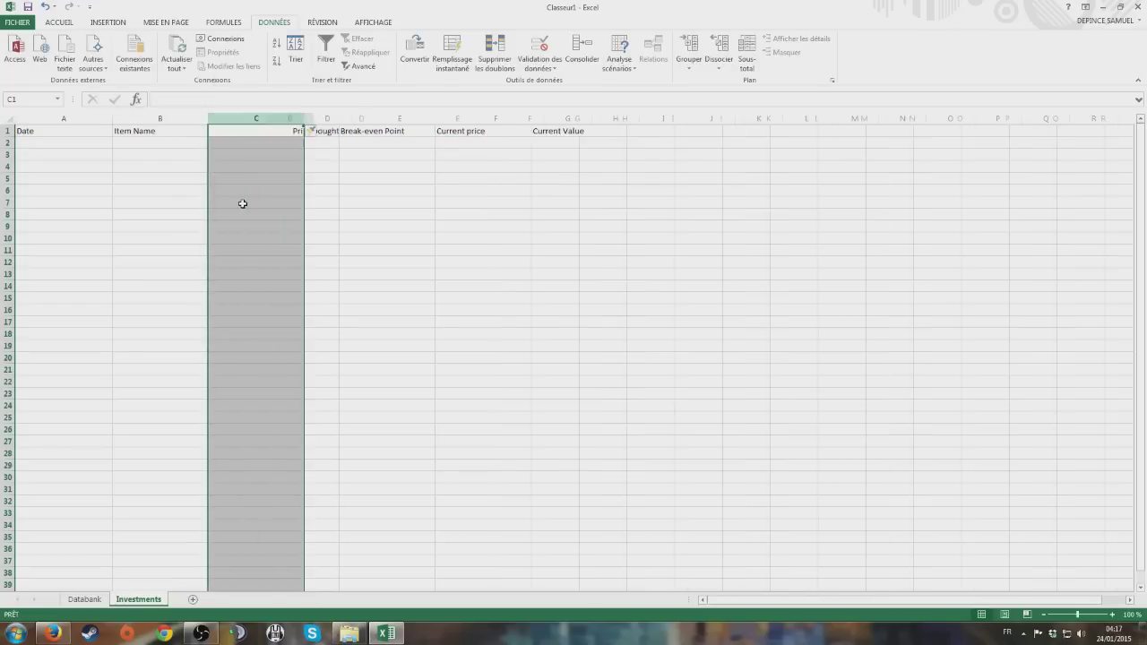
{"action": "left_click", "coordinate": [259, 132]}
{"action": "type", "text": "Quantity"}
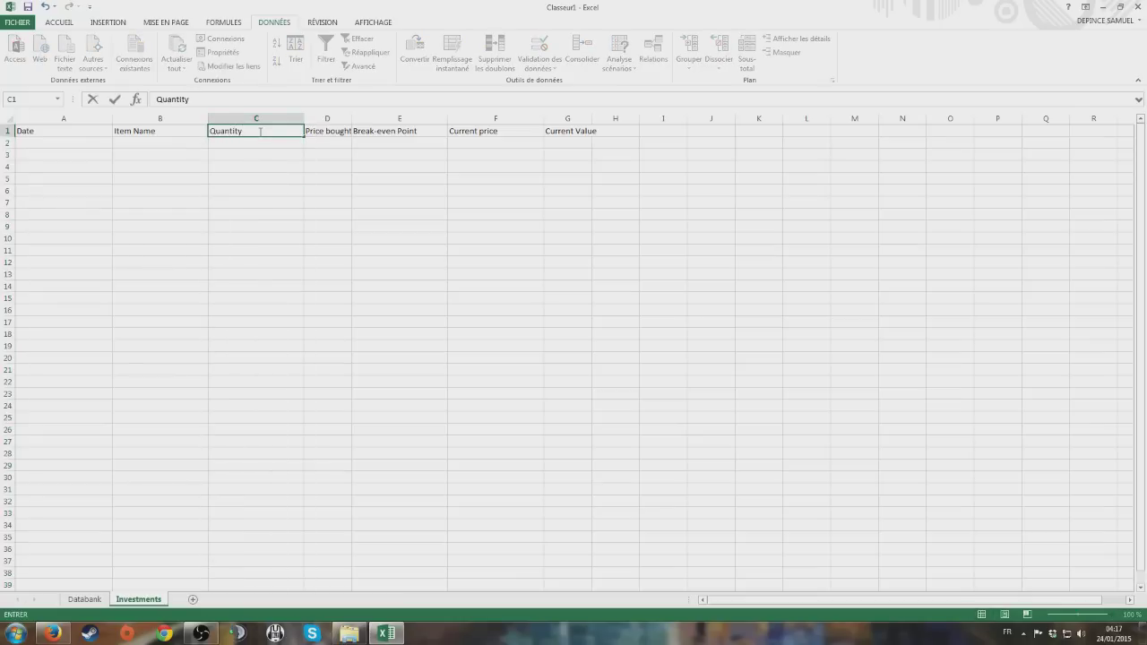
{"action": "key", "text": "Return"}
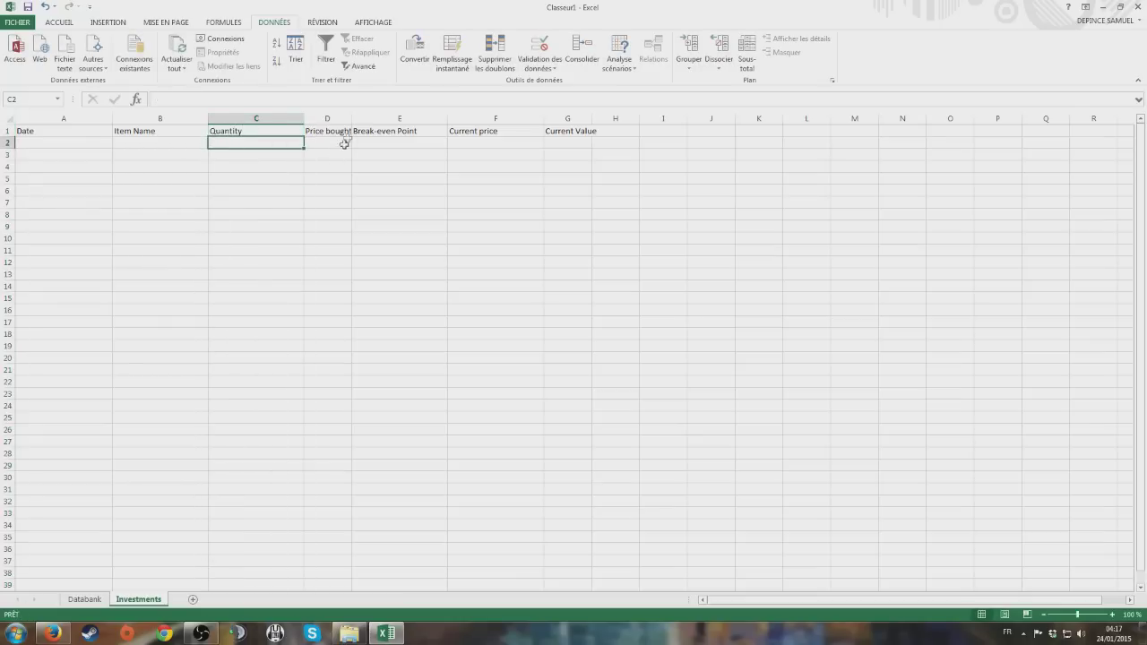
- Widen the Price bought and Current Value columns and enter the header Profits in H1
{"action": "left_click_drag", "start_coordinate": [353, 120], "coordinate": [400, 121]}
{"action": "left_click_drag", "start_coordinate": [638, 113], "coordinate": [687, 115]}
{"action": "left_click", "coordinate": [726, 131]}
{"action": "type", "text": "Profits"}
{"action": "key", "text": "Return"}
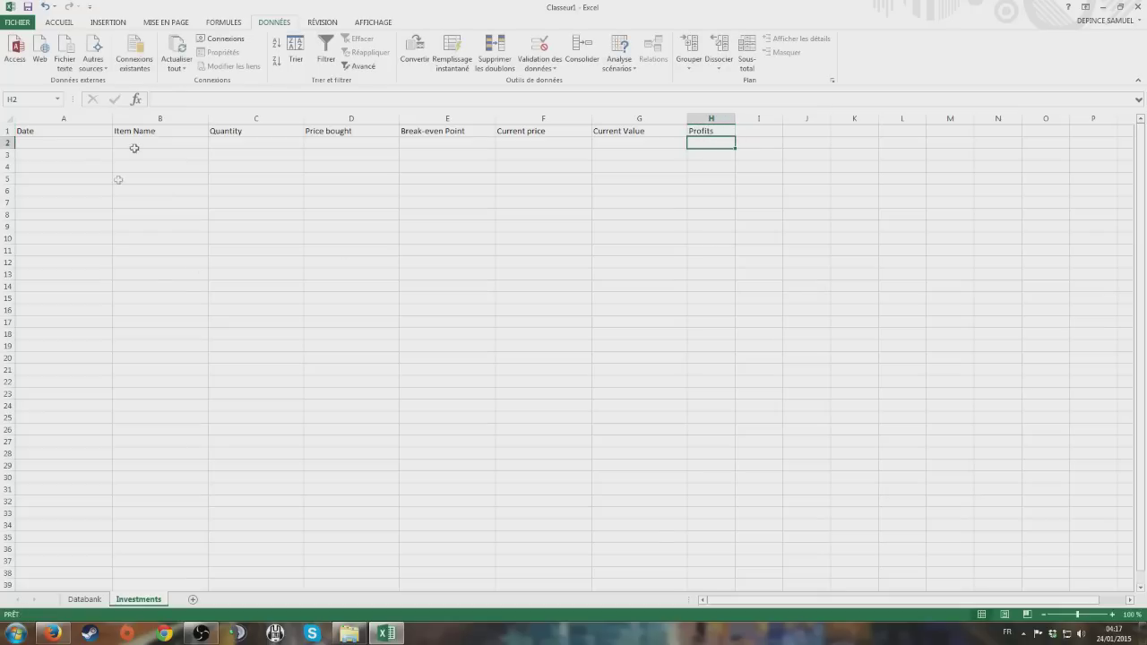
- Enter the date 24/01/15 in A2 as the first investment's date
{"action": "left_click", "coordinate": [32, 143]}
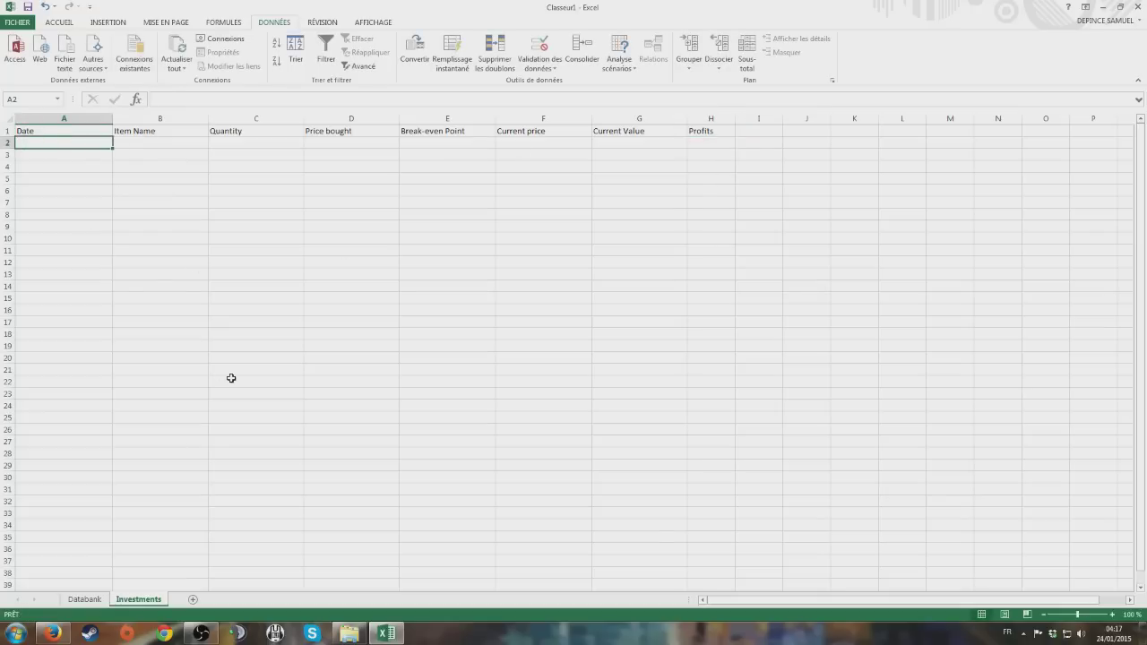
{"action": "type", "text": "21"}
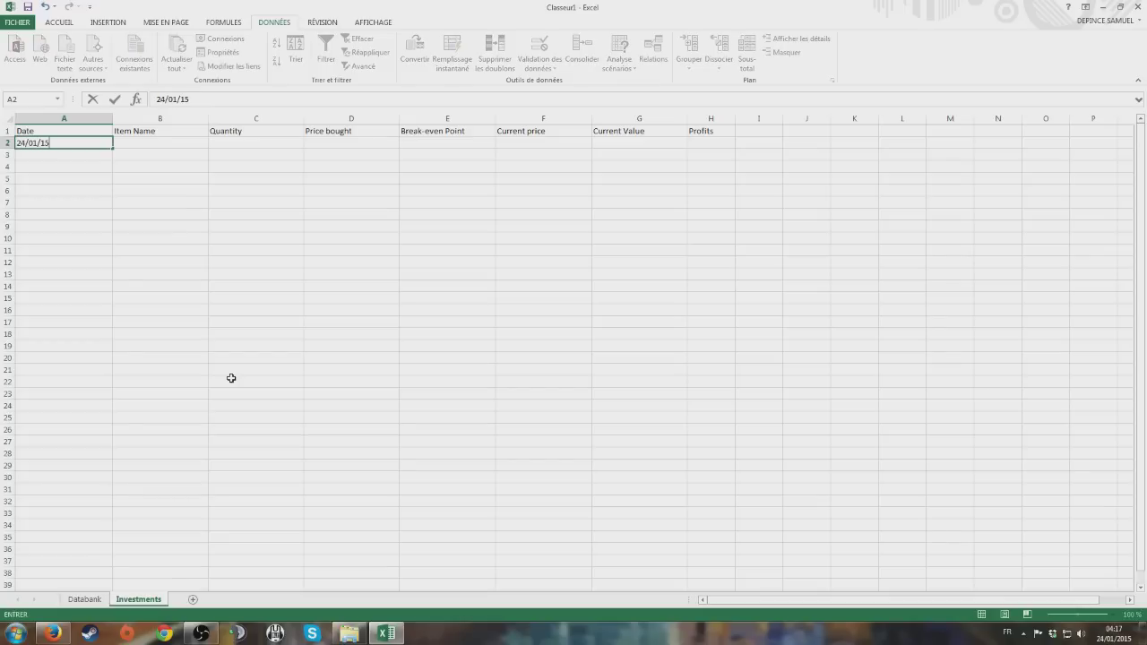
{"action": "key", "text": "Return"}
- Search the Databank sheet for "mordrem" and select the Mordrem Greatsword Skin entry
{"action": "left_click", "coordinate": [143, 143]}
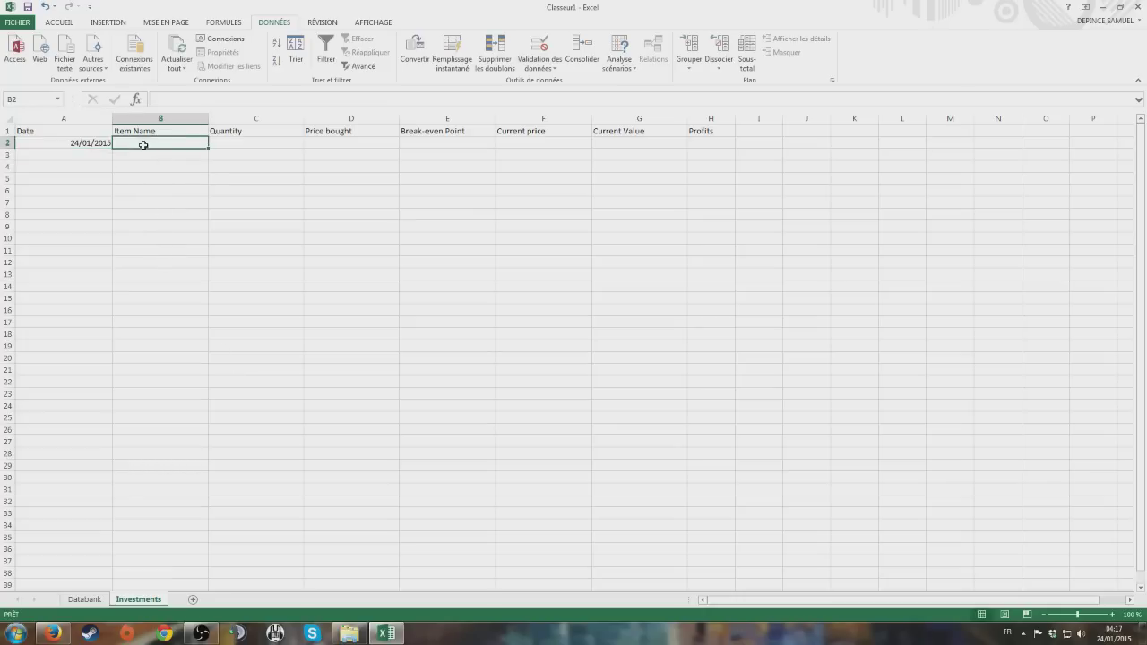
{"action": "left_click", "coordinate": [84, 599]}
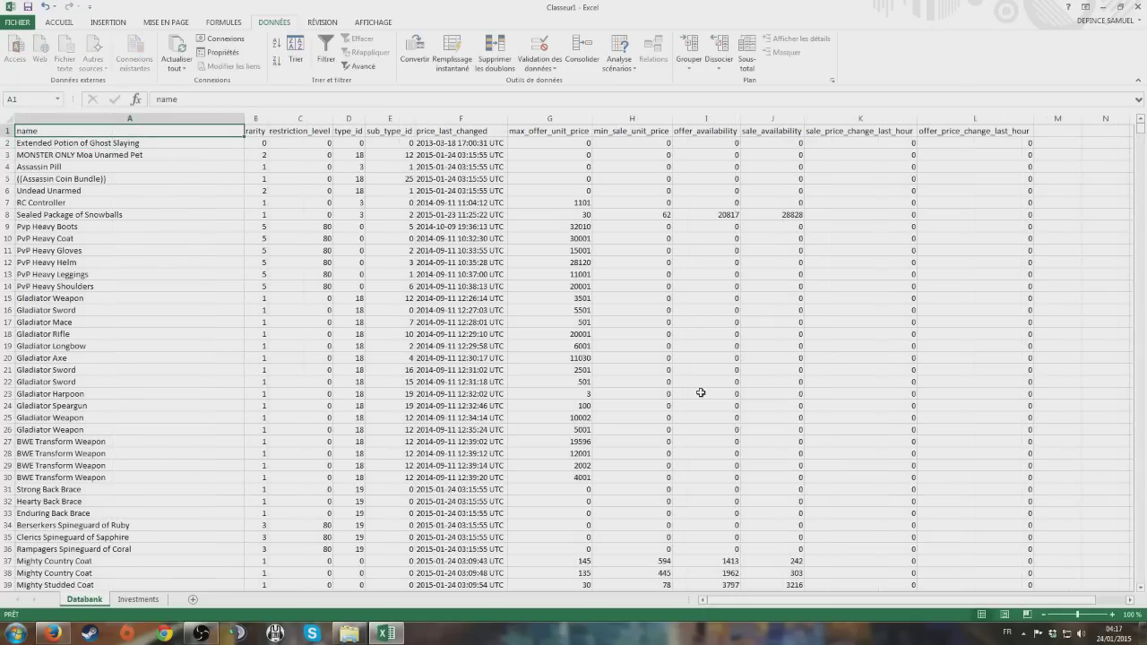
{"action": "key", "text": "ctrl+f"}
{"action": "type", "text": "mordrem"}
{"action": "key", "text": "Return"}
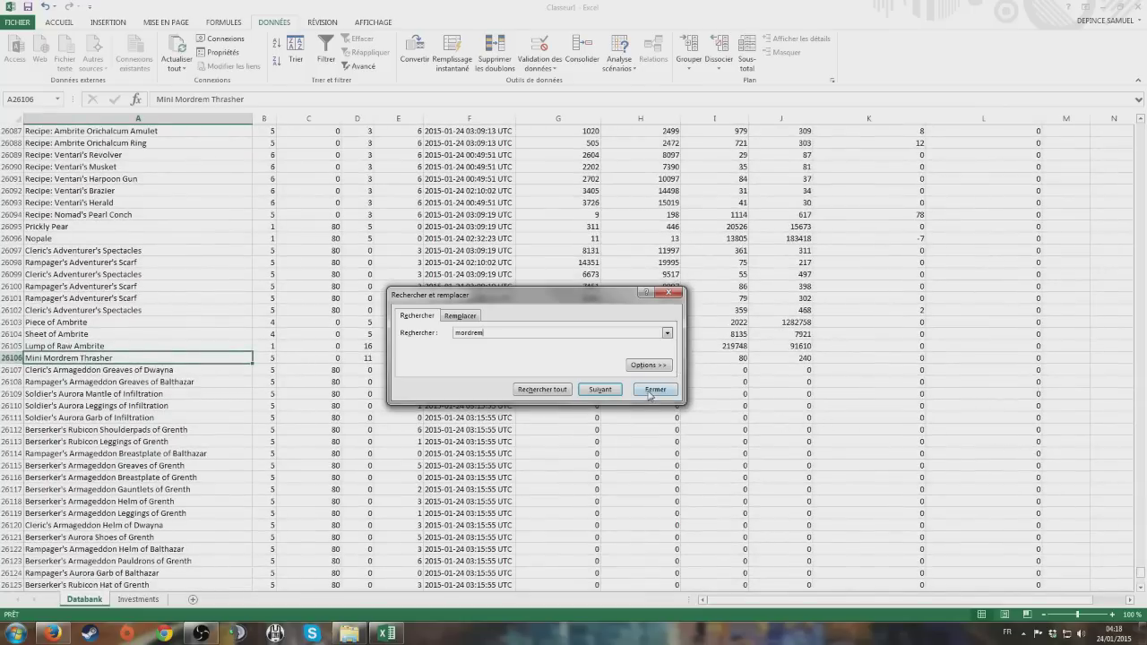
{"action": "key", "text": "Return"}
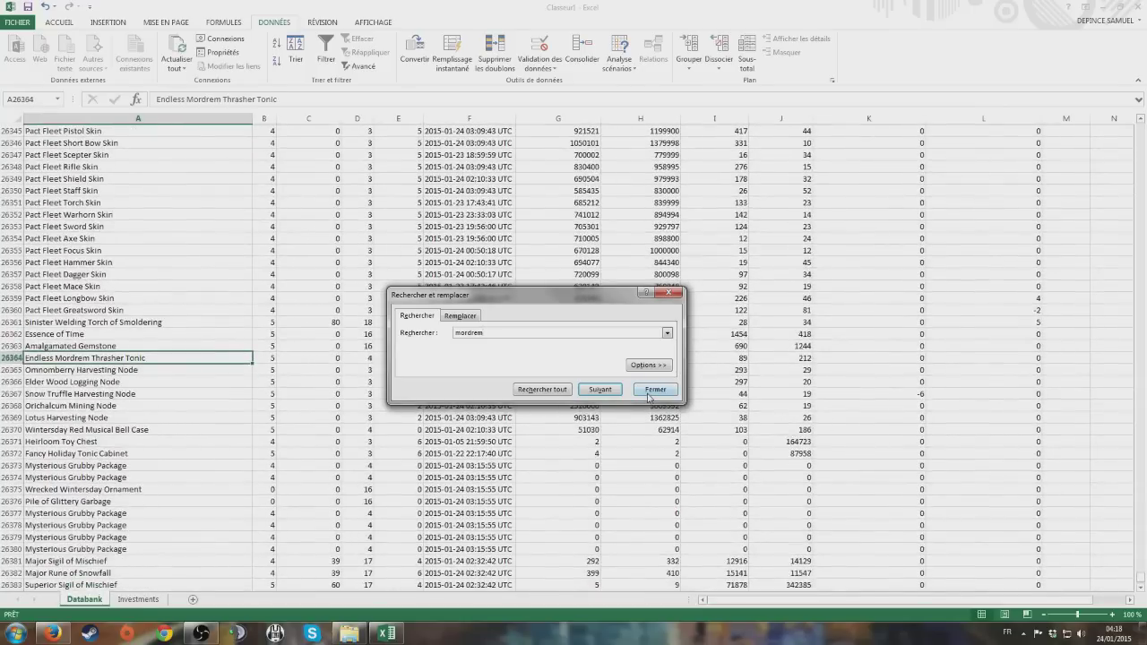
{"action": "key", "text": "Return"}
{"action": "key", "text": "Return"}
{"action": "key", "text": "Return"}
{"action": "key", "text": "Return"}
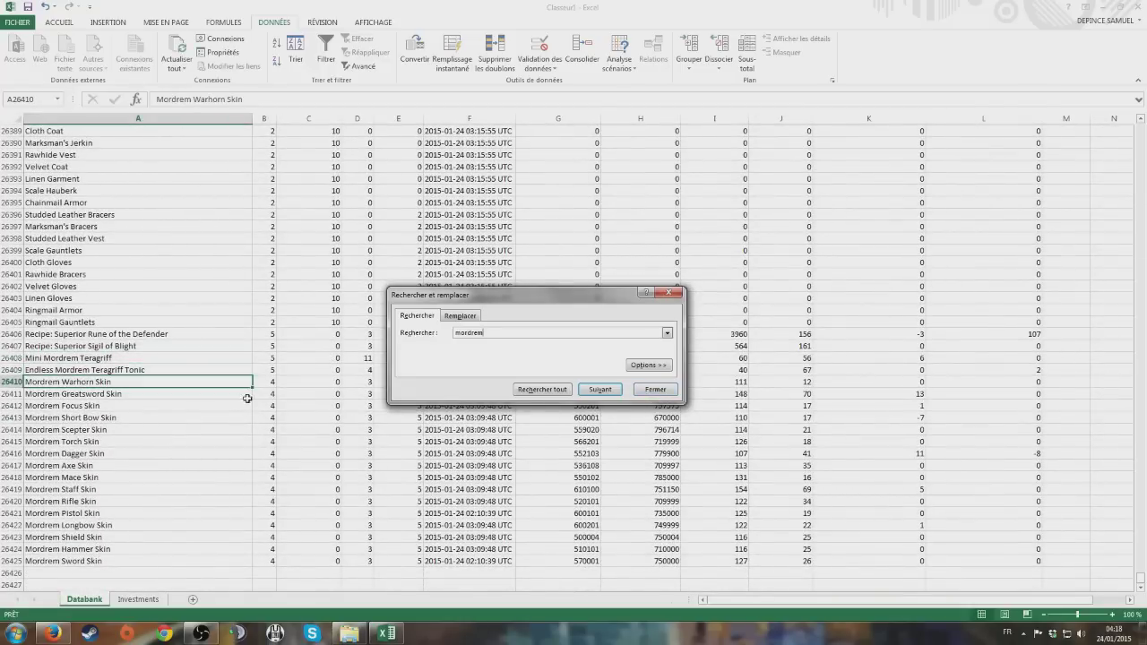
{"action": "left_click", "coordinate": [655, 389]}
{"action": "left_click", "coordinate": [215, 394]}
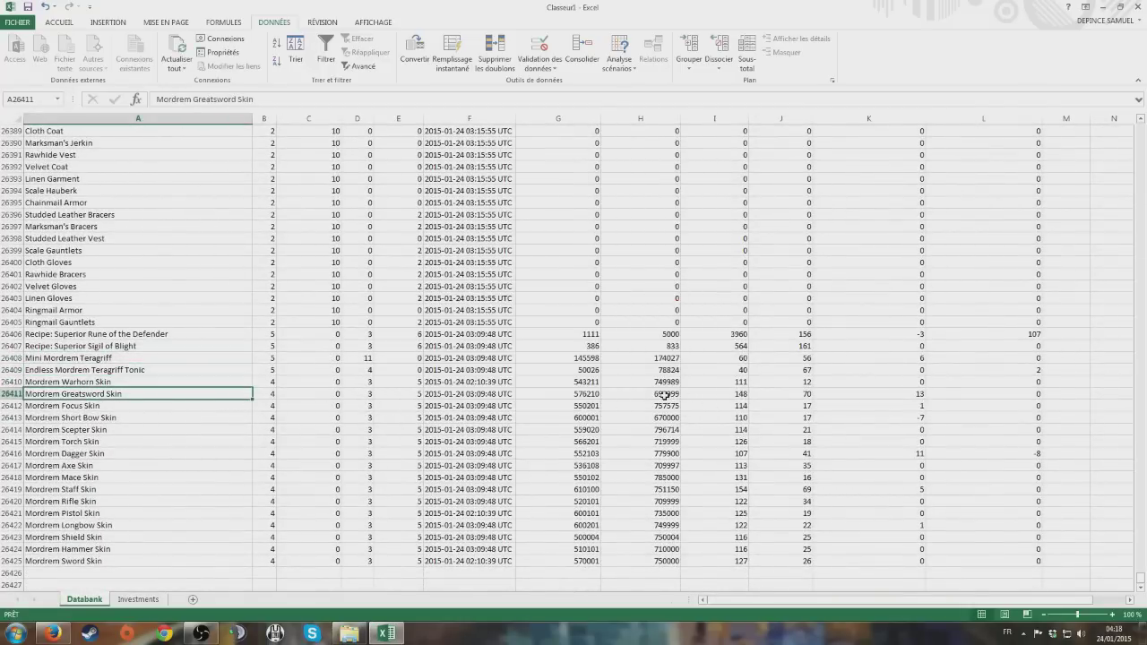
- Copy the max_offer_unit_price value of the Mordrem Greatsword Skin from the Databank sheet
{"action": "left_click", "coordinate": [577, 397]}
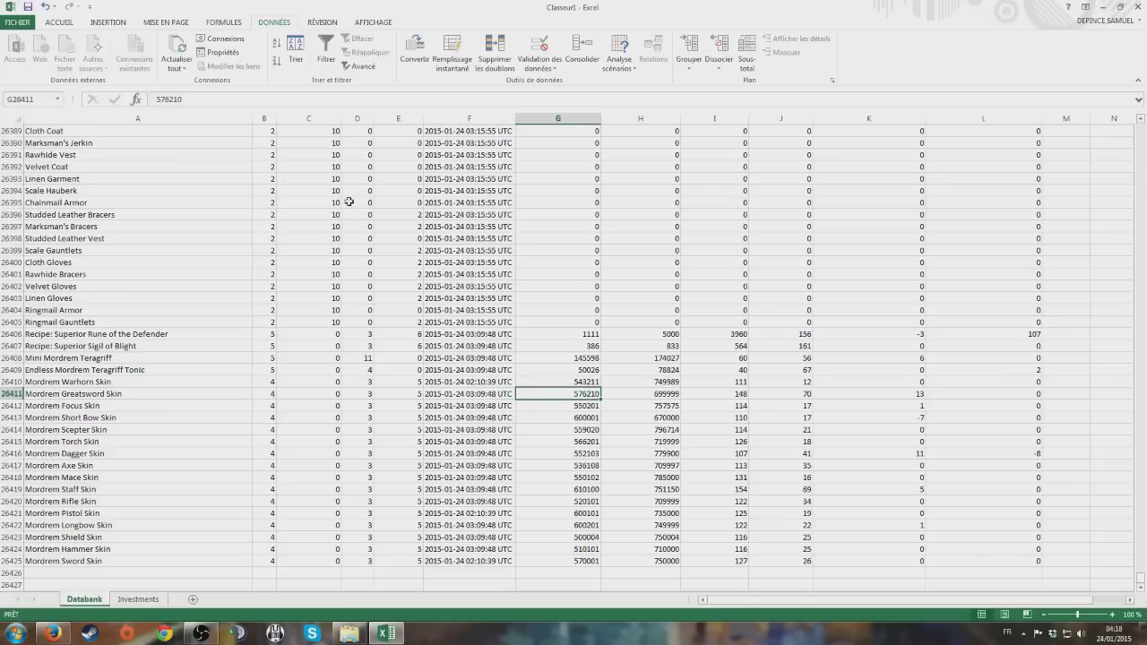
{"action": "left_click", "coordinate": [214, 100]}
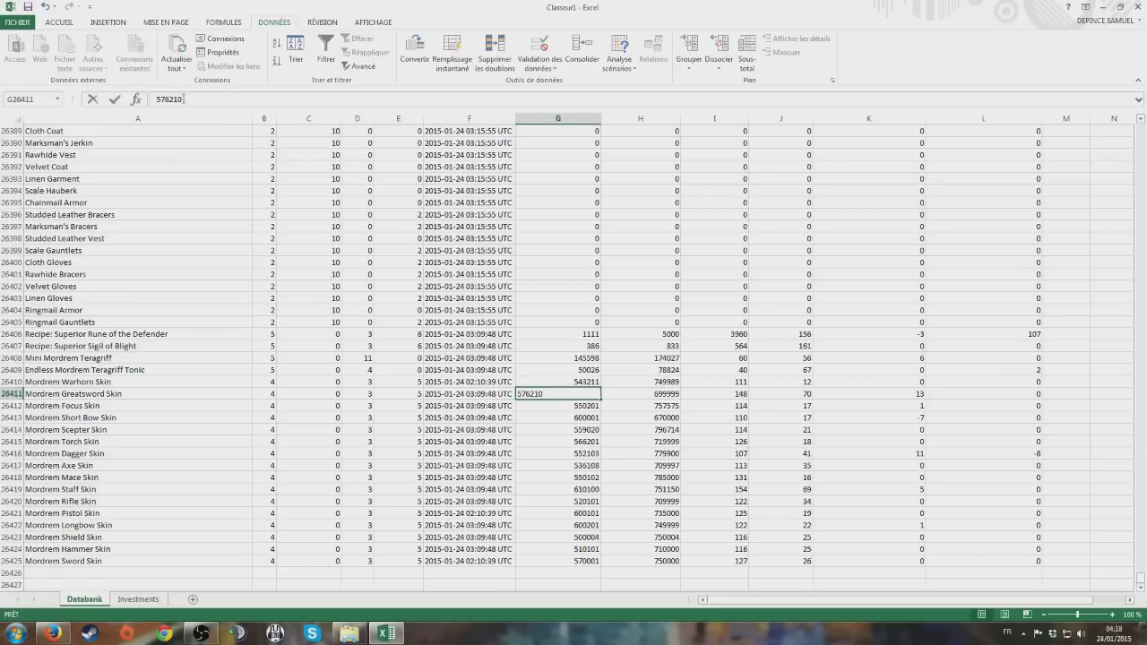
{"action": "double_click", "coordinate": [199, 100]}
{"action": "right_click", "coordinate": [199, 100]}
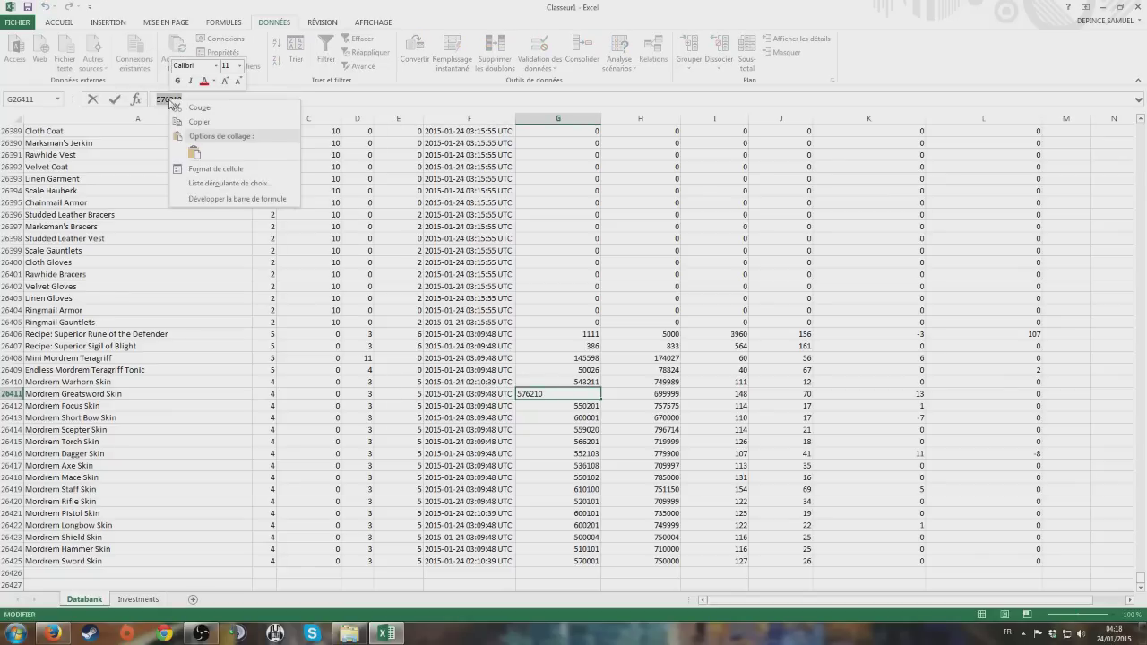
{"action": "left_click", "coordinate": [202, 116]}
- On the Investments sheet, enter the item name Modrem Greatsword Skin in B2 and the quantity 1 in C2
{"action": "left_click", "coordinate": [138, 599]}
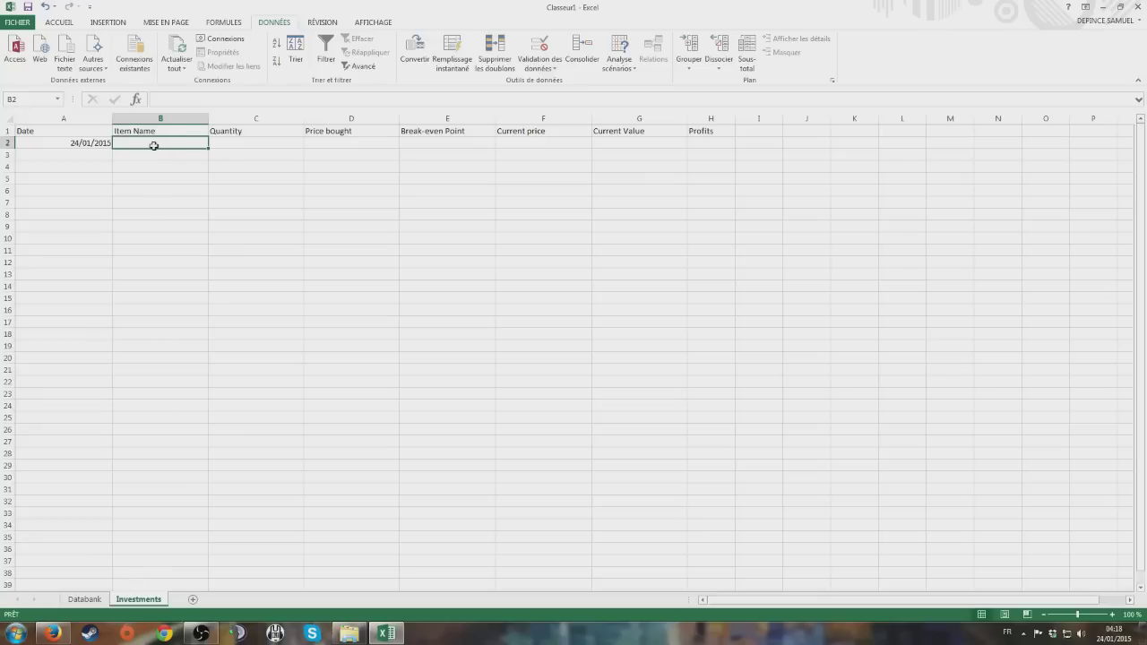
{"action": "type", "text": "Modrem Great"}
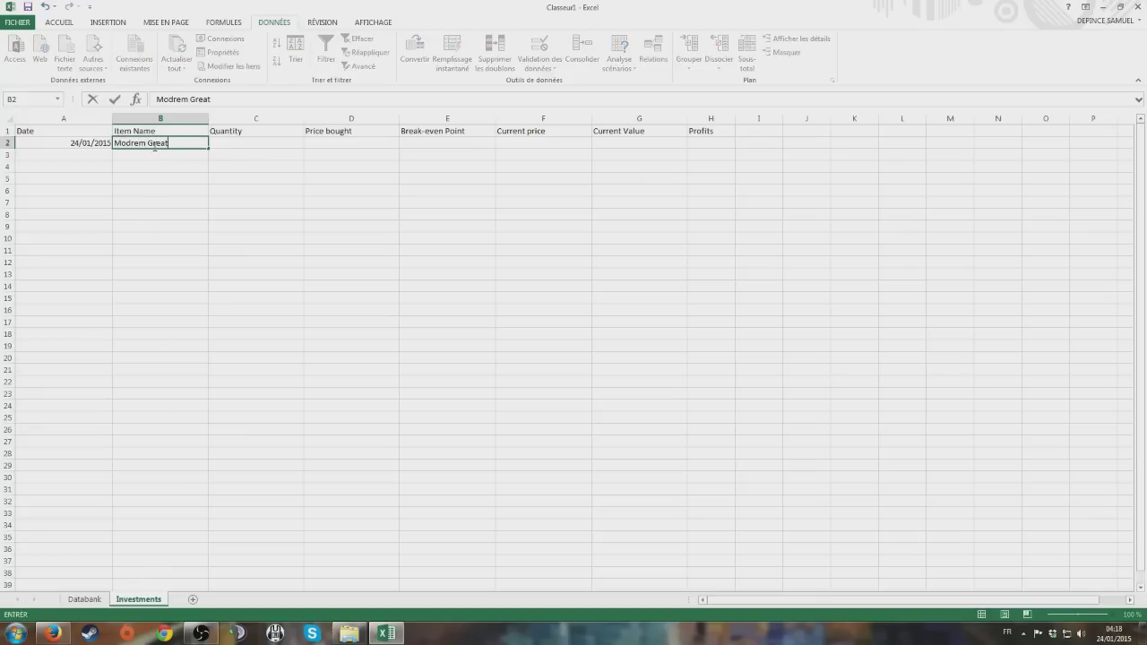
{"action": "type", "text": "d Skin"}
{"action": "key", "text": "Return"}
{"action": "left_click", "coordinate": [237, 145]}
{"action": "type", "text": "1"}
{"action": "key", "text": "Return"}
- Paste the copied price into D2 under Price bought and turn it into the formula =576210/10000
{"action": "left_click", "coordinate": [345, 142]}
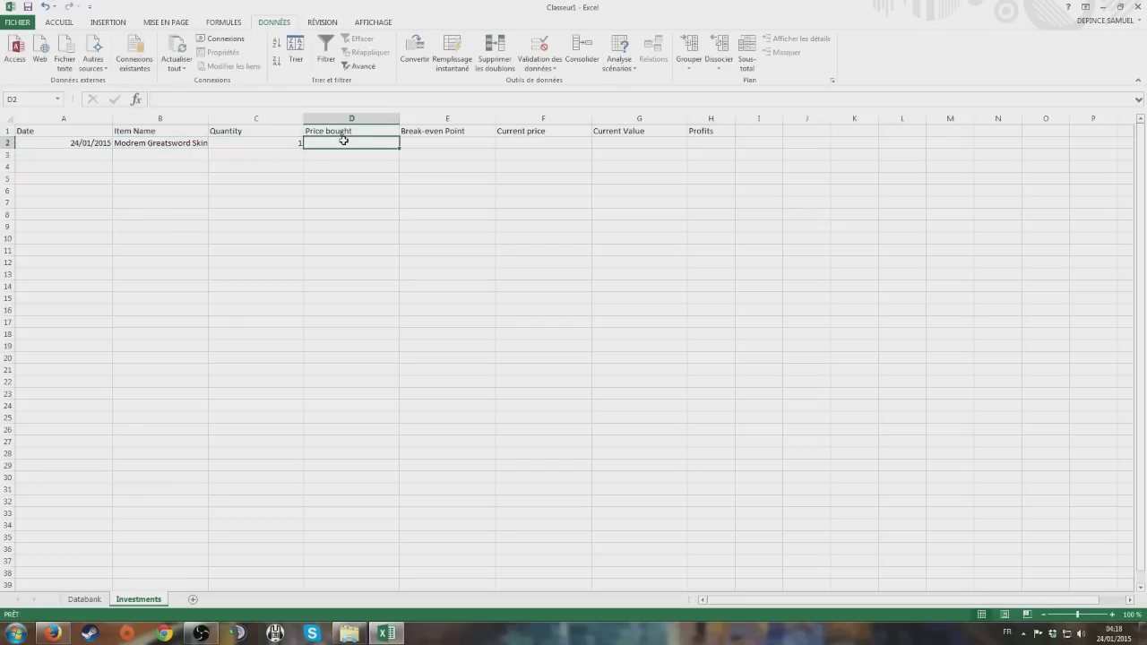
{"action": "key", "text": "ctrl+v"}
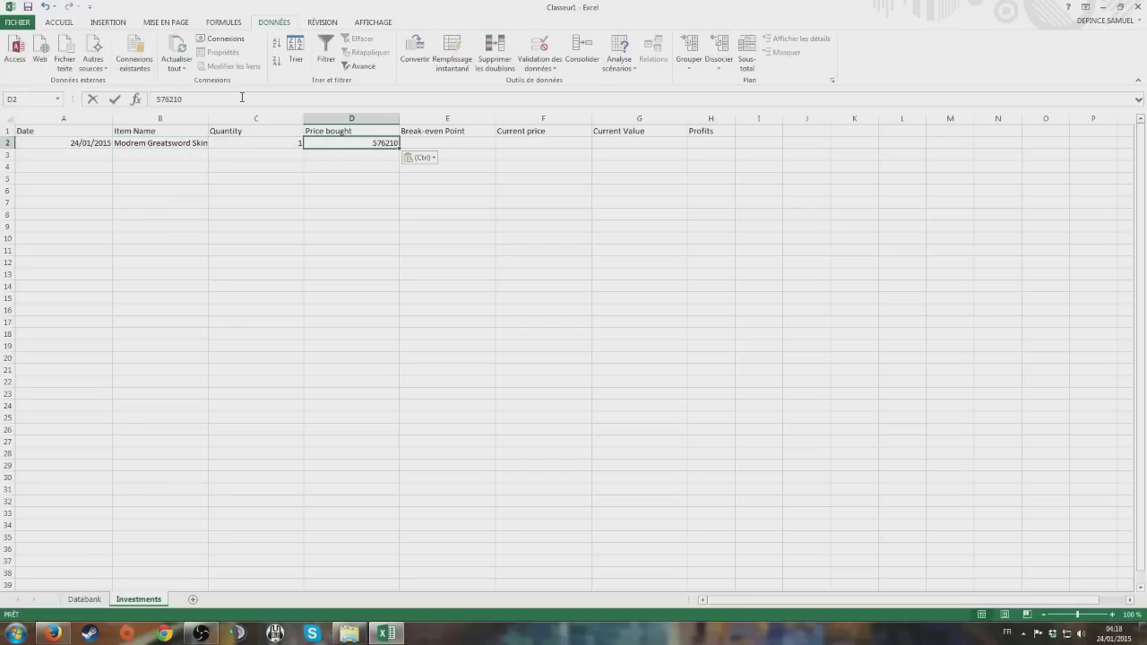
{"action": "left_click", "coordinate": [233, 101]}
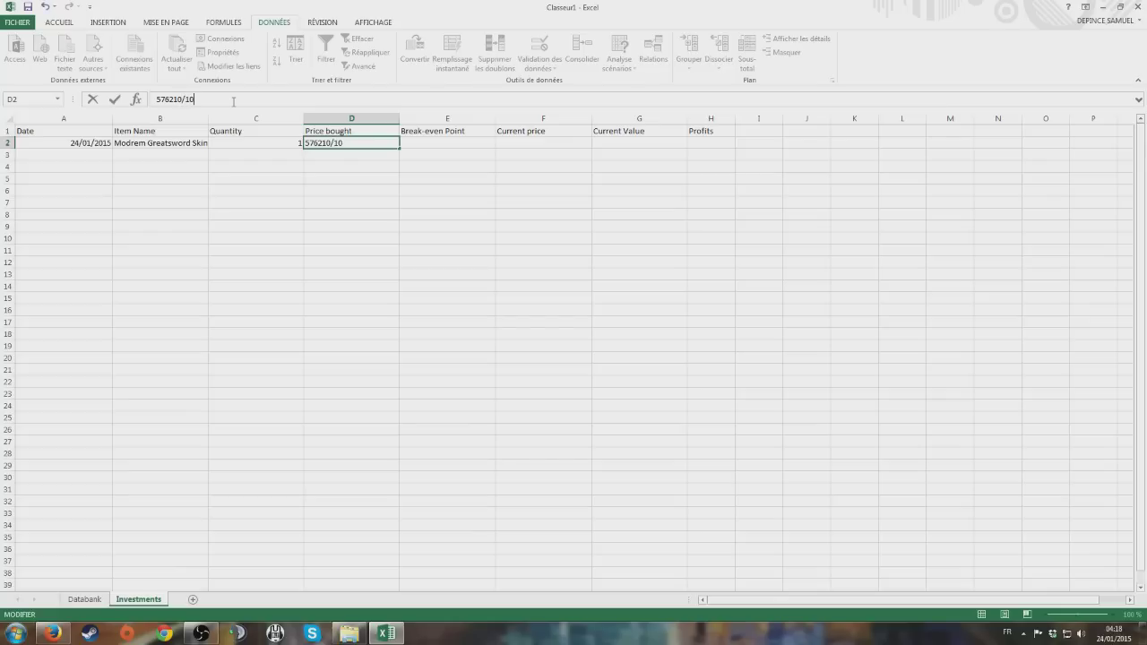
{"action": "type", "text": "/10000"}
{"action": "key", "text": "Return"}
{"action": "left_click", "coordinate": [326, 143]}
{"action": "left_click", "coordinate": [152, 100]}
{"action": "type", "text": "="}
{"action": "key", "text": "Return"}
- Enter a break-even formula in E2 that multiplies the price bought by 0,85
{"action": "left_click", "coordinate": [414, 147]}
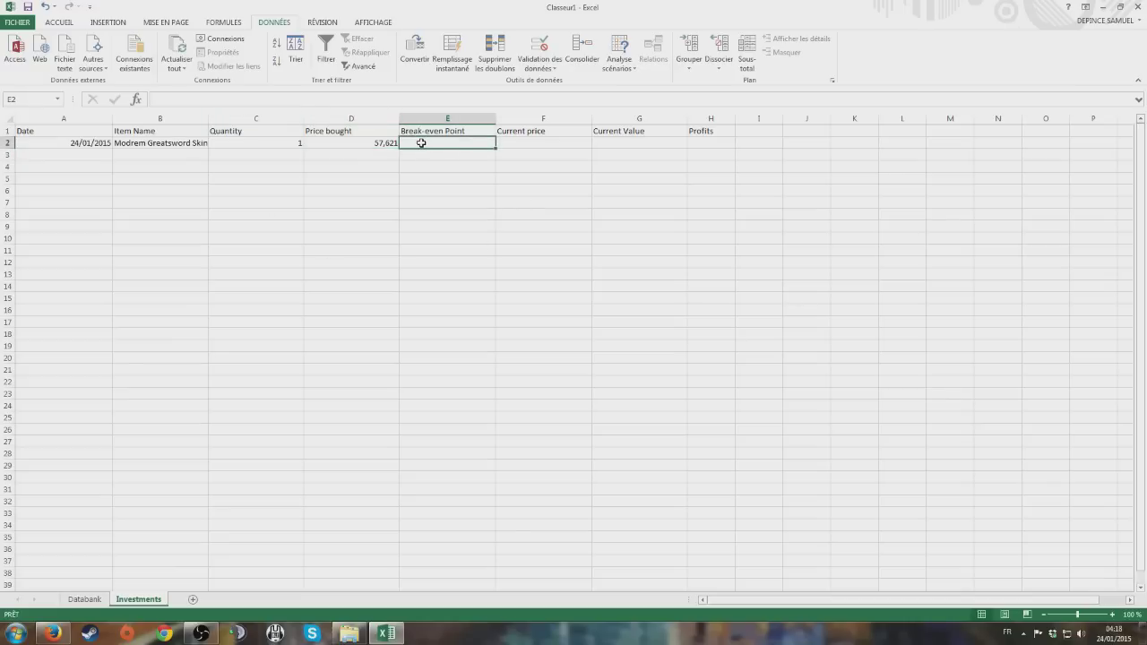
{"action": "type", "text": "=0,85"}
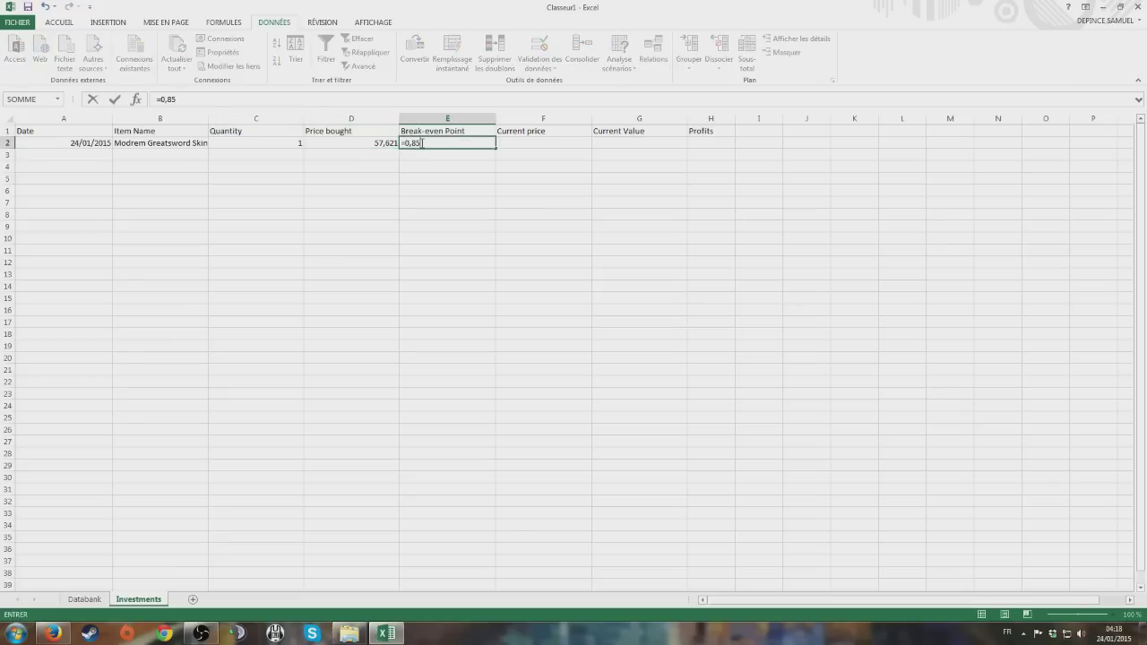
{"action": "type", "text": "*"}
{"action": "left_click", "coordinate": [361, 144]}
{"action": "key", "text": "Return"}
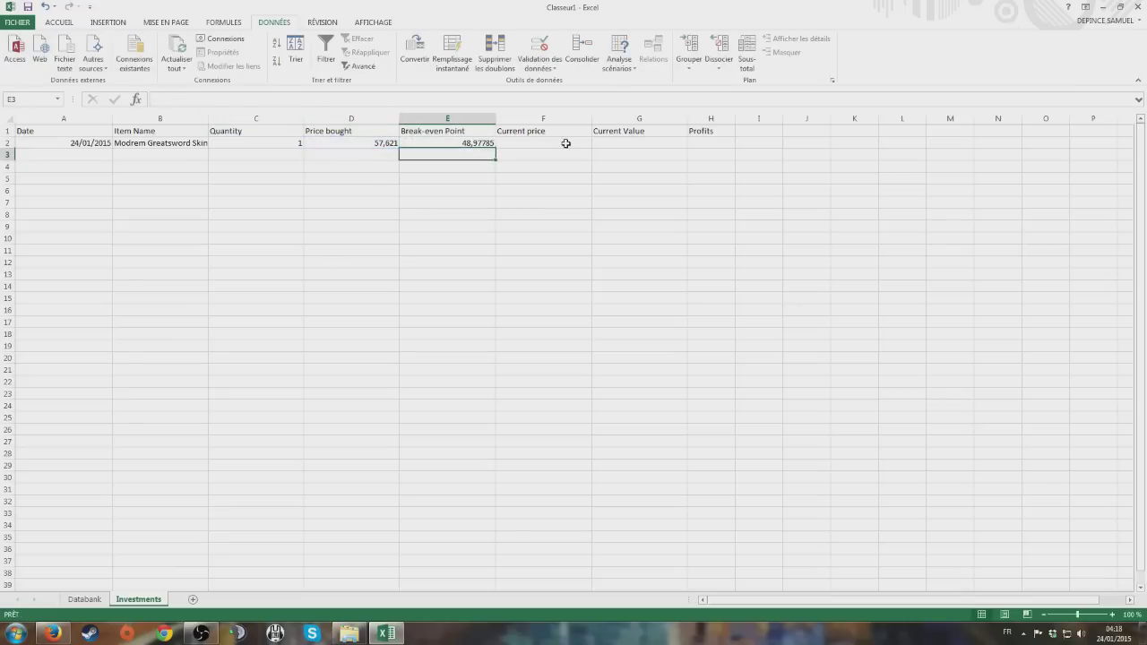
- Change the Break-even Point formula in E2 to =D2/0,85
{"action": "left_click", "coordinate": [556, 140]}
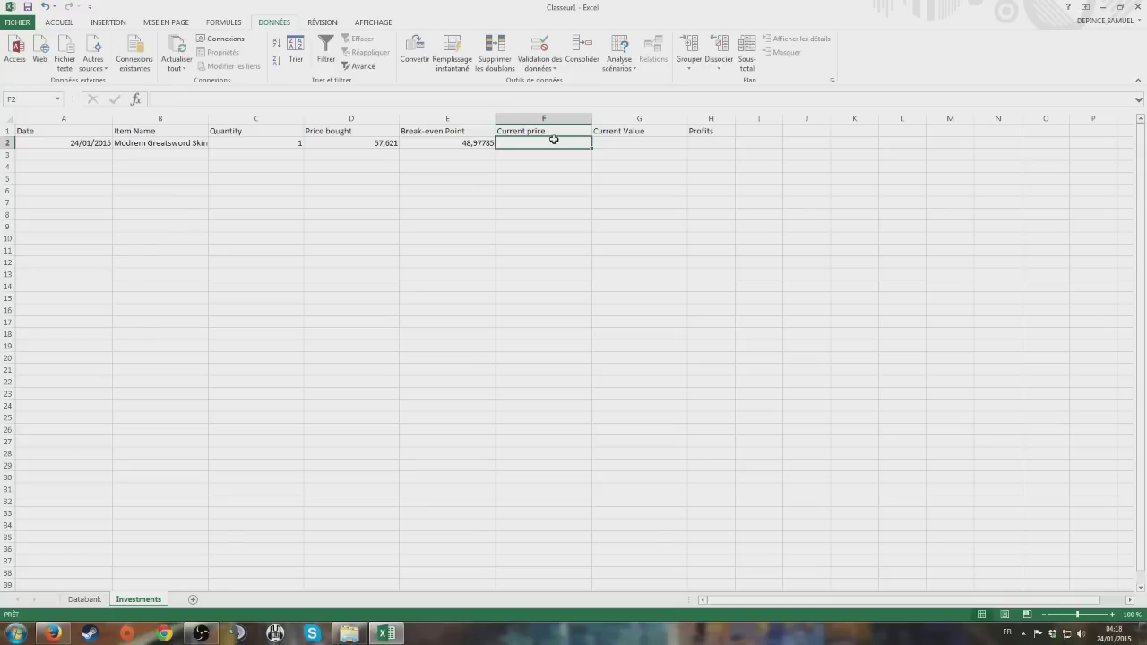
{"action": "left_click", "coordinate": [457, 148]}
{"action": "left_click_drag", "start_coordinate": [200, 101], "coordinate": [166, 100]}
{"action": "key", "text": "BackSpace"}
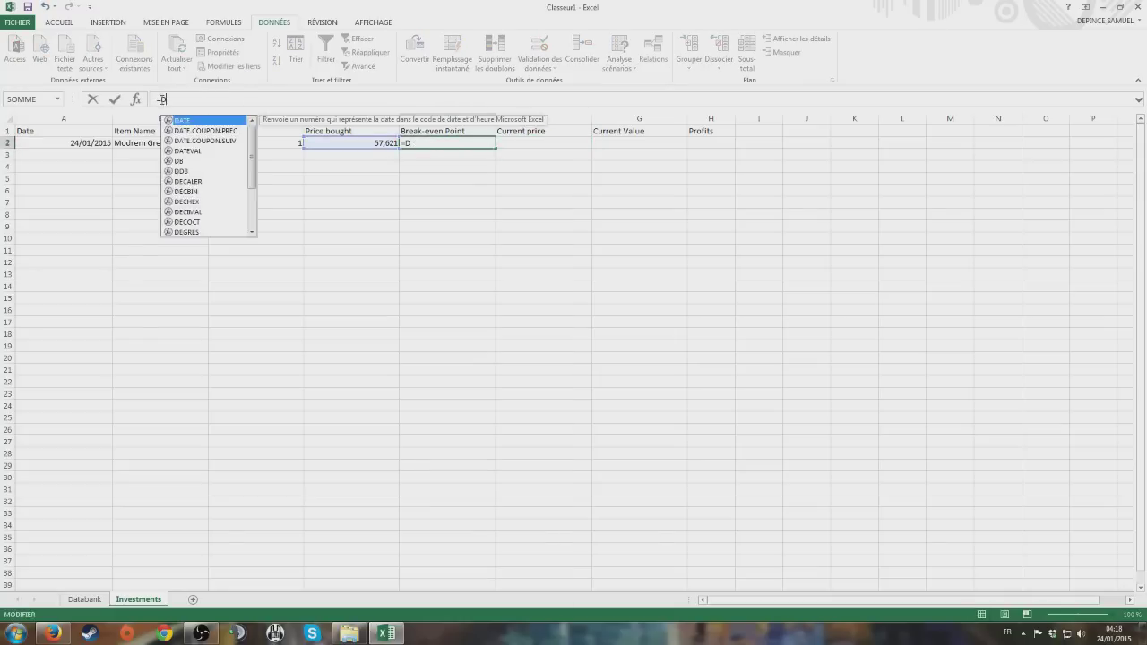
{"action": "type", "text": "/0,85"}
{"action": "key", "text": "Return"}
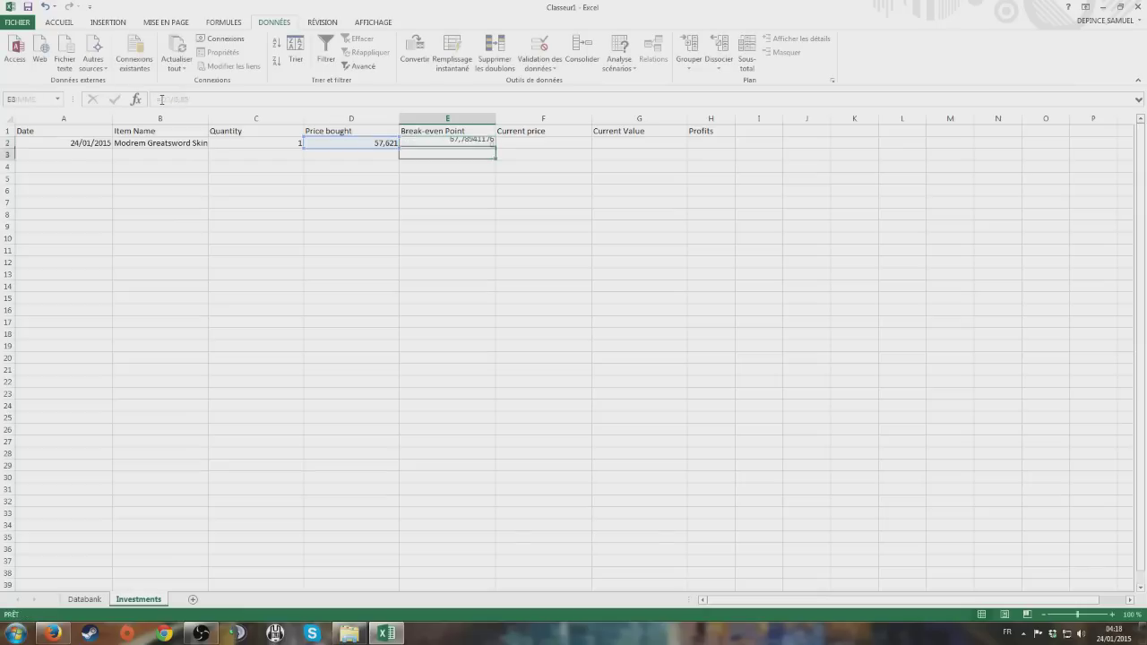
- Set the Current price in F2 to the greatsword skin's min sale price with the formula =Databank!H26411/10000
{"action": "left_click", "coordinate": [522, 141]}
{"action": "left_click", "coordinate": [302, 95]}
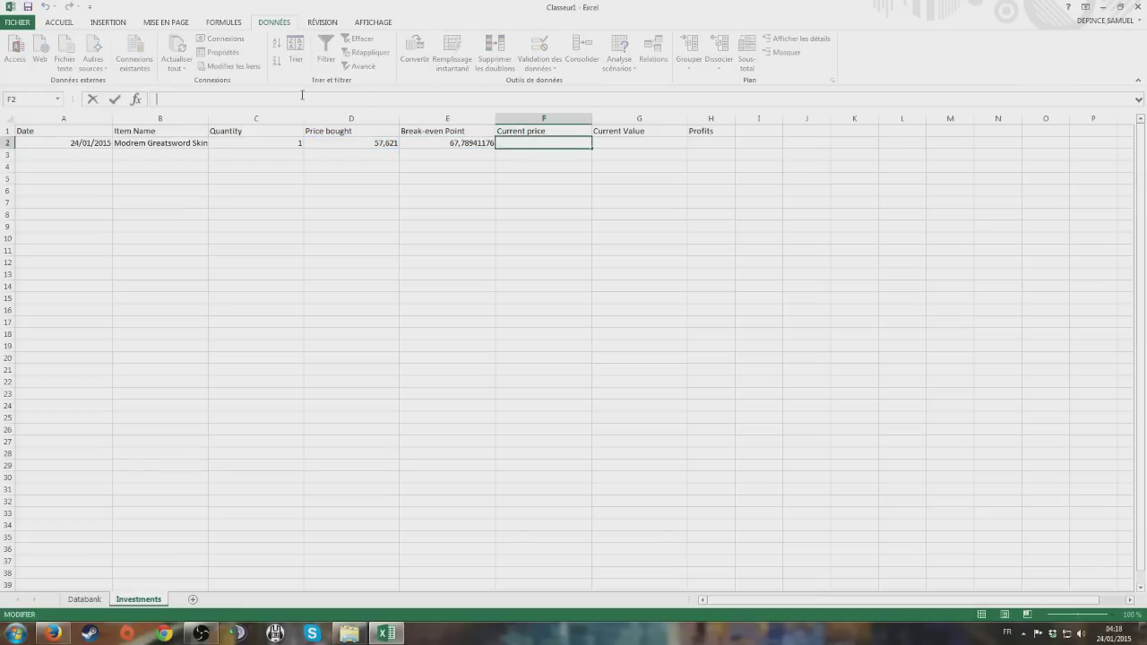
{"action": "type", "text": "="}
{"action": "left_click", "coordinate": [84, 599]}
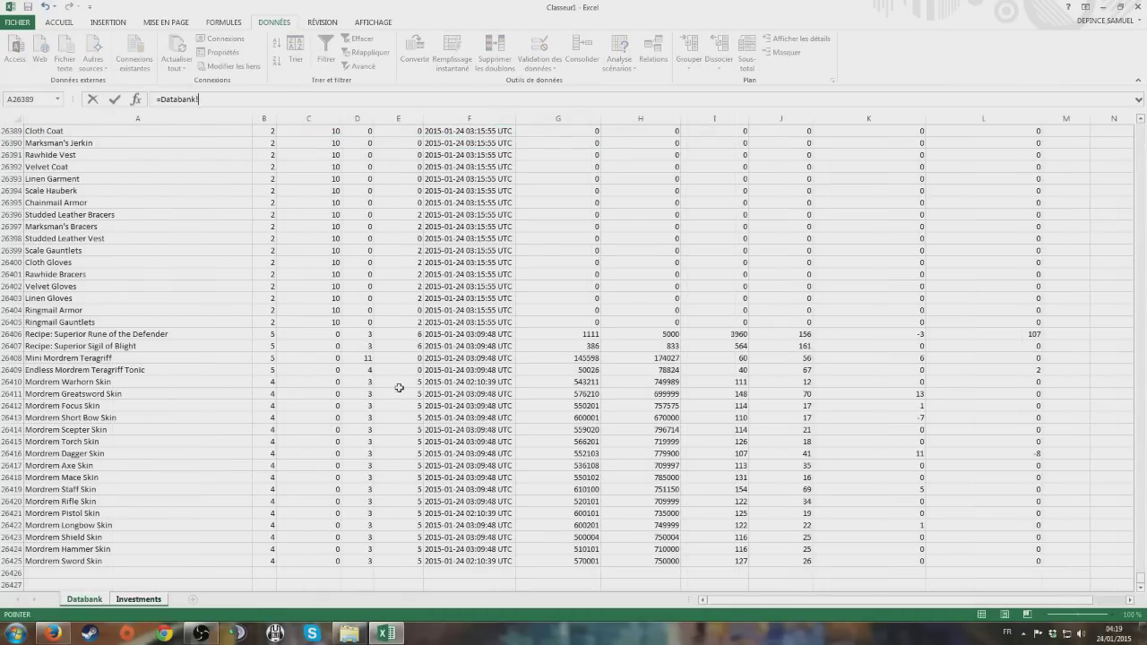
{"action": "left_click", "coordinate": [671, 392]}
{"action": "left_click_drag", "start_coordinate": [226, 98], "coordinate": [110, 95]}
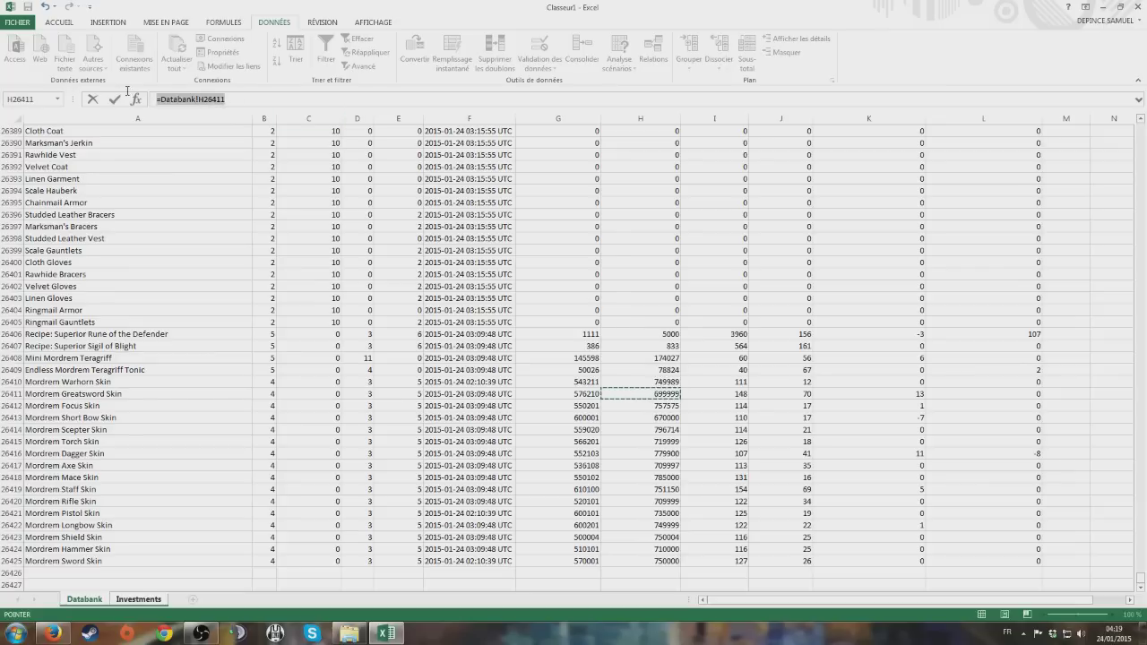
{"action": "left_click", "coordinate": [135, 600]}
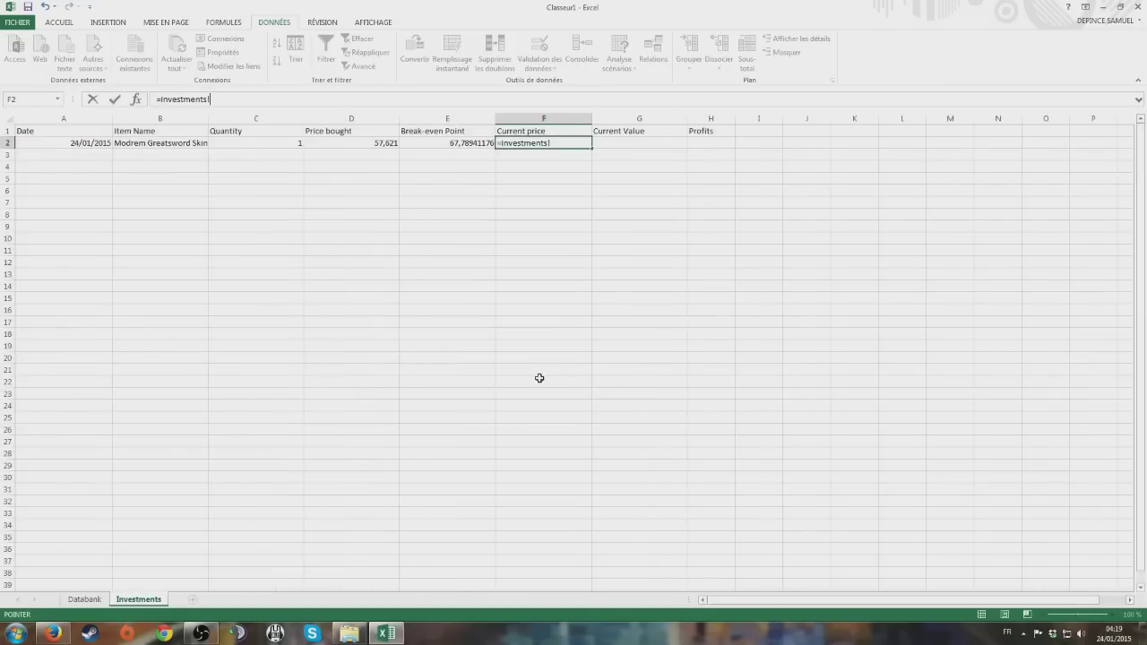
{"action": "left_click_drag", "start_coordinate": [257, 99], "coordinate": [130, 101]}
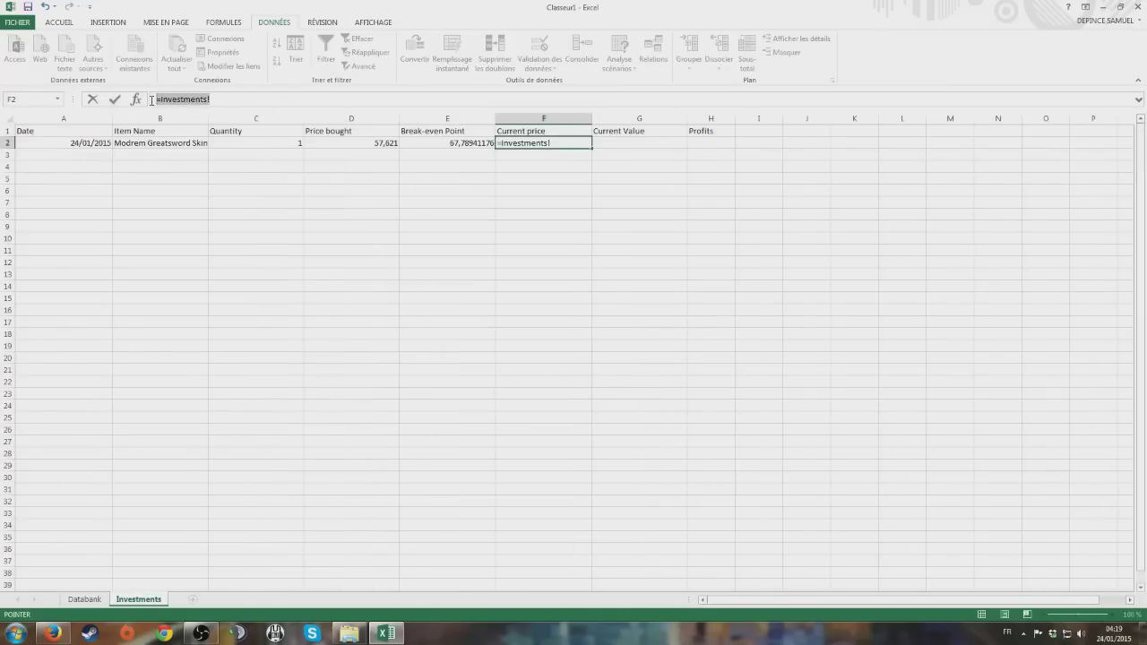
{"action": "type", "text": "=Databank!H26411"}
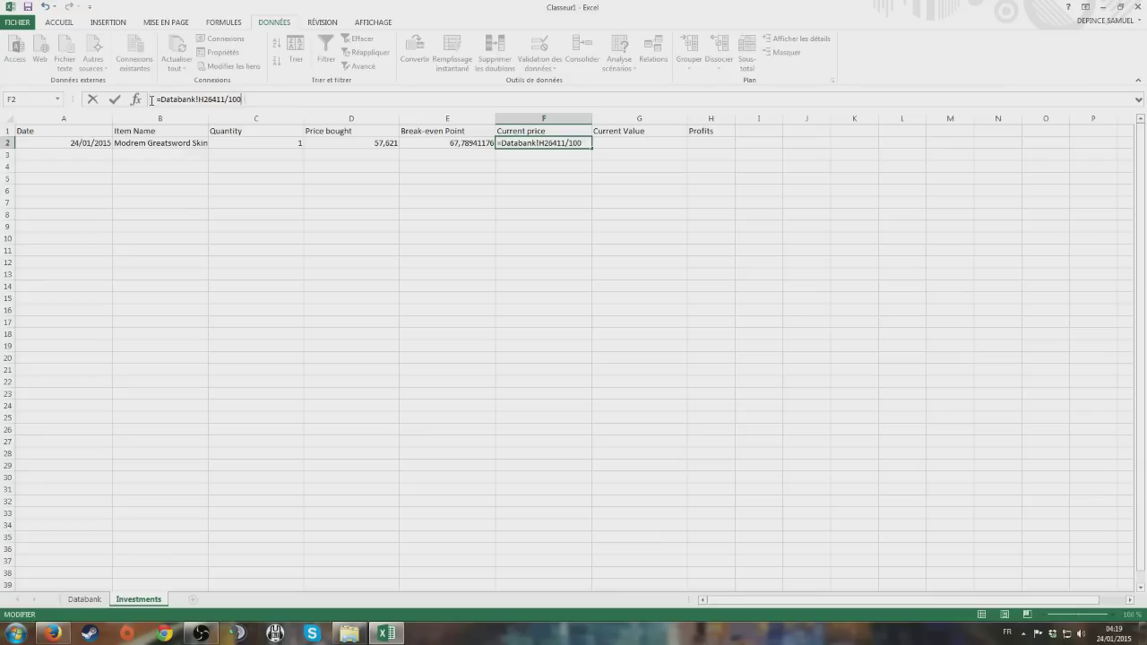
{"action": "left_click", "coordinate": [115, 100]}
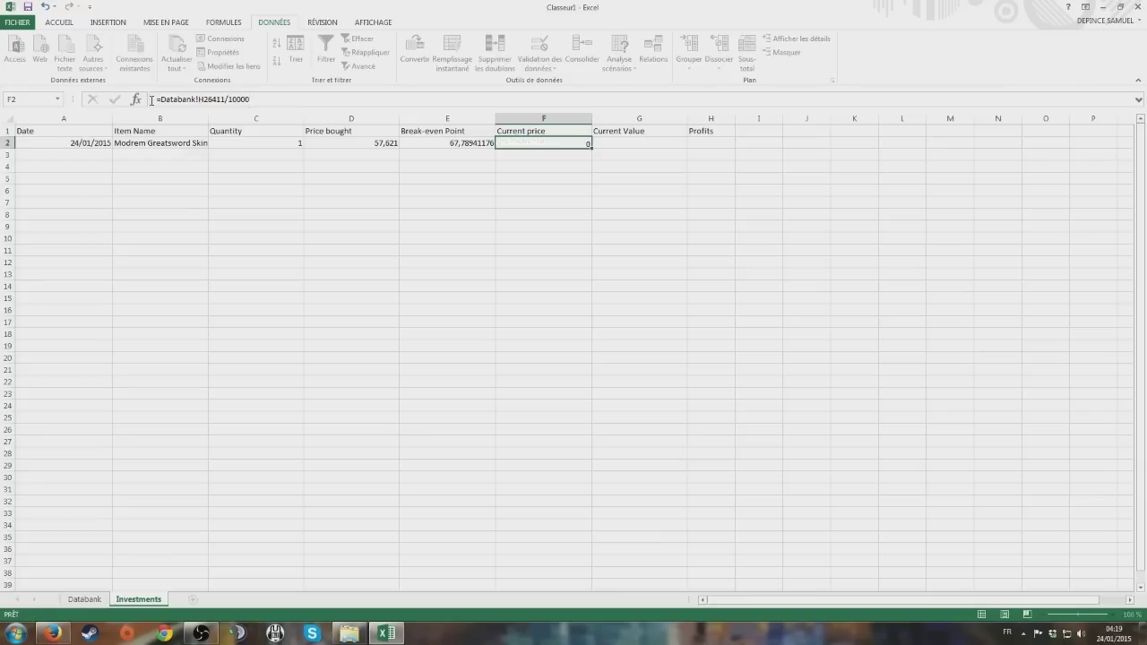
- Enter the Current Value formula =F2*0,85 in G2
{"action": "left_click", "coordinate": [614, 145]}
{"action": "type", "text": "="}
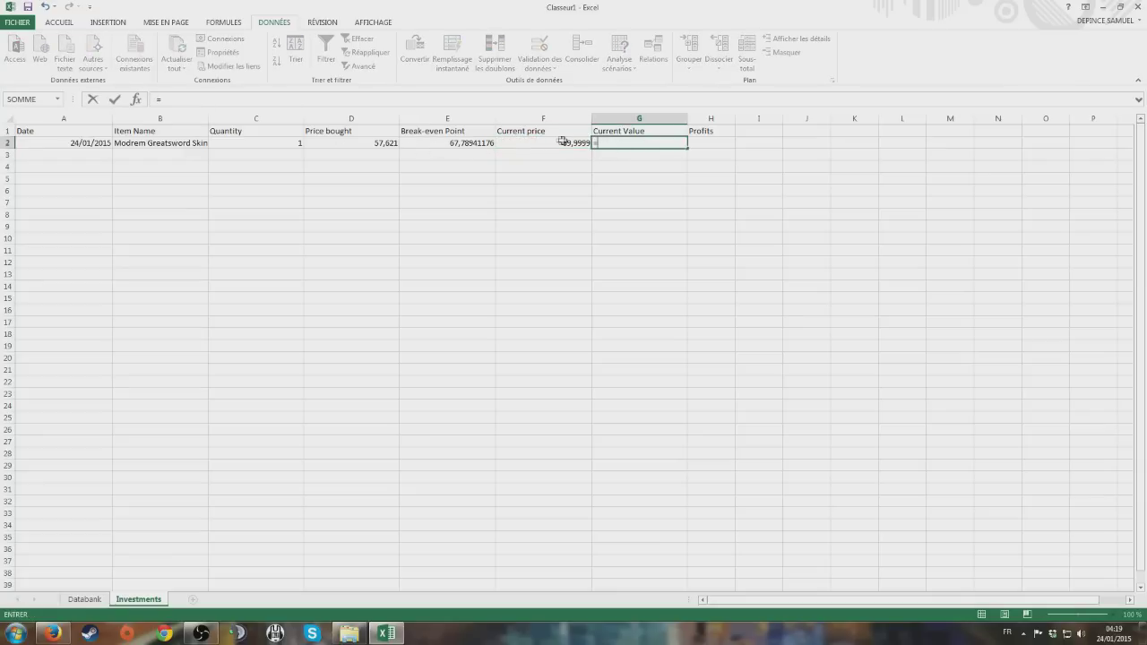
{"action": "left_click", "coordinate": [557, 144]}
{"action": "type", "text": "*"}
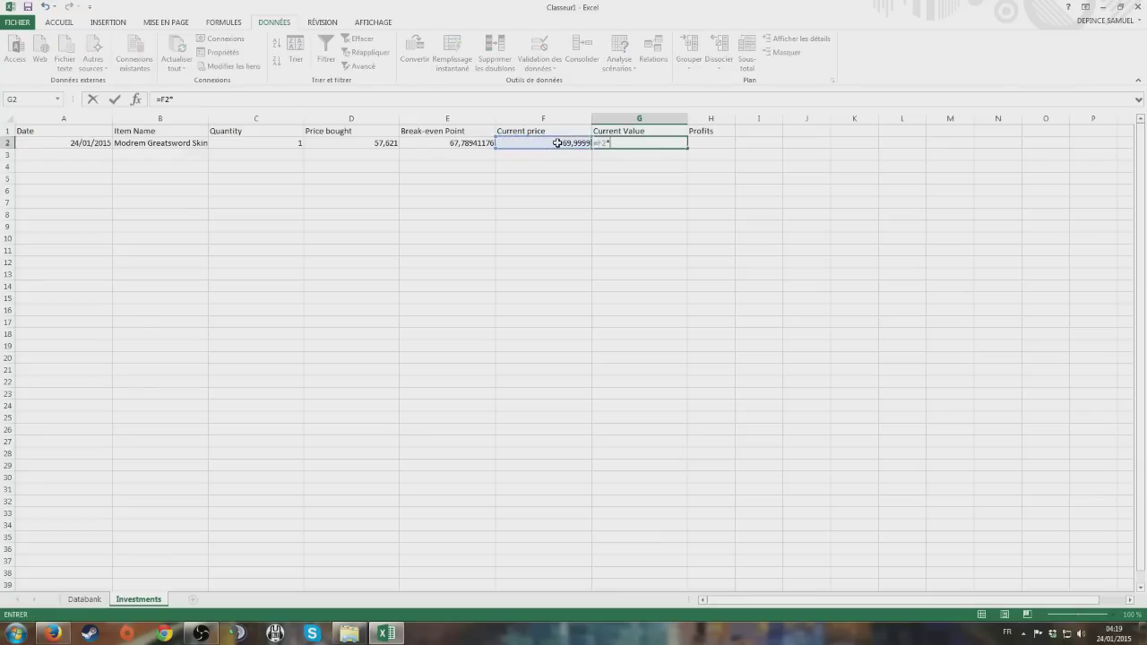
{"action": "type", "text": "0,85"}
{"action": "key", "text": "Return"}
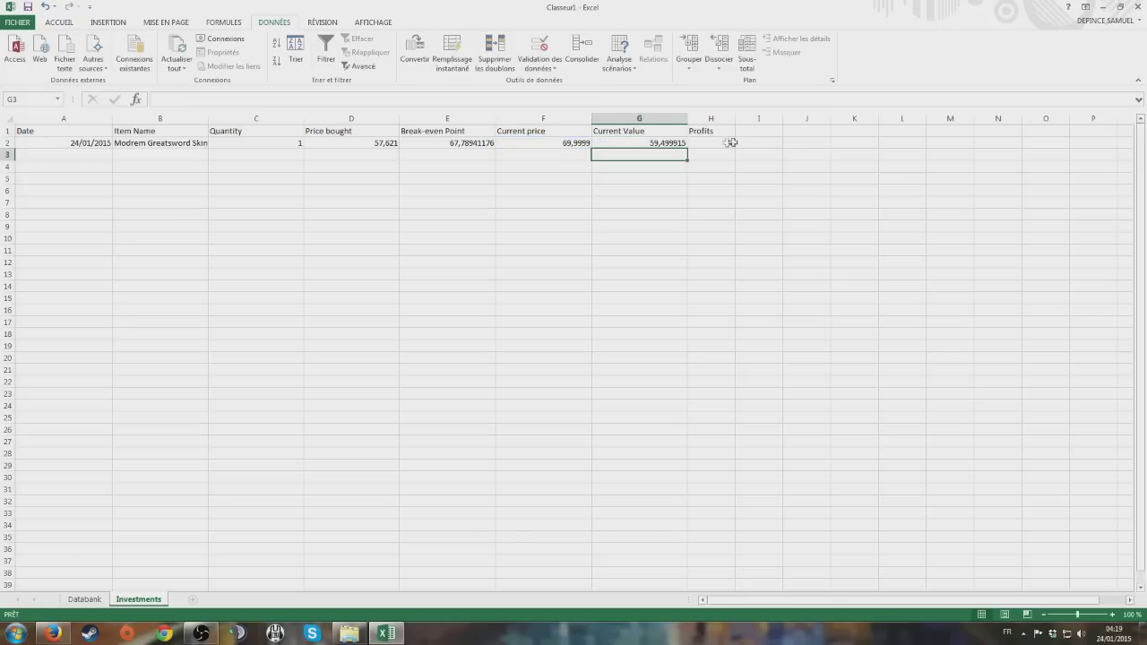
- Enter the Profits formula =0,85*F2*C2-D2 in H2 and select A3 for the next entry
{"action": "left_click", "coordinate": [721, 144]}
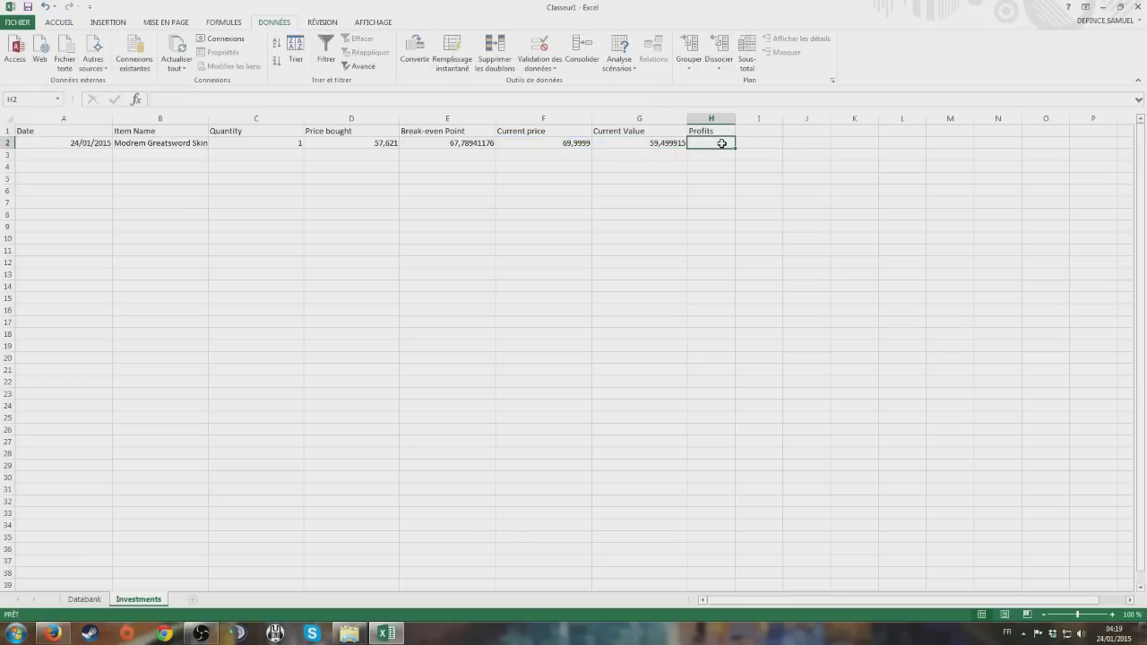
{"action": "type", "text": "="}
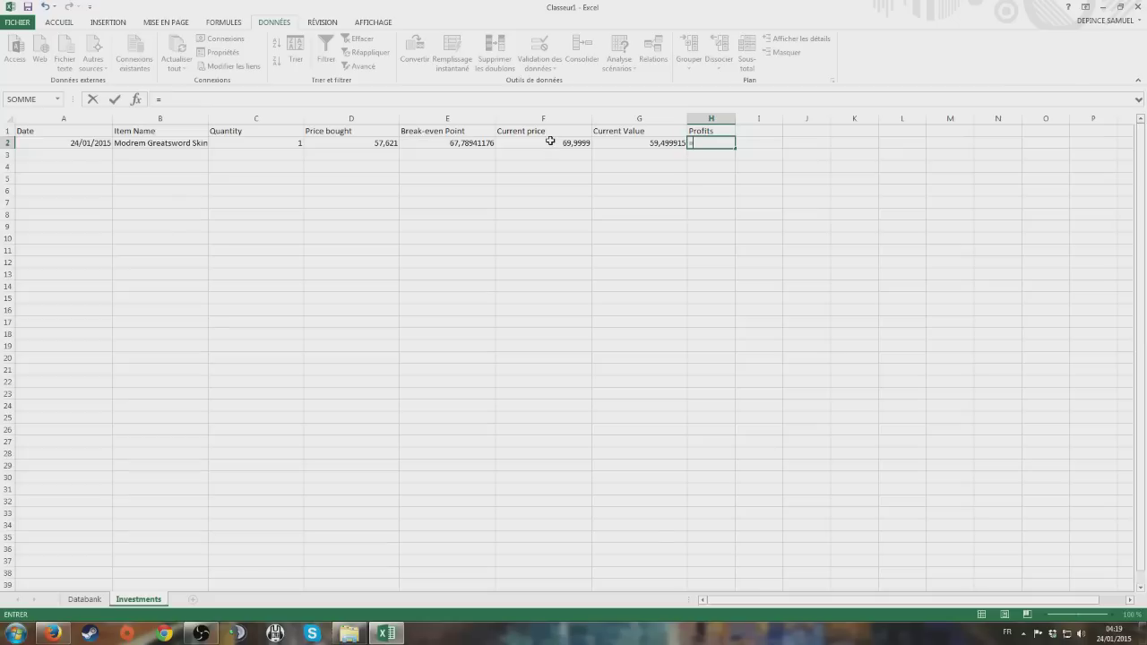
{"action": "type", "text": "0,85*"}
{"action": "left_click", "coordinate": [549, 143]}
{"action": "type", "text": "*"}
{"action": "left_click", "coordinate": [267, 143]}
{"action": "type", "text": "-"}
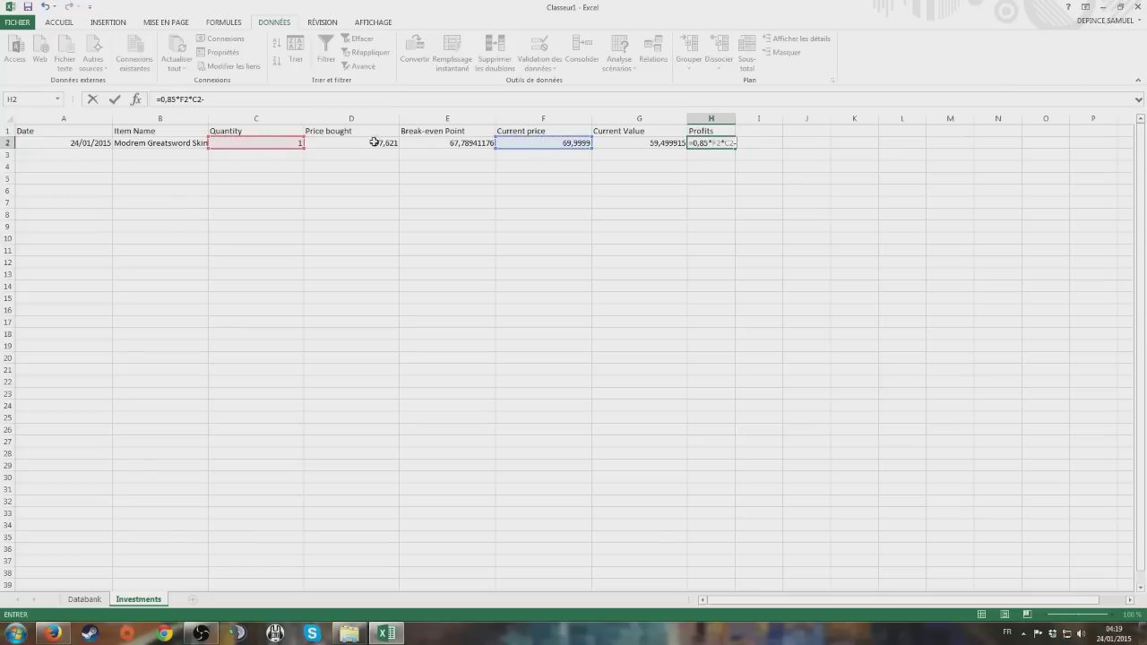
{"action": "left_click", "coordinate": [374, 143]}
{"action": "key", "text": "Return"}
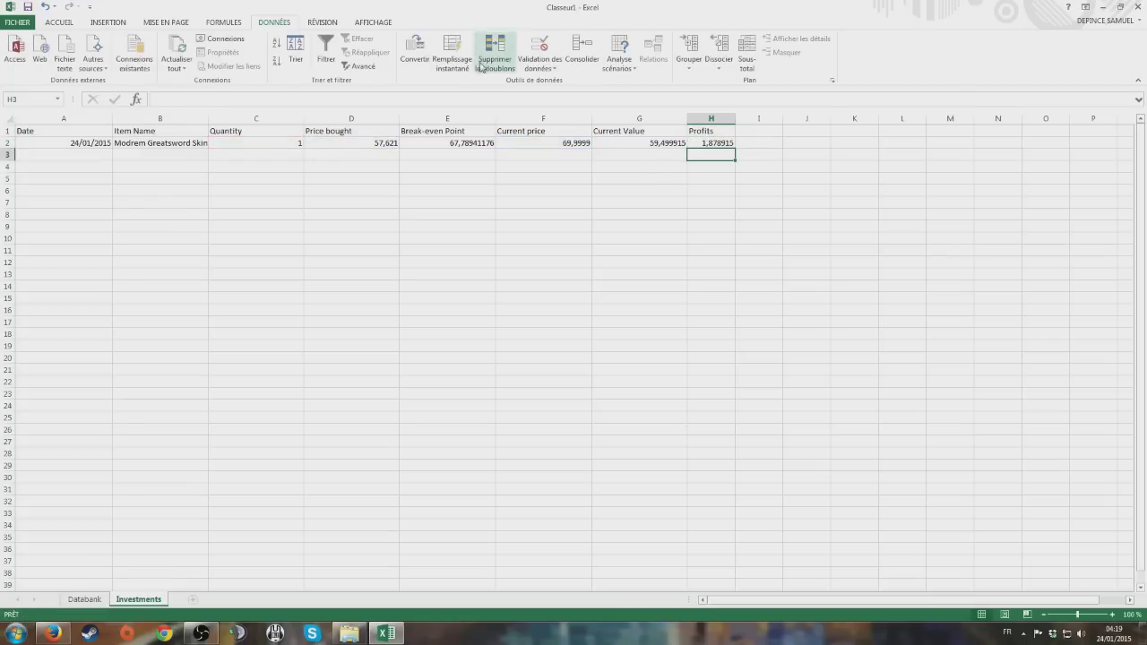
{"action": "left_click", "coordinate": [41, 157]}
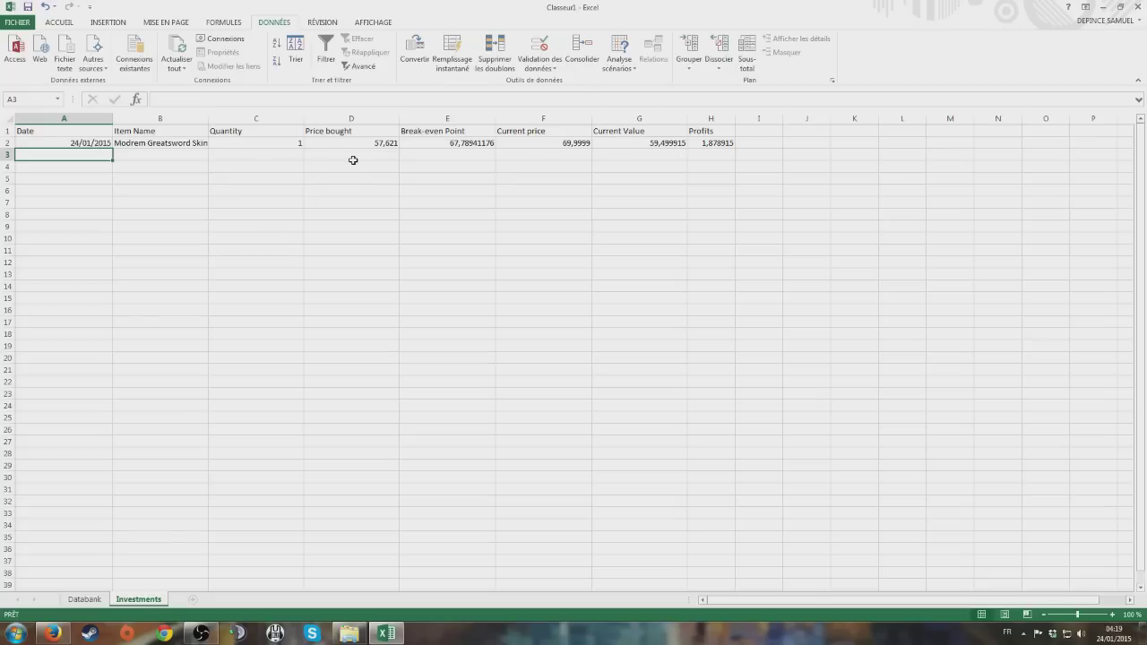
- Review the greatsword skin's row on the Investments sheet, checking the cells from Price bought through Profits
{"action": "left_click", "coordinate": [720, 146]}
{"action": "left_click", "coordinate": [640, 154]}
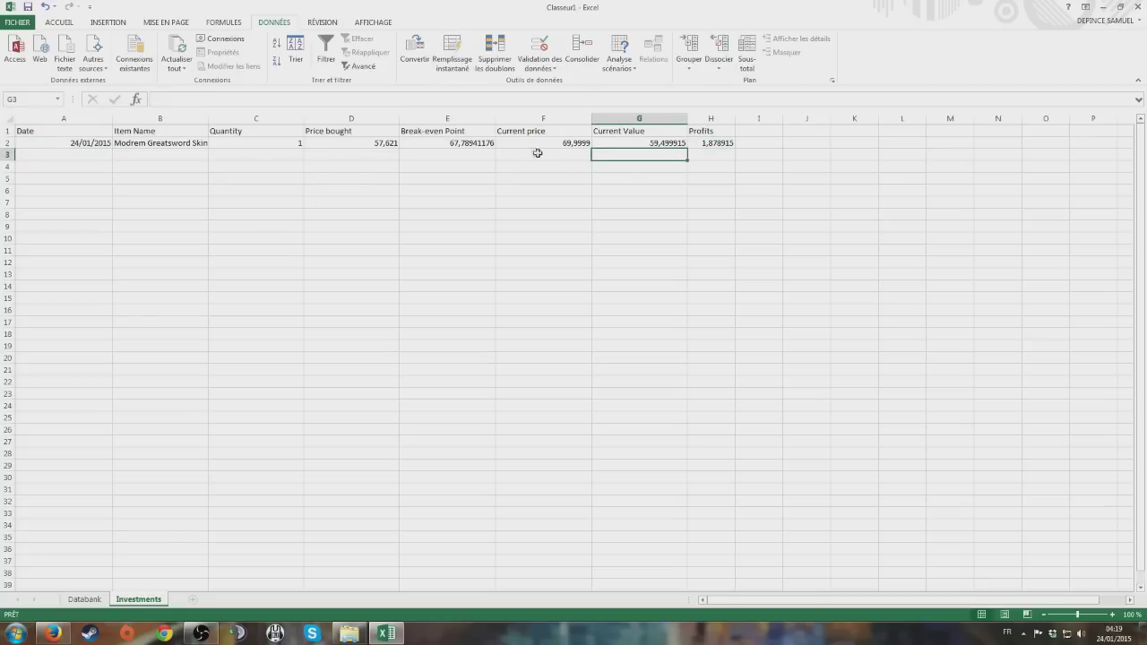
{"action": "left_click", "coordinate": [522, 143]}
{"action": "left_click", "coordinate": [469, 143]}
{"action": "left_click", "coordinate": [361, 143]}
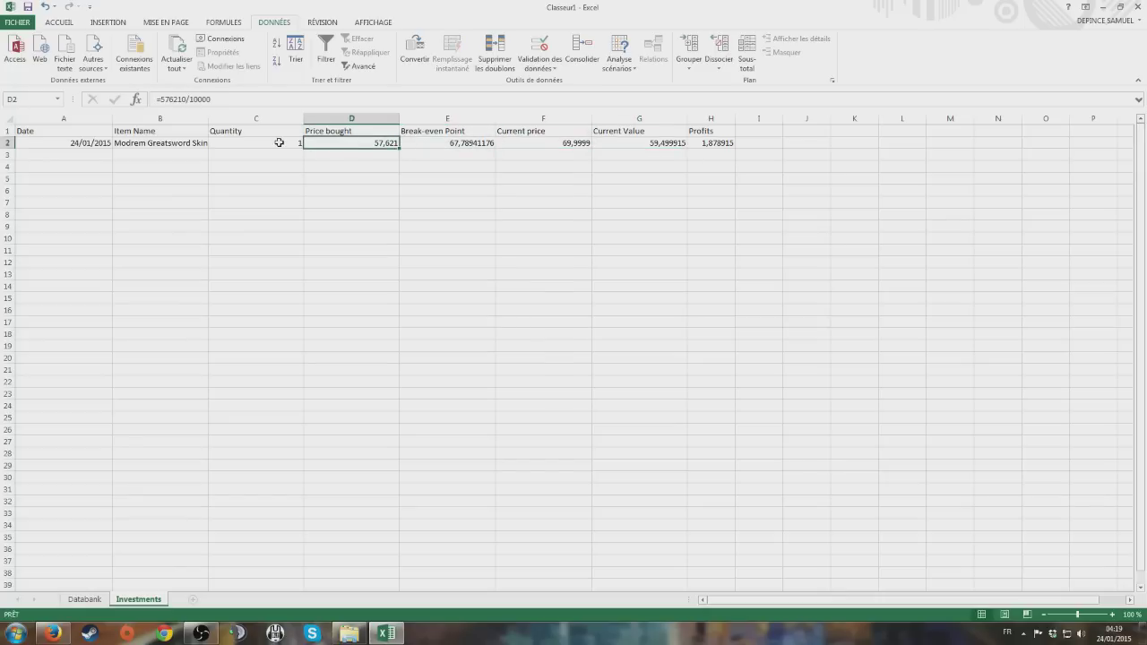
{"action": "left_click", "coordinate": [491, 139]}
{"action": "left_click", "coordinate": [555, 140]}
{"action": "left_click", "coordinate": [672, 142]}
{"action": "left_click", "coordinate": [726, 141]}
{"action": "left_click", "coordinate": [73, 152]}
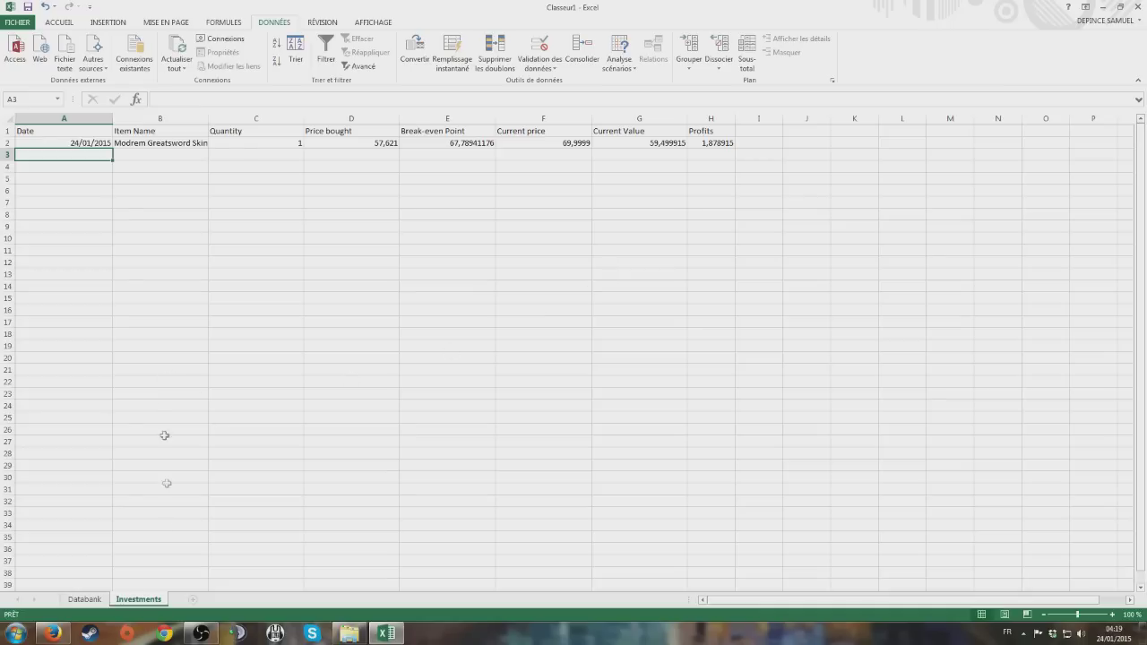
- Add two new sheets named Crafting and Flipping after the Investments sheet
{"action": "left_click", "coordinate": [194, 599]}
{"action": "type", "text": "Crafting"}
{"action": "key", "text": "Return"}
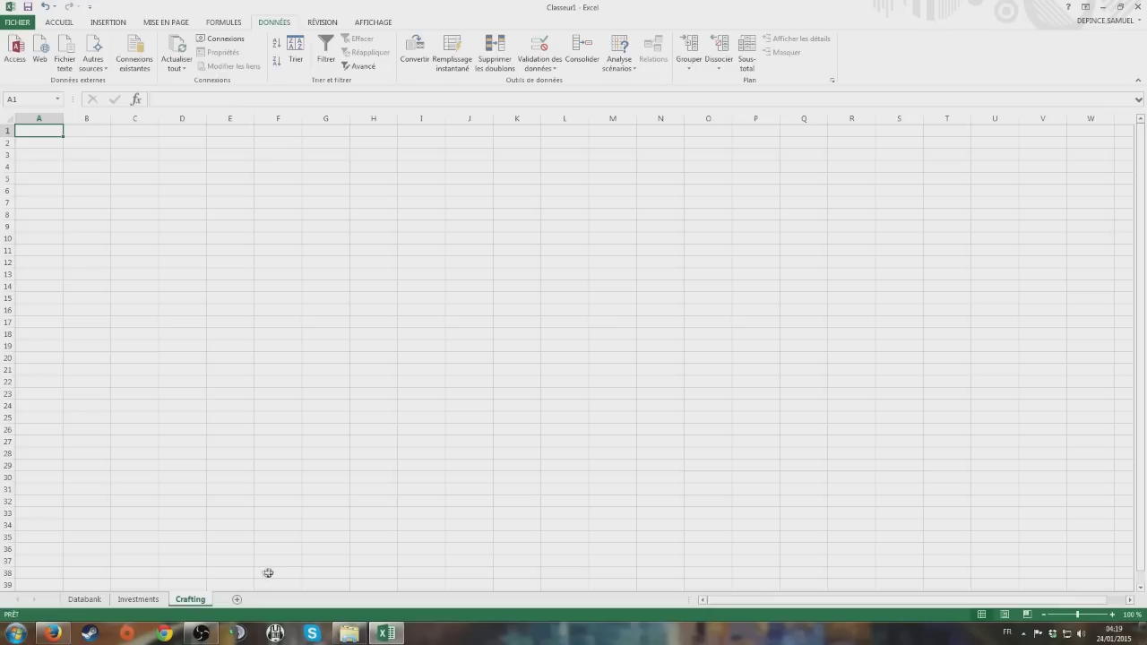
{"action": "left_click", "coordinate": [237, 599]}
{"action": "double_click", "coordinate": [231, 599]}
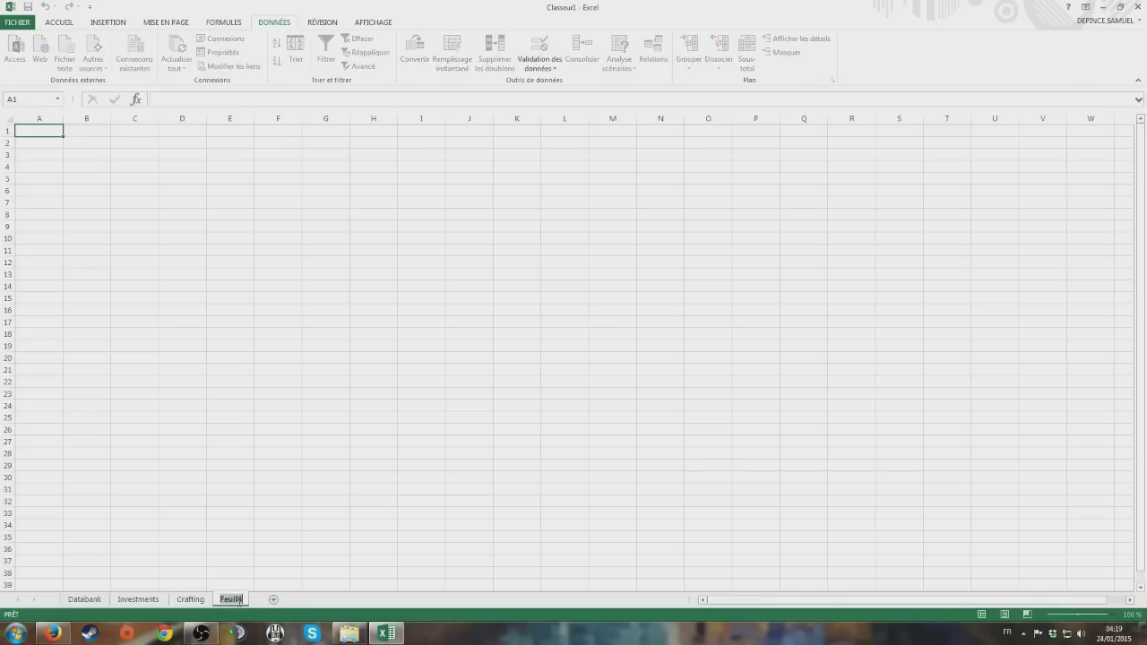
{"action": "type", "text": "Flipping"}
{"action": "key", "text": "Return"}
- Look back through the Crafting and Investments sheets and return to the first rows of the Databank sheet
{"action": "left_click", "coordinate": [190, 600]}
{"action": "left_click", "coordinate": [138, 600]}
{"action": "left_click", "coordinate": [78, 601]}
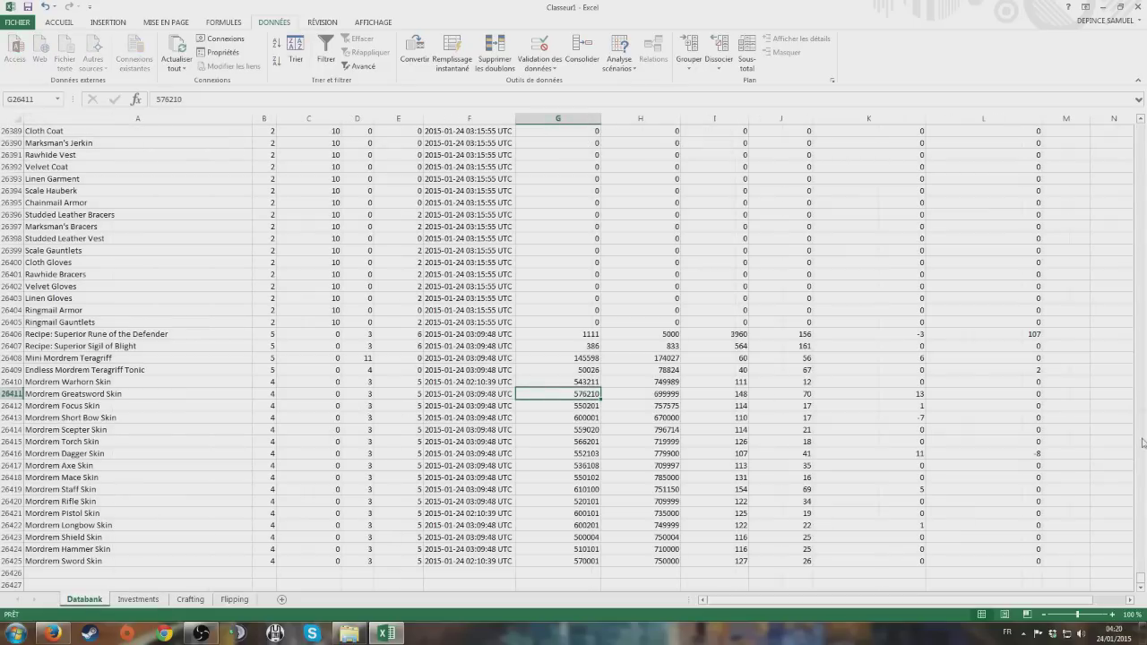
{"action": "left_click_drag", "start_coordinate": [1141, 578], "coordinate": [1141, 127]}
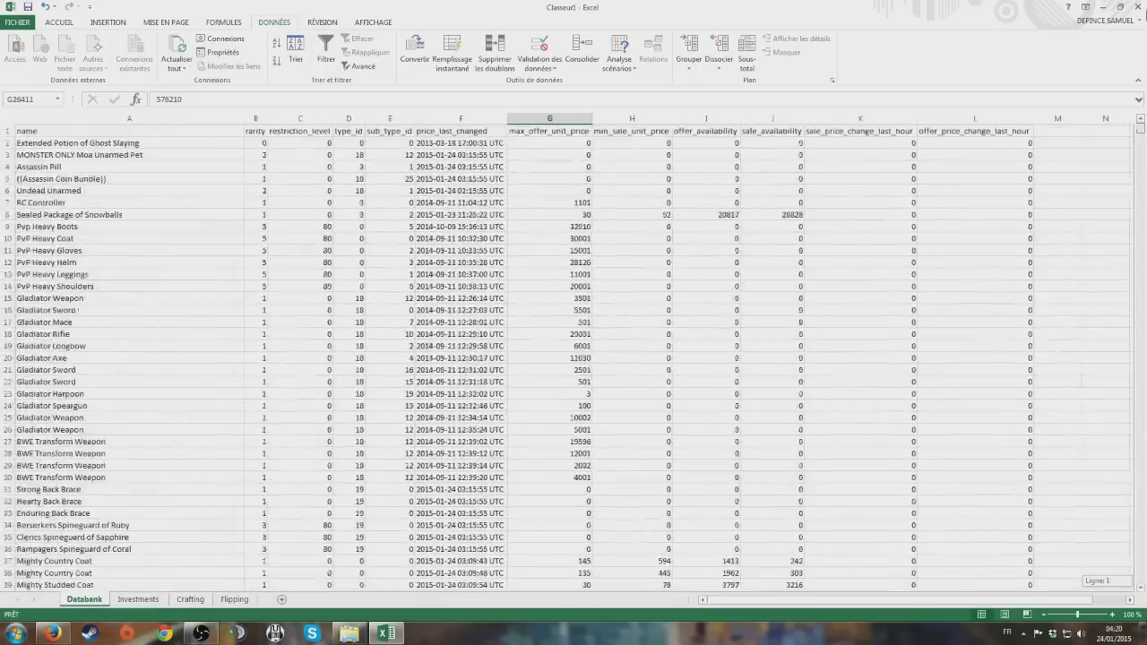
- Save the workbook to the desktop folder (Bureau) under the name Basic Spreadsheet for GW2
{"action": "left_click", "coordinate": [18, 21]}
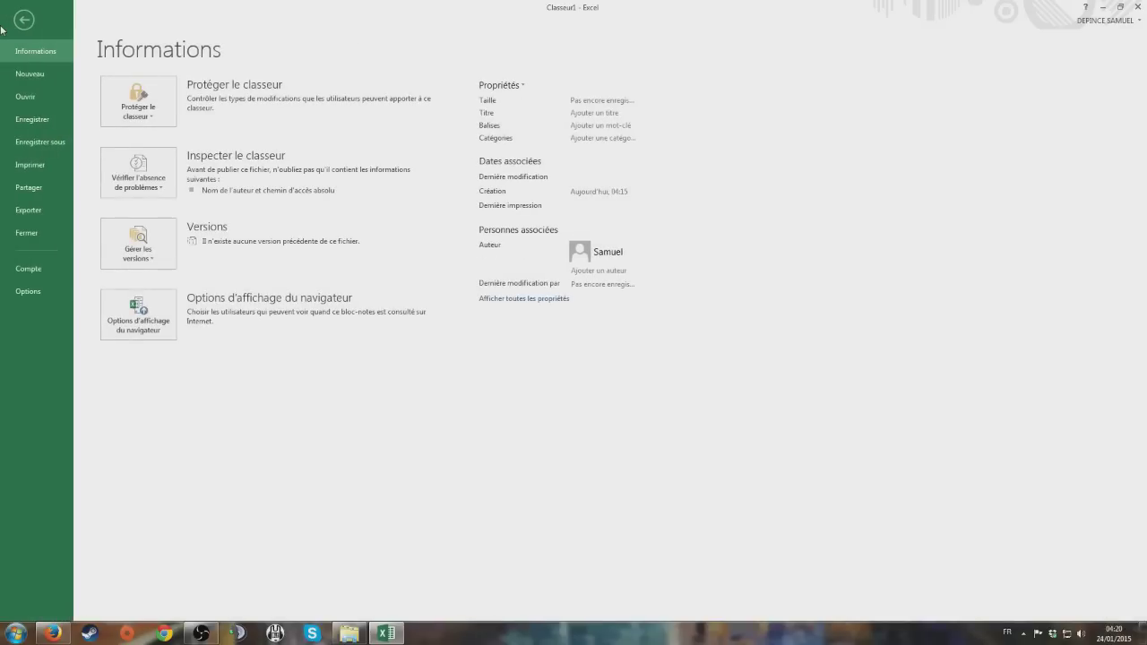
{"action": "left_click", "coordinate": [41, 143]}
{"action": "left_click", "coordinate": [170, 210]}
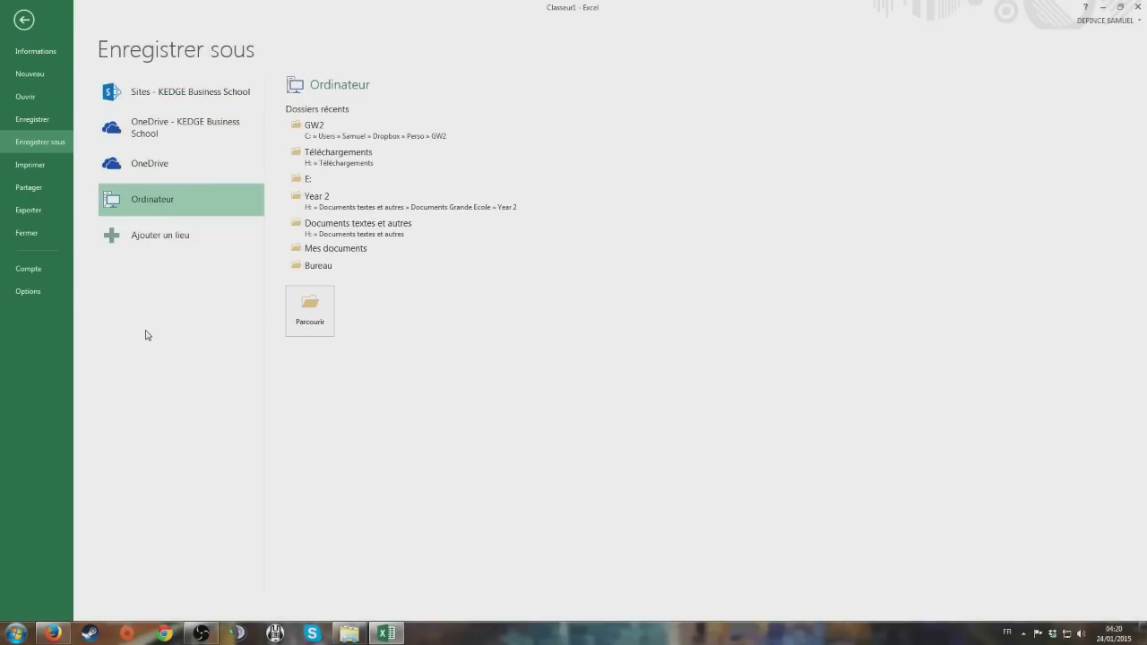
{"action": "left_click", "coordinate": [316, 266]}
{"action": "left_click", "coordinate": [111, 238]}
{"action": "left_click_drag", "start_coordinate": [115, 240], "coordinate": [39, 247]}
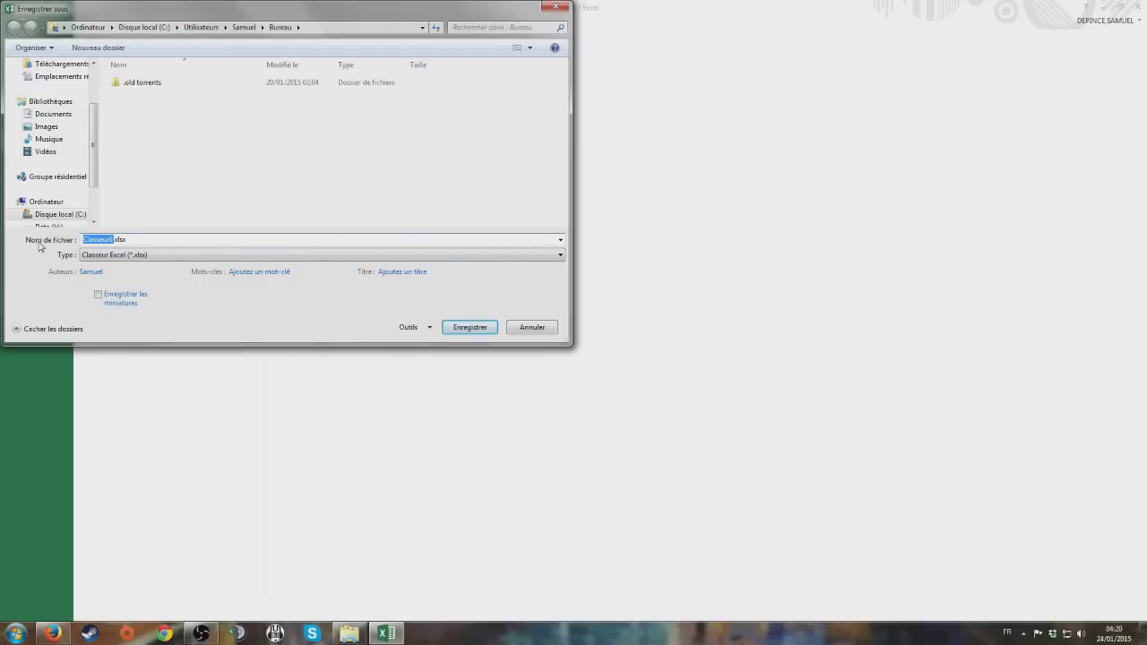
{"action": "type", "text": "S"}
{"action": "type", "text": "B"}
{"action": "type", "text": "asic Spr"}
{"action": "type", "text": "eadsheet"}
{"action": "type", "text": " for"}
{"action": "type", "text": " GW"}
{"action": "type", "text": "2"}
{"action": "left_click", "coordinate": [484, 328]}
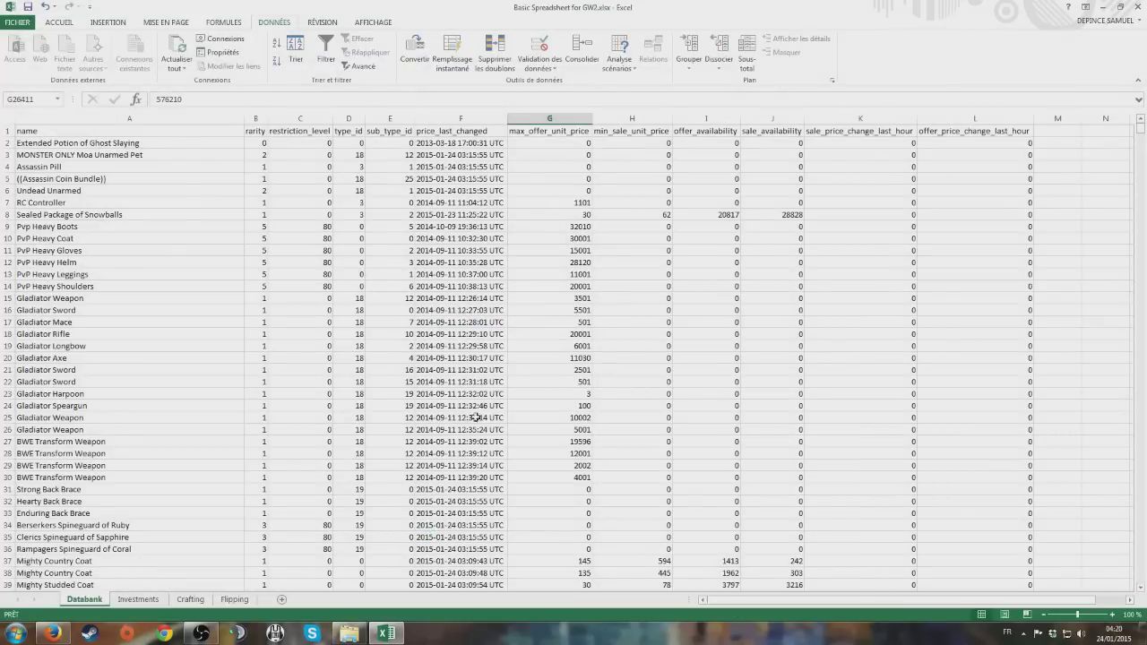
- Set the Databank's external data to refresh every 60 minutes without asking for the file name, and refresh the data
{"action": "left_click", "coordinate": [35, 134]}
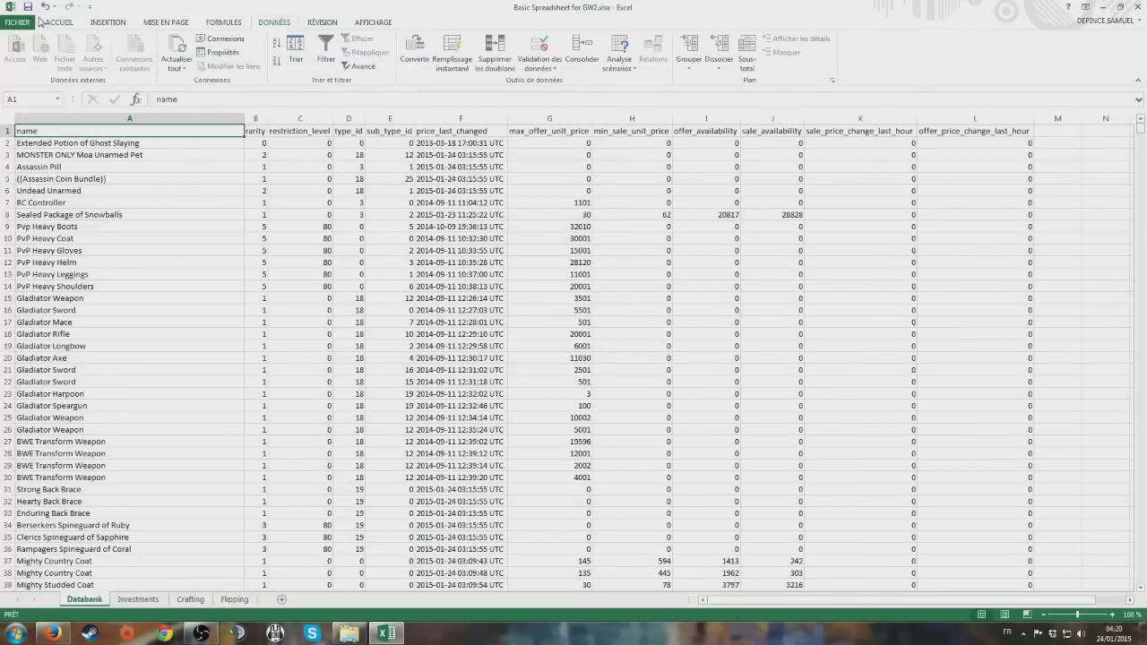
{"action": "left_click", "coordinate": [220, 21]}
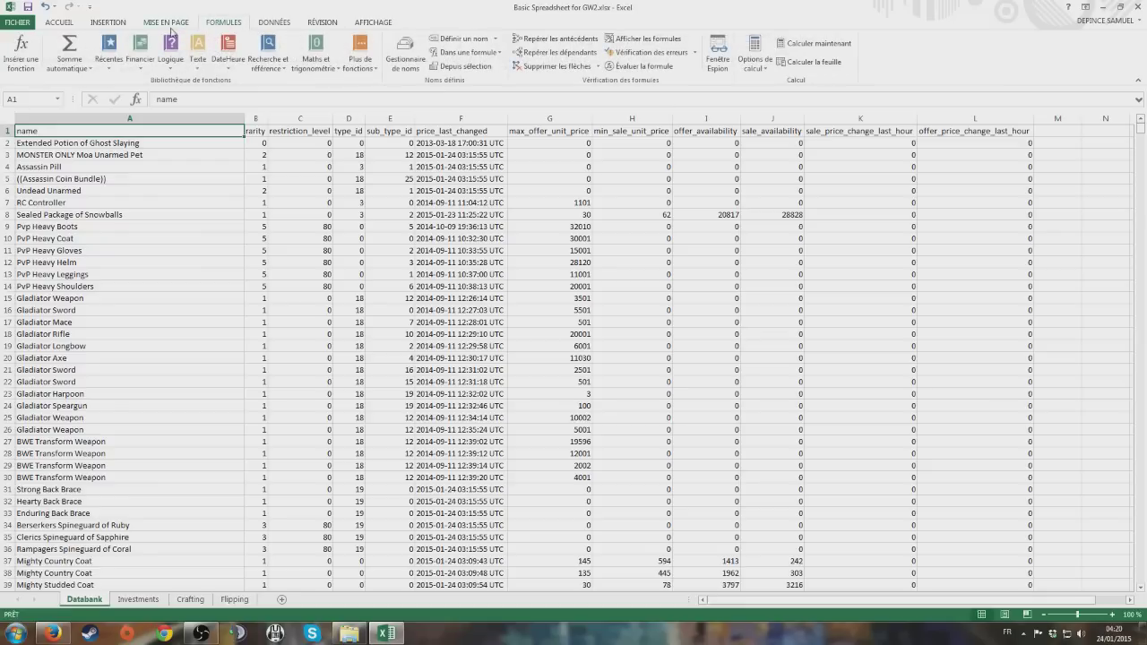
{"action": "left_click", "coordinate": [294, 22]}
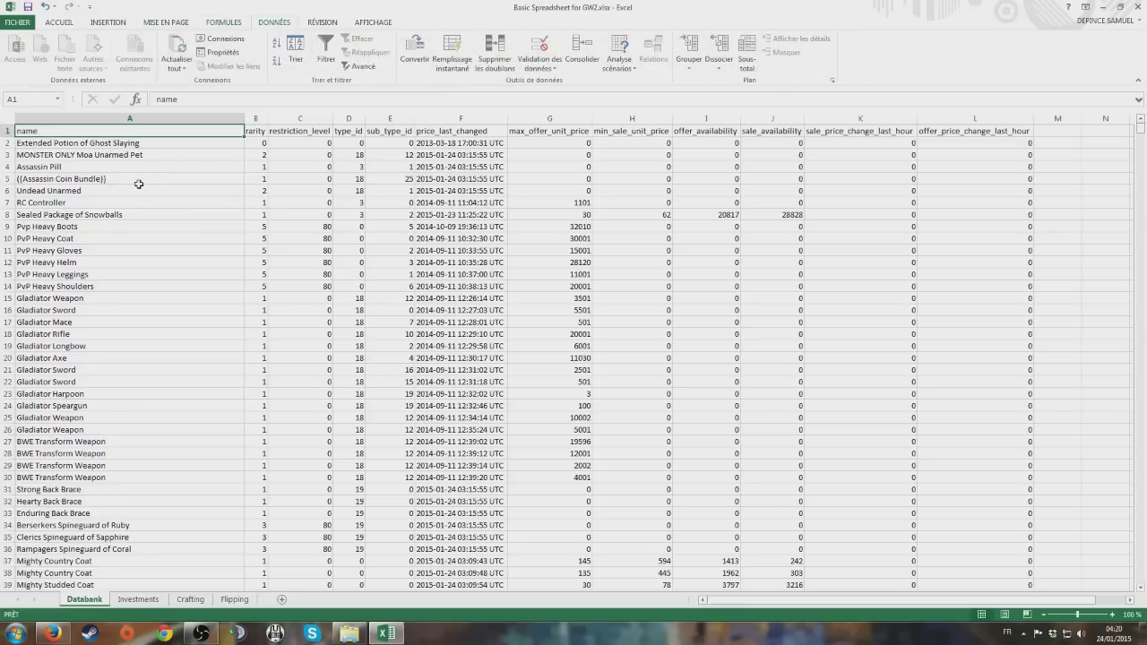
{"action": "left_click", "coordinate": [224, 52]}
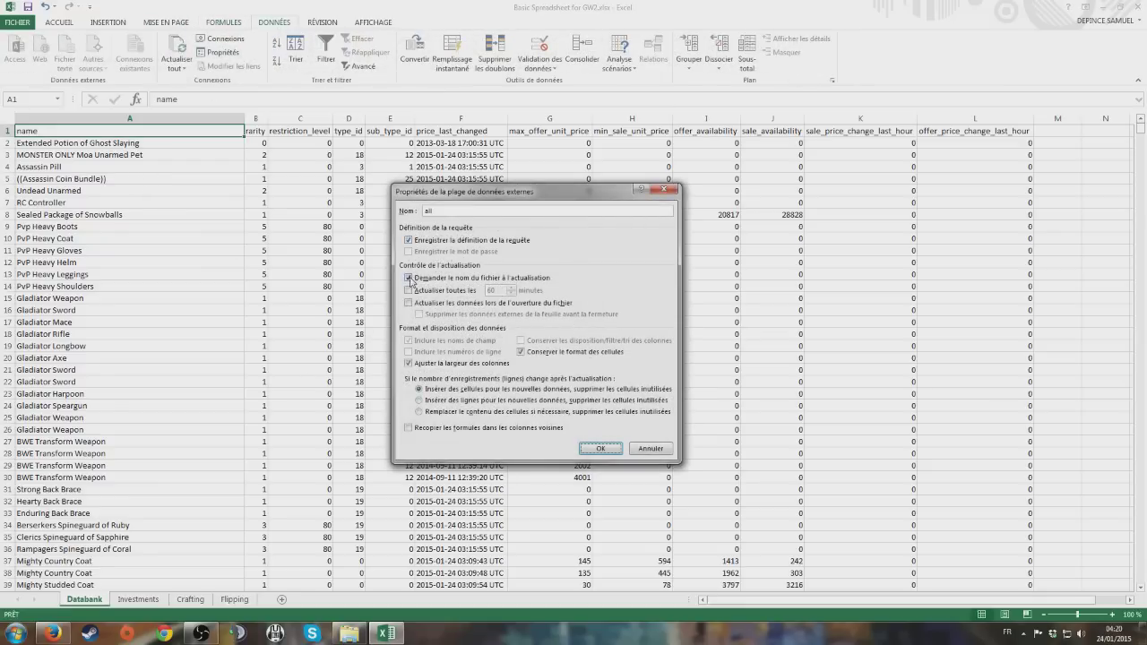
{"action": "left_click", "coordinate": [409, 278]}
{"action": "left_click", "coordinate": [409, 290]}
{"action": "left_click", "coordinate": [601, 448]}
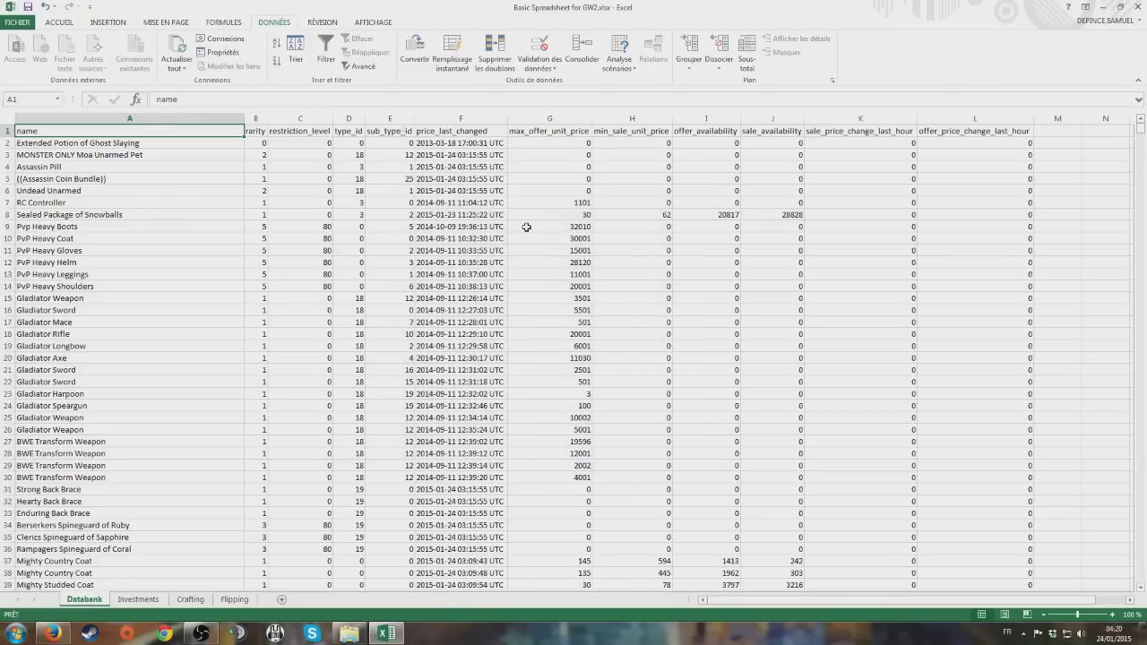
{"action": "left_click", "coordinate": [177, 56]}
- Format columns D to H of the Investments sheet, Price bought through Profits, as numbers with four decimals
{"action": "left_click", "coordinate": [139, 600]}
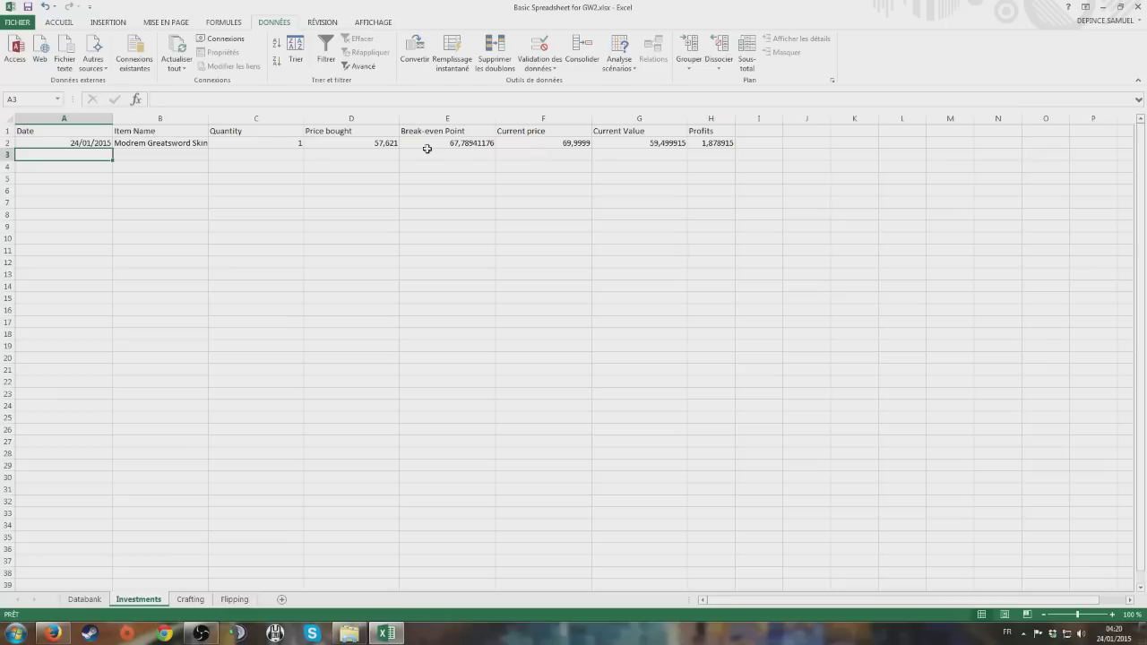
{"action": "left_click", "coordinate": [332, 143]}
{"action": "left_click", "coordinate": [410, 147]}
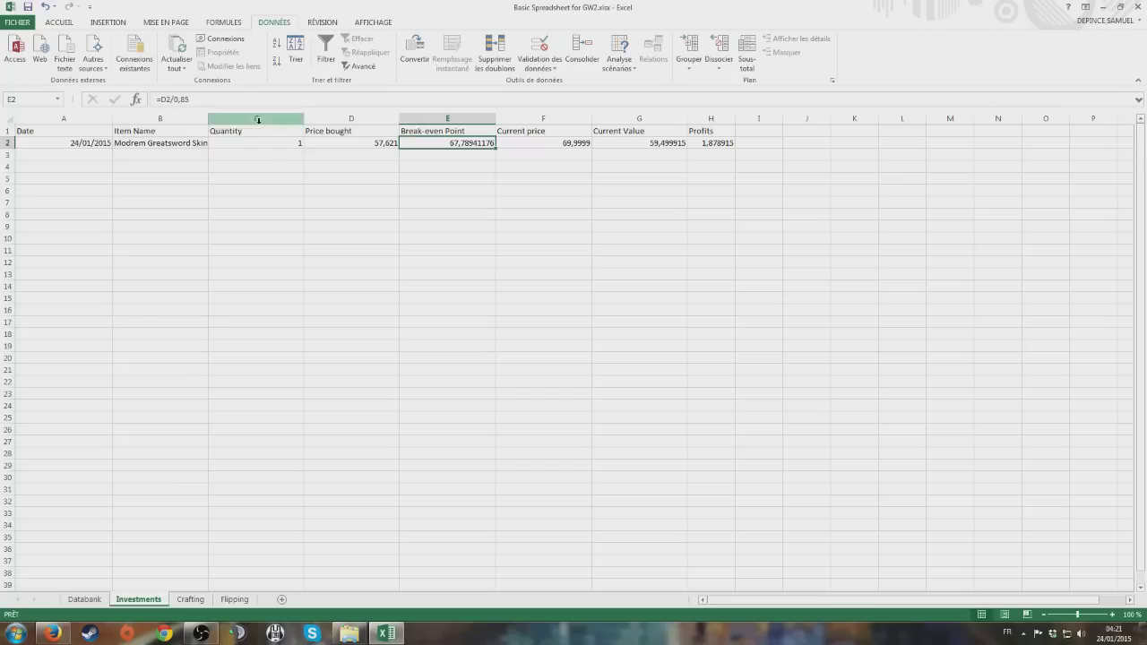
{"action": "left_click", "coordinate": [361, 117]}
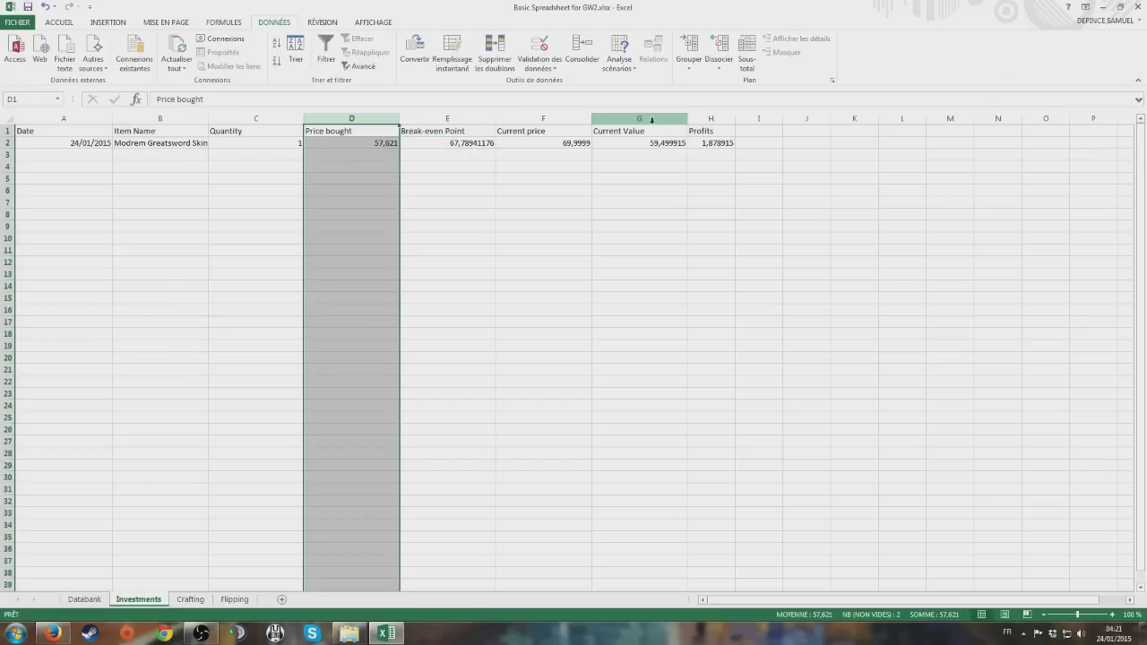
{"action": "left_click", "coordinate": [710, 117], "text": "shift"}
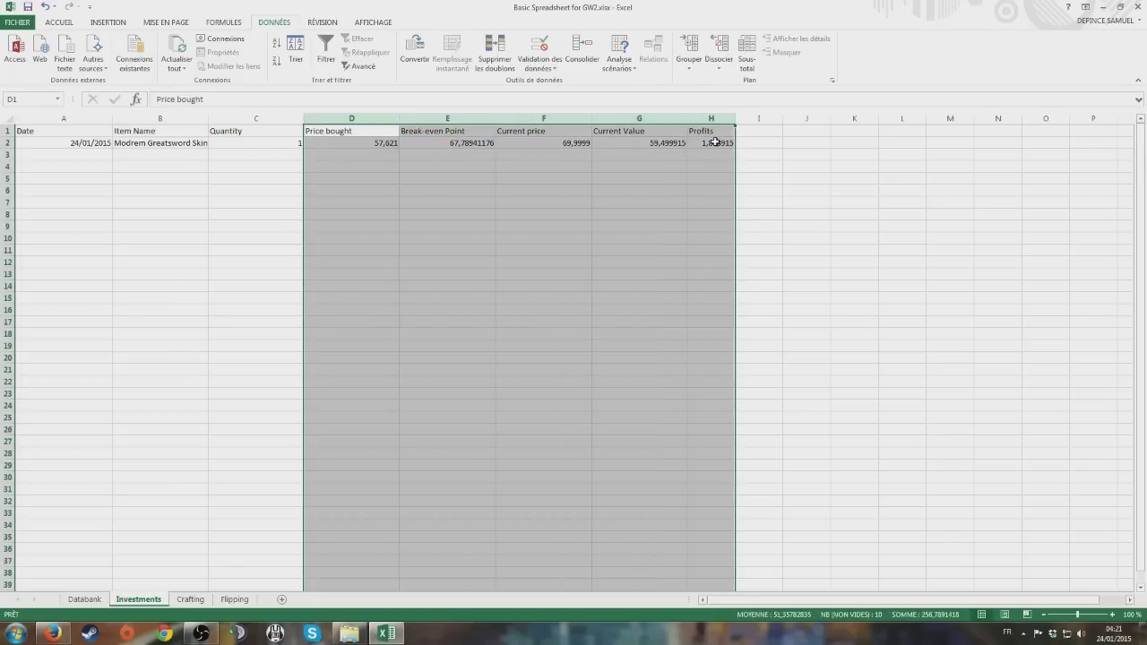
{"action": "right_click", "coordinate": [717, 144]}
{"action": "left_click", "coordinate": [753, 270]}
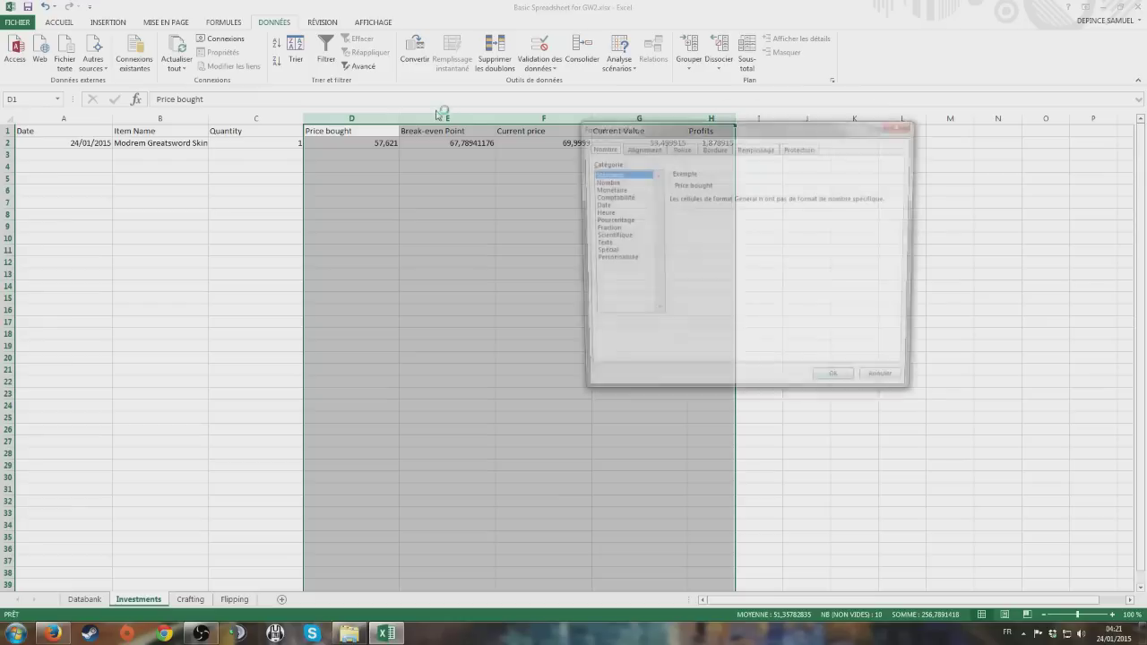
{"action": "left_click", "coordinate": [613, 181]}
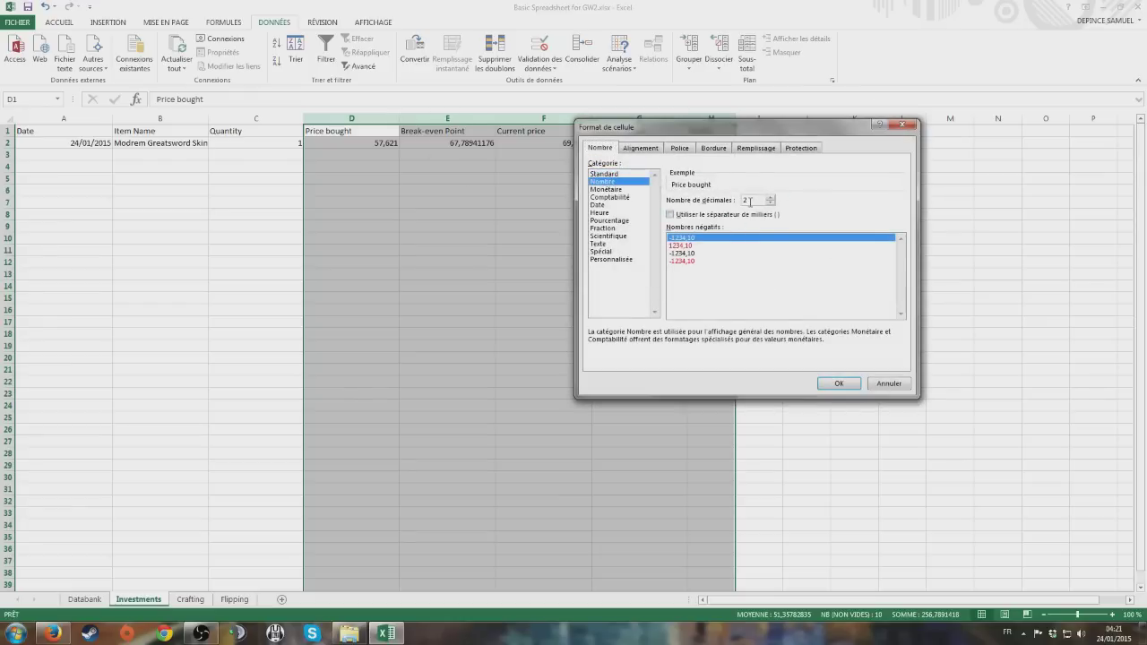
{"action": "key", "text": "Up"}
{"action": "key", "text": "Up"}
{"action": "left_click", "coordinate": [839, 384]}
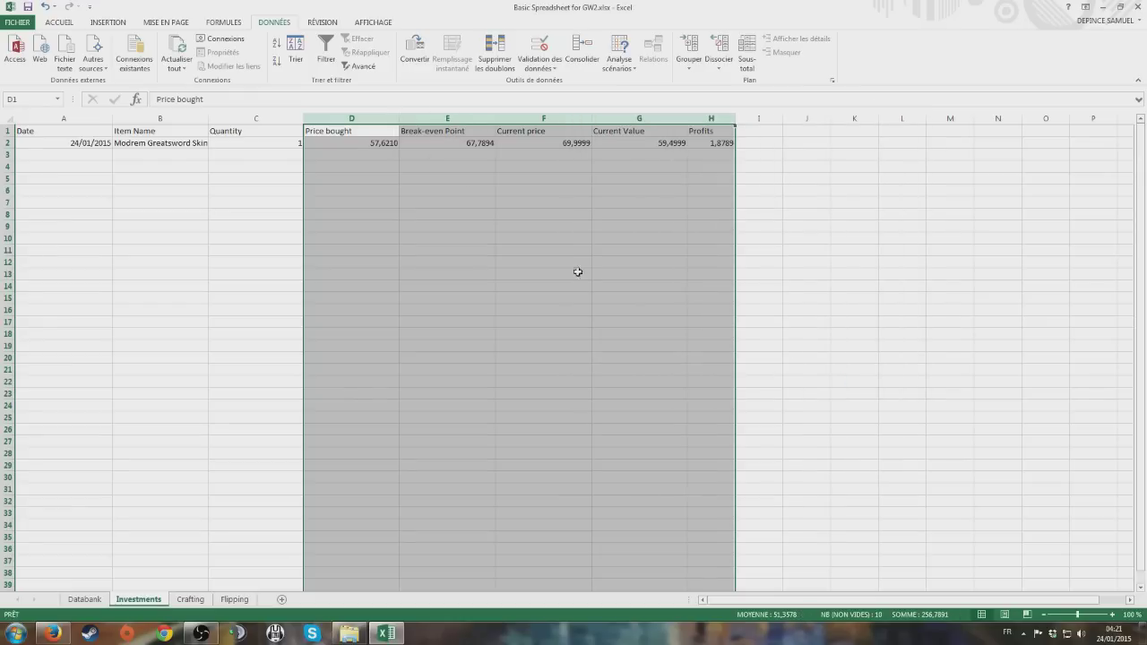
{"action": "left_click", "coordinate": [449, 184]}
{"action": "left_click", "coordinate": [97, 157]}
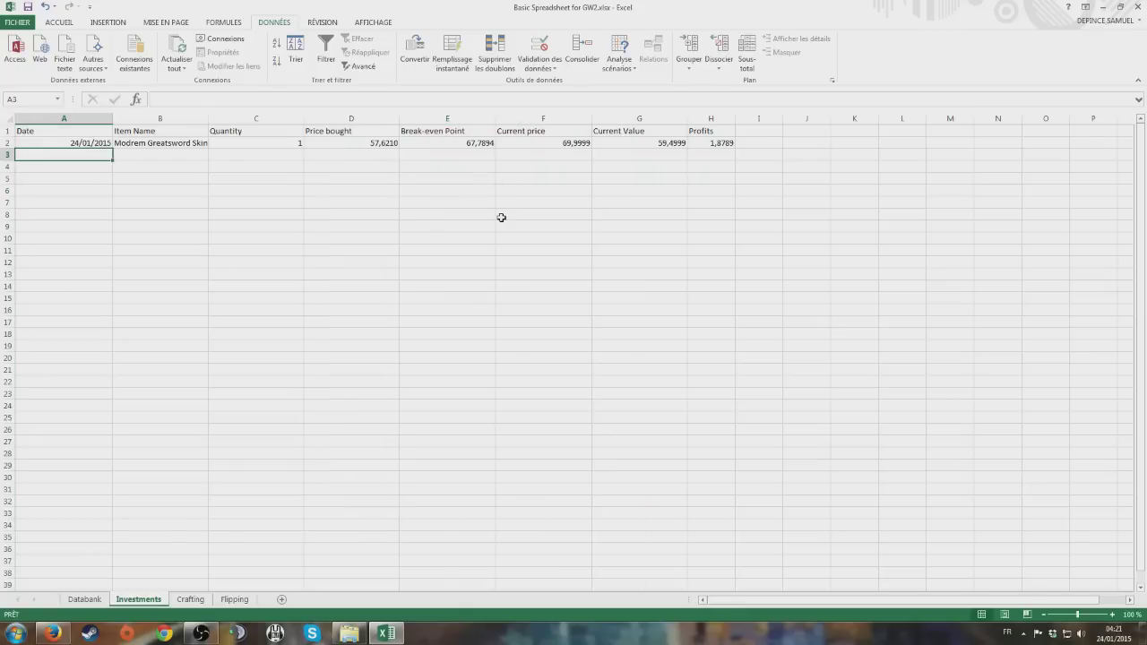